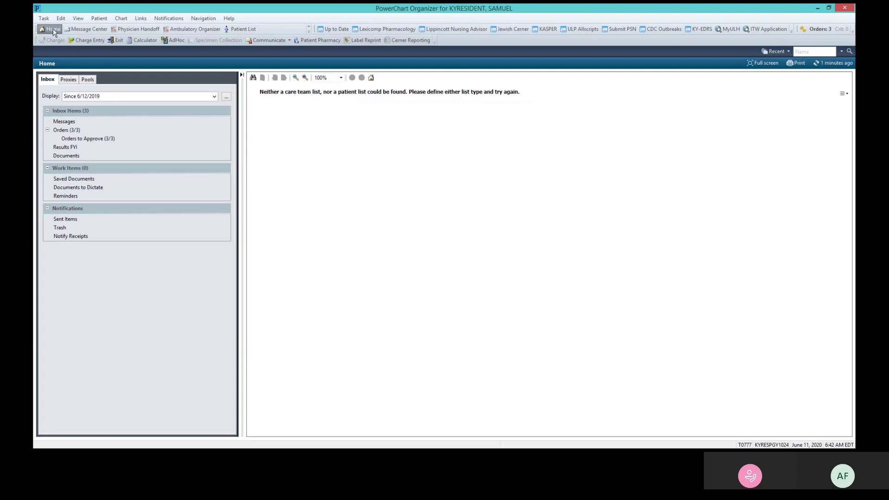
- Open the pending acetaminophen cosign order from the Message Center inbox, approve it, and advance to the next order
click(88, 28)
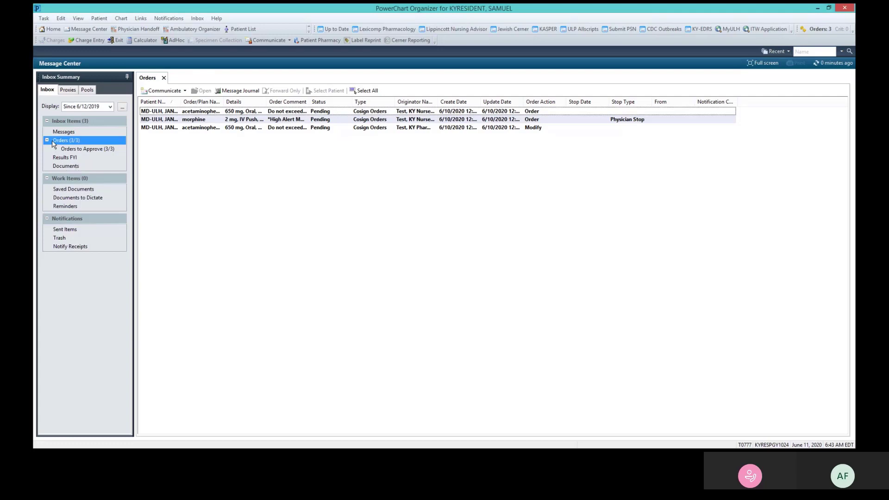
click(162, 112)
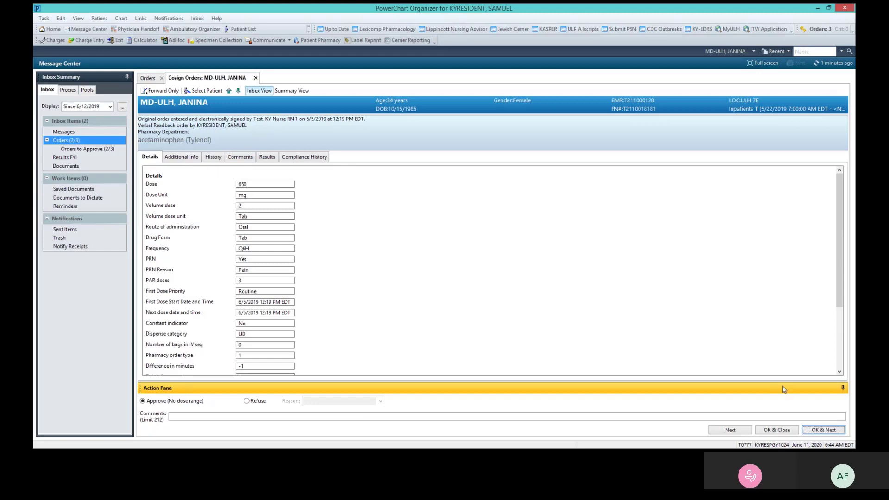
click(842, 384)
click(820, 432)
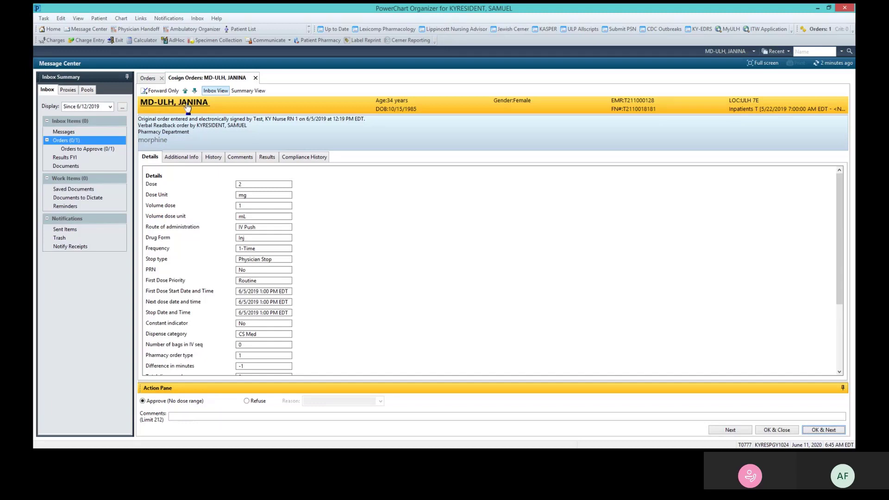
- Refuse the morphine cosign order with reason Other (see comments) and the comment "Gave order for hydromorphone", and close it
click(247, 401)
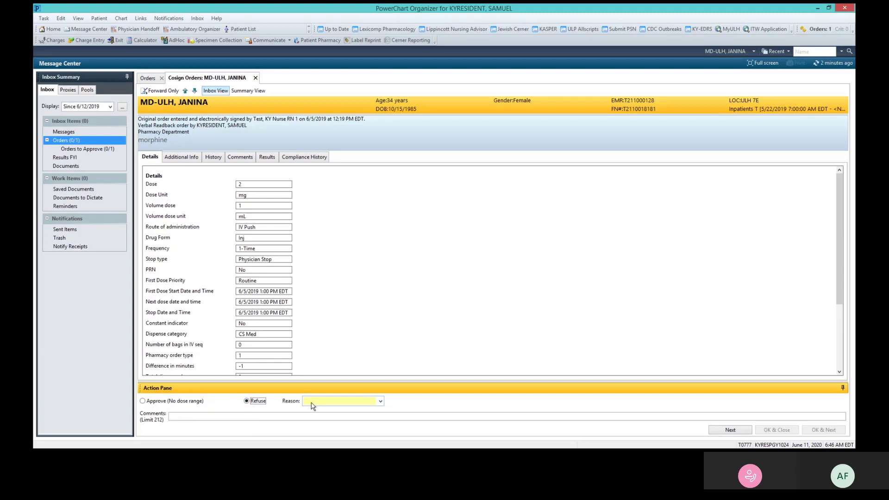
click(380, 402)
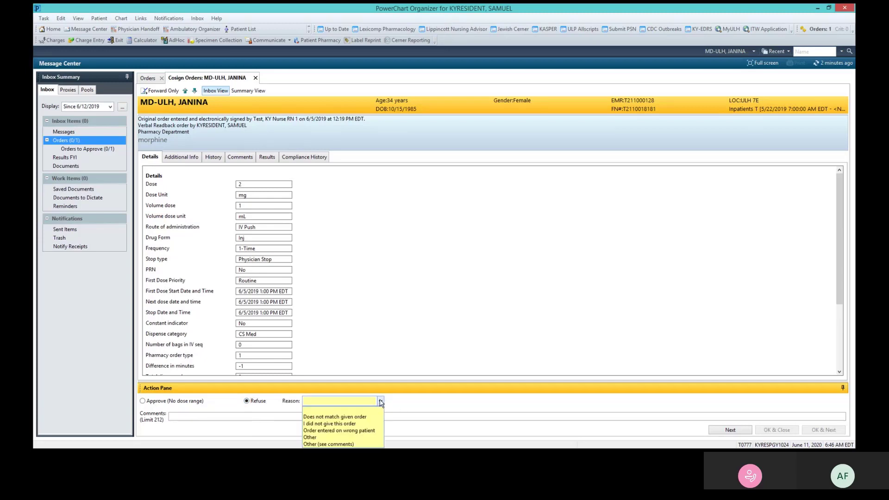
click(344, 444)
click(184, 416)
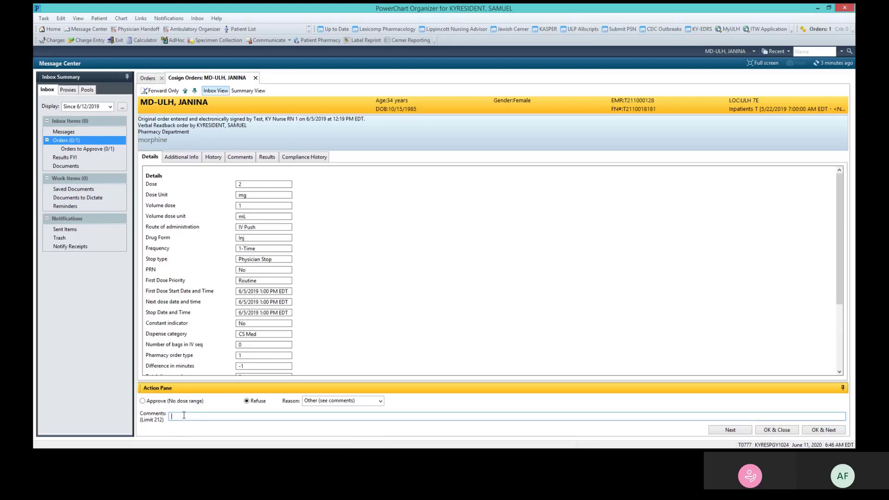
text(Gave order forf)
key(BackSpace)
key(BackSpace)
text(hydromorphone)
click(789, 431)
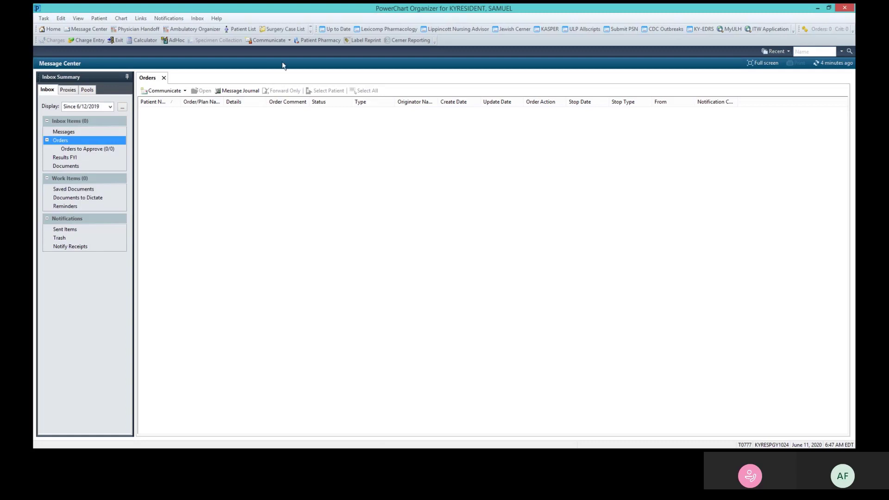
- View the default organizer view and MPages choices in My Experience, and return to the Message Center
click(311, 30)
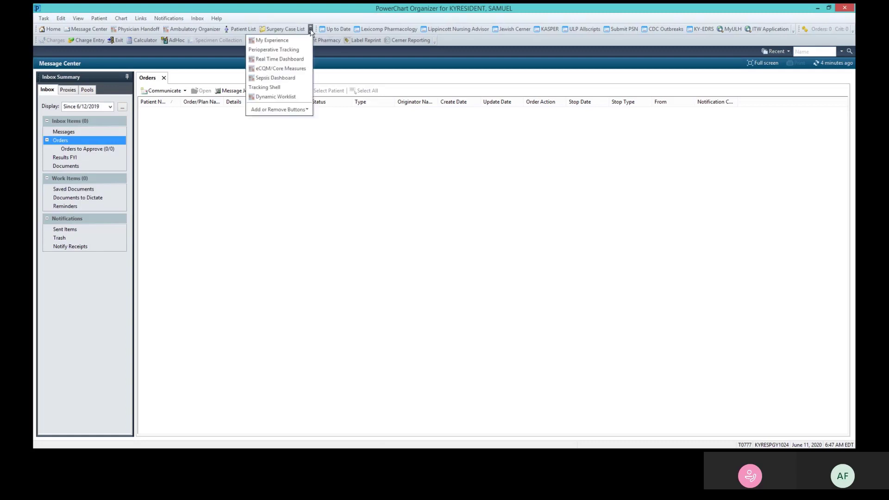
click(280, 32)
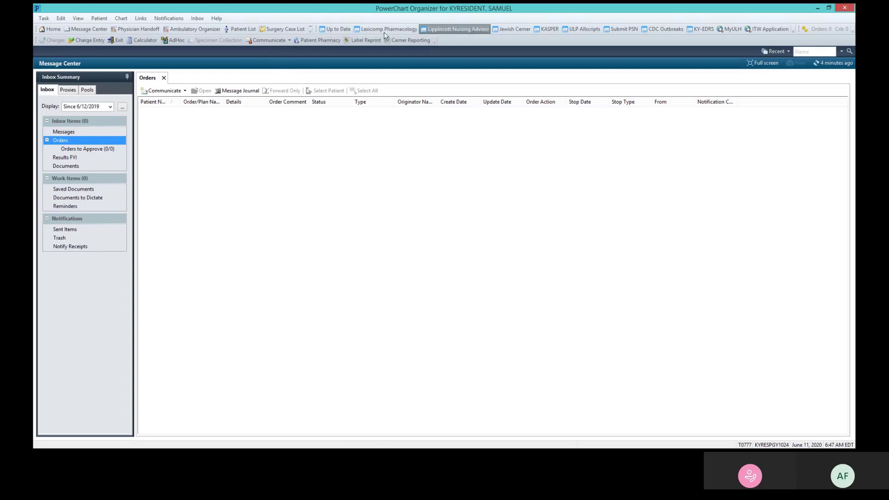
click(310, 30)
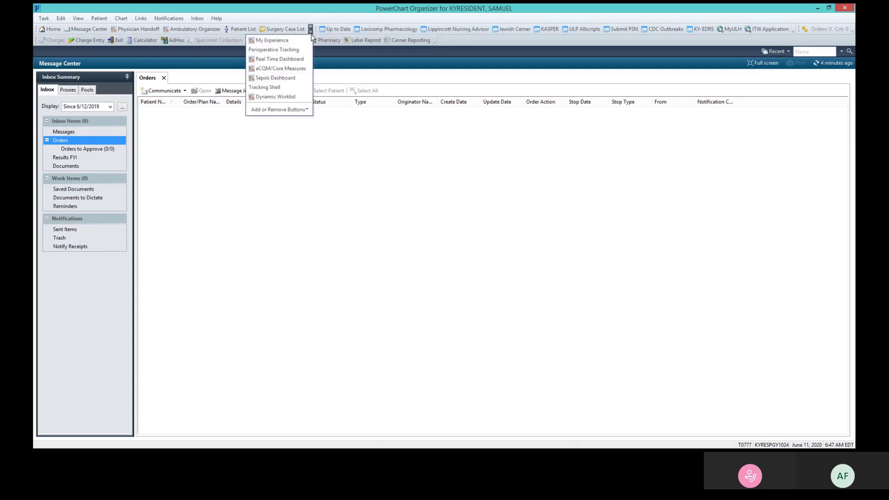
click(272, 41)
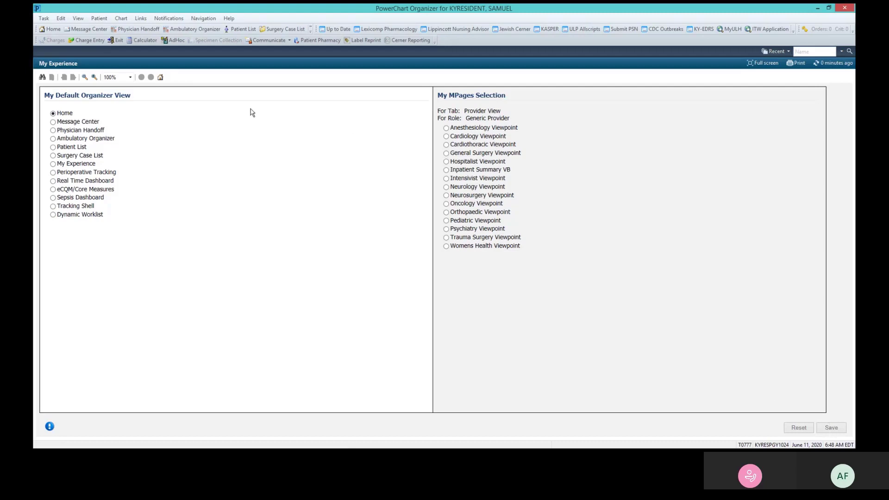
click(83, 31)
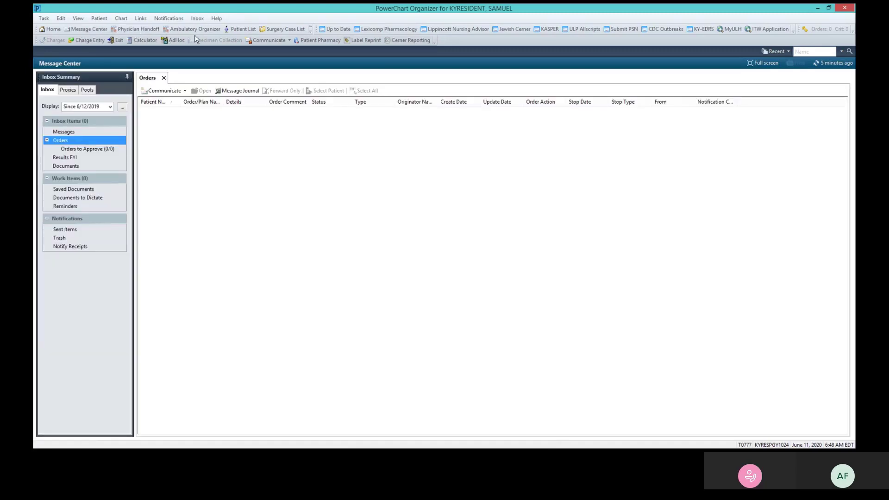
- Start a new patient list of type Location in the Patient List view
click(241, 29)
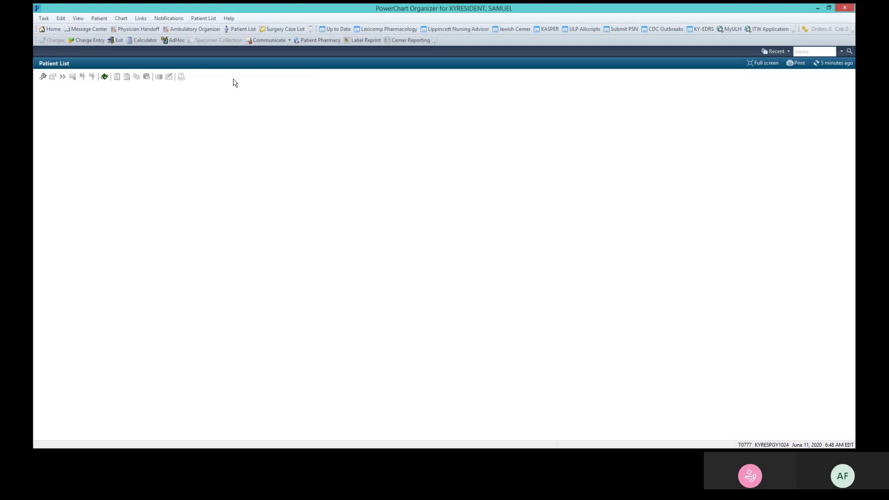
click(44, 78)
click(44, 78)
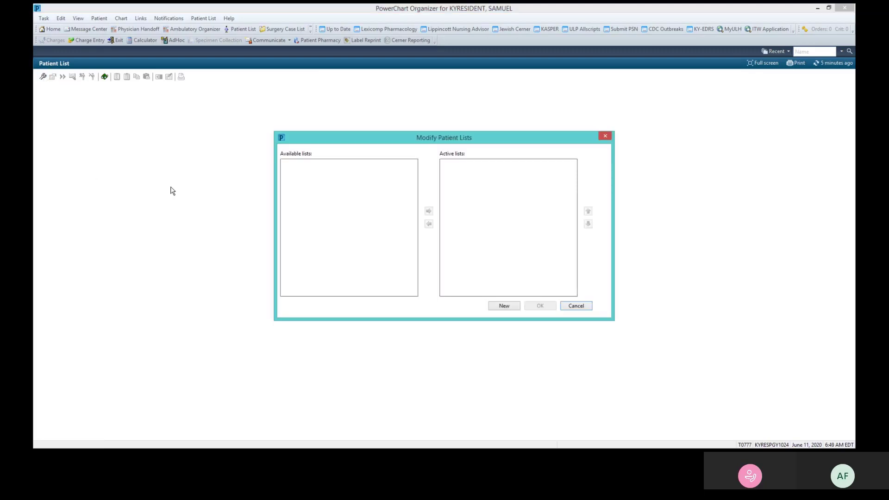
click(512, 308)
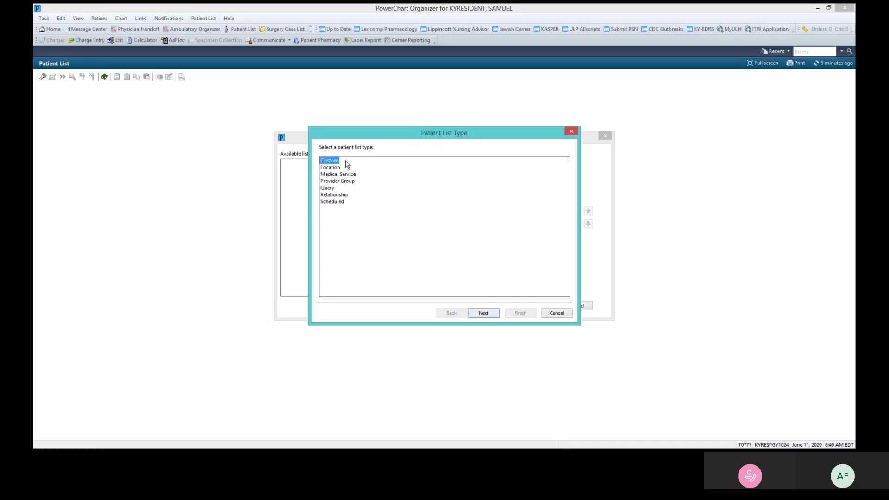
click(336, 170)
click(484, 313)
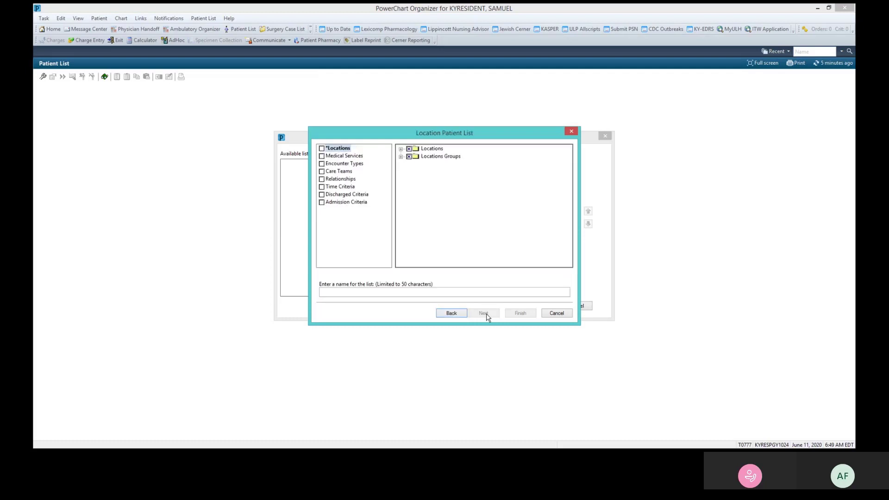
- Include the ULH 7 East and ULH 6 East - Burn Center units of ULH University of Louisville Hospital as list locations
click(401, 149)
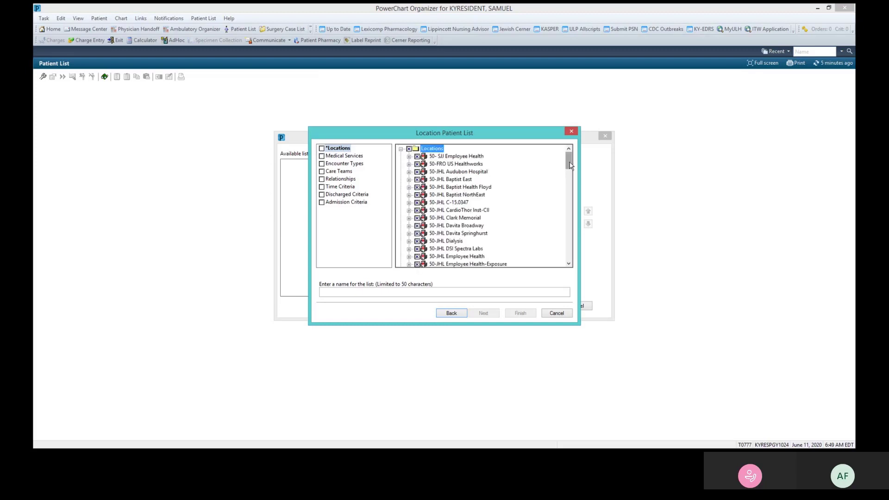
drag(570, 166, 574, 265)
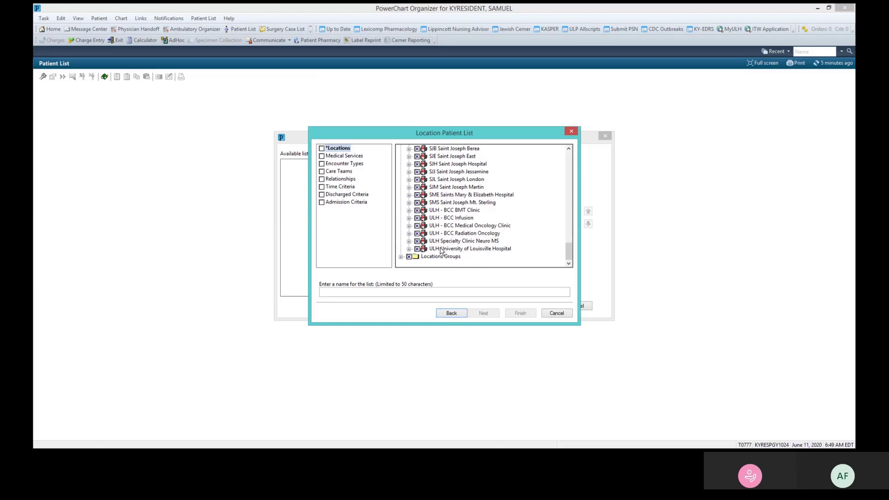
click(409, 249)
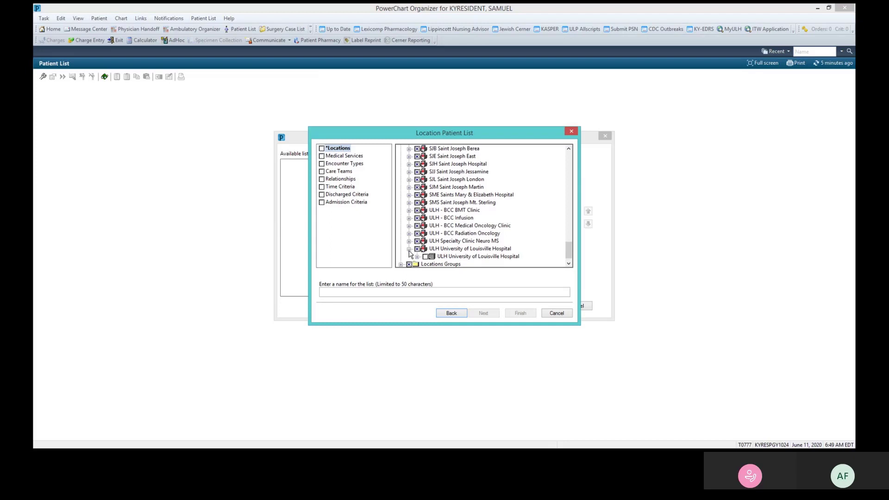
click(416, 257)
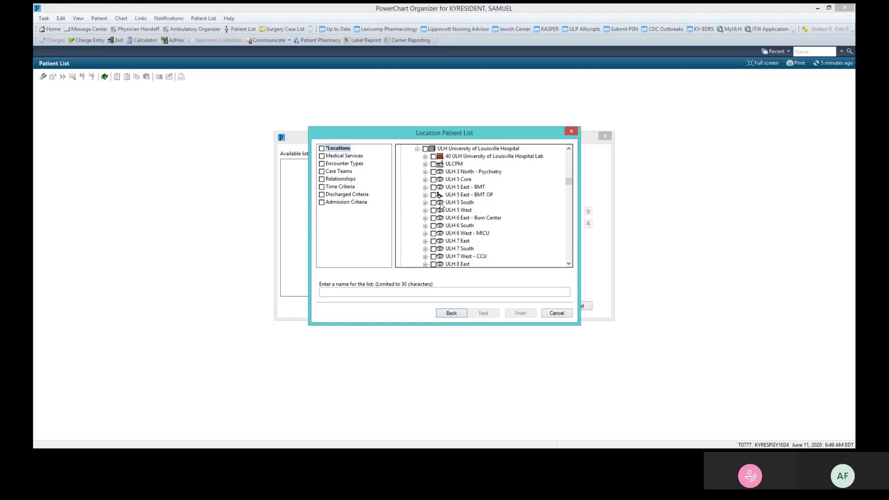
click(434, 242)
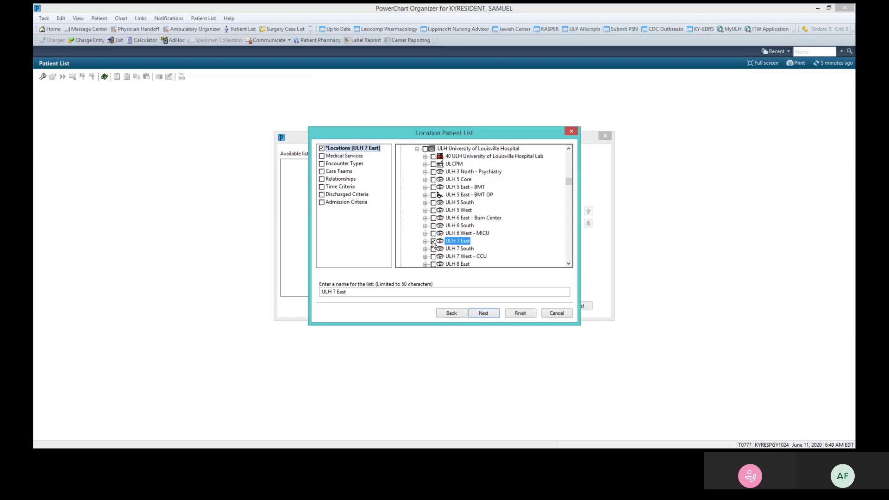
click(434, 218)
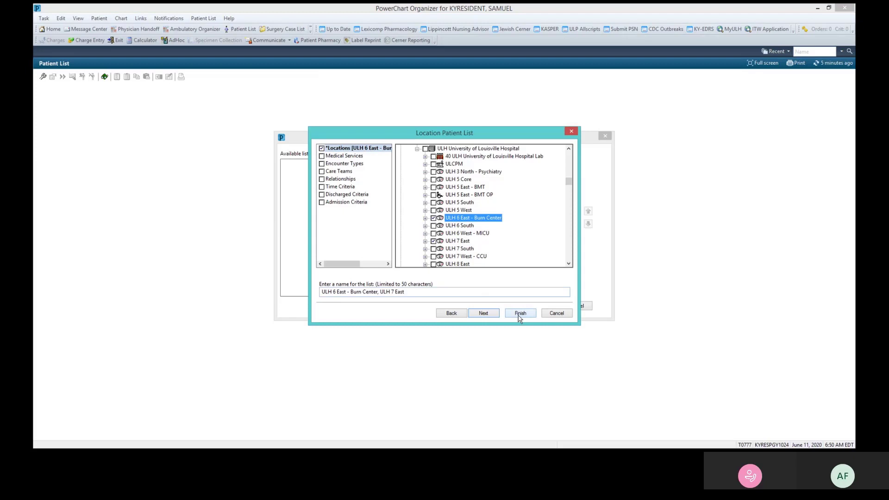
- Limit the list to patients that have not been discharged, and finish creating it with the suggested name
click(322, 197)
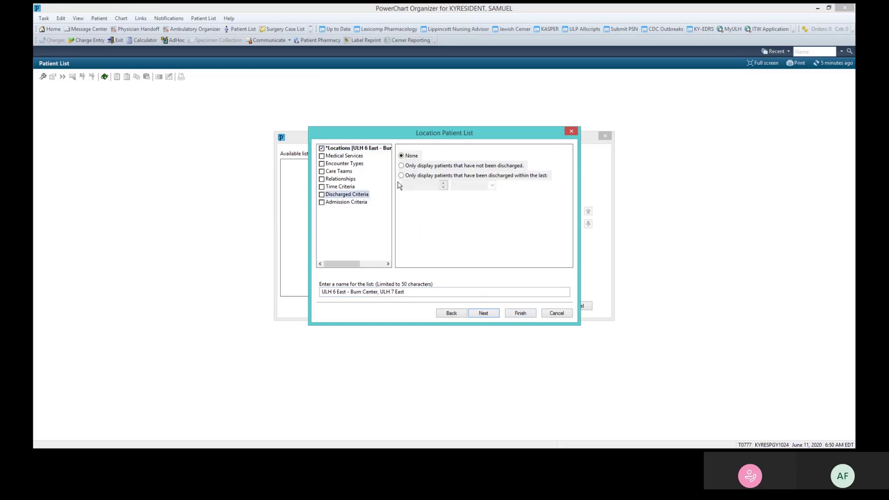
click(402, 167)
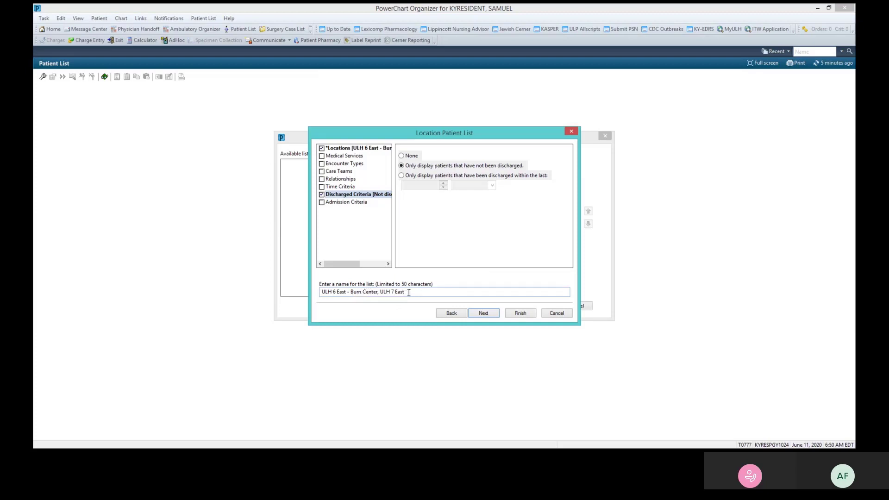
drag(407, 294, 320, 297)
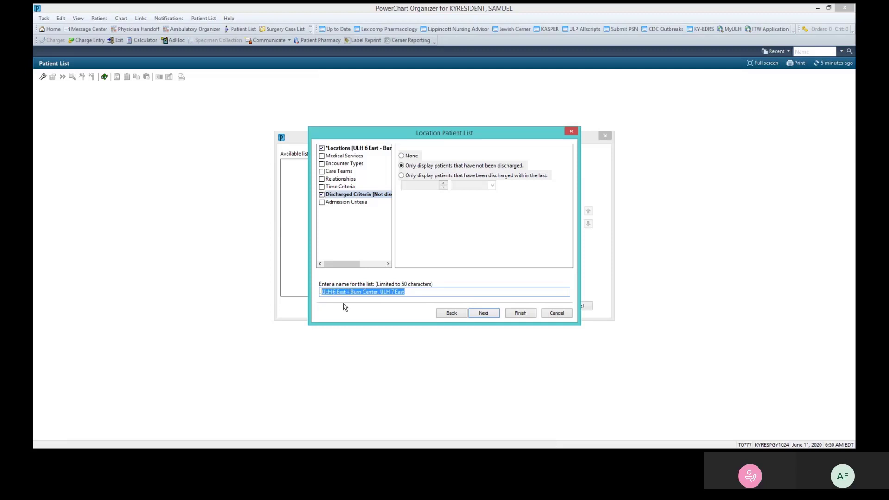
click(420, 292)
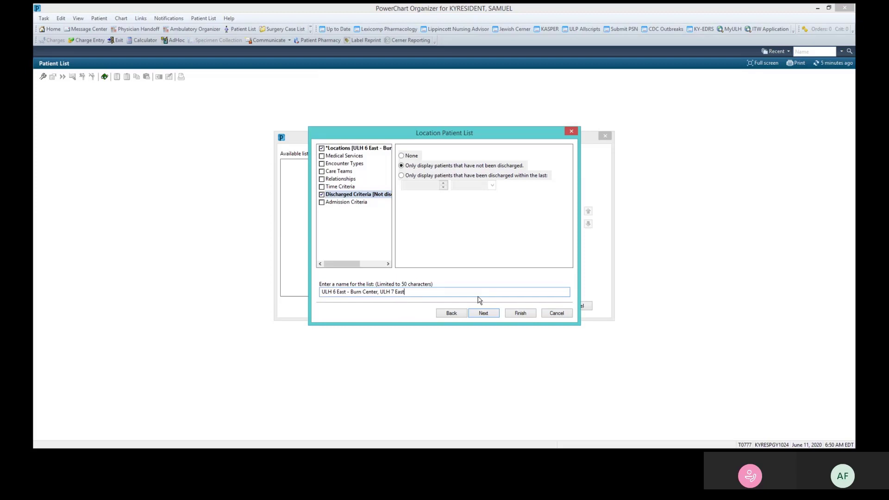
click(520, 312)
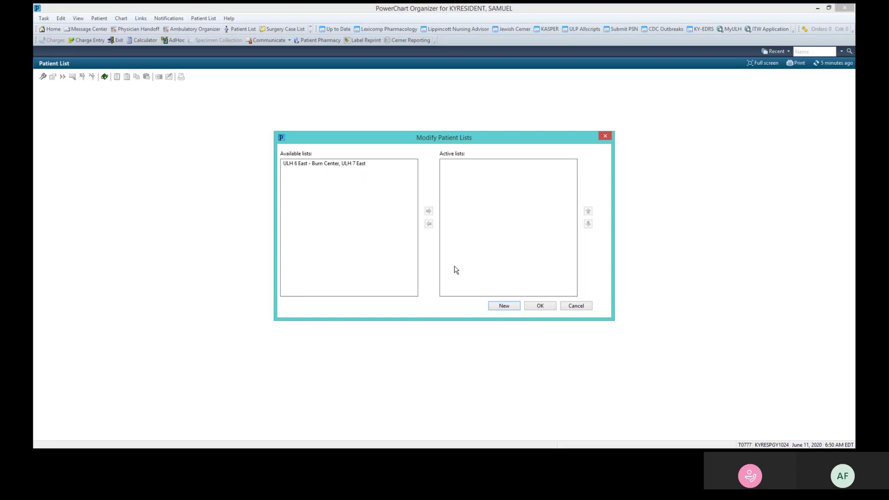
- Move the new location list into the active lists and back to the available lists
click(313, 165)
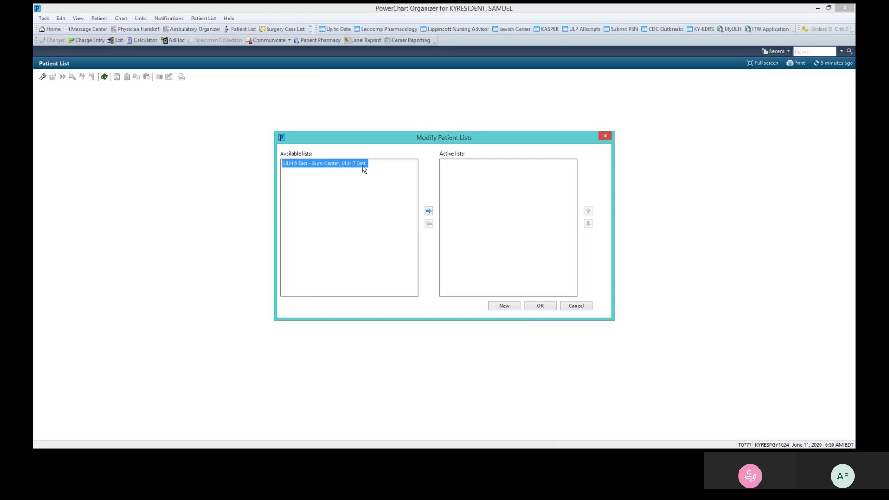
click(429, 211)
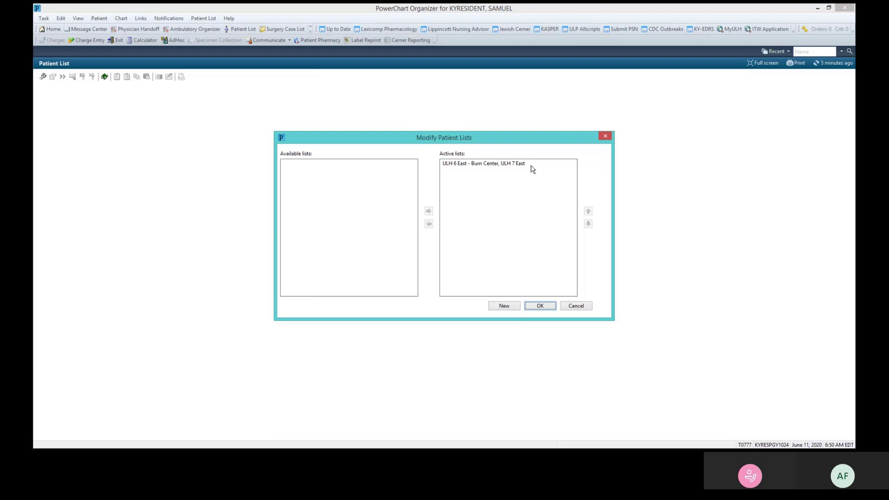
click(466, 165)
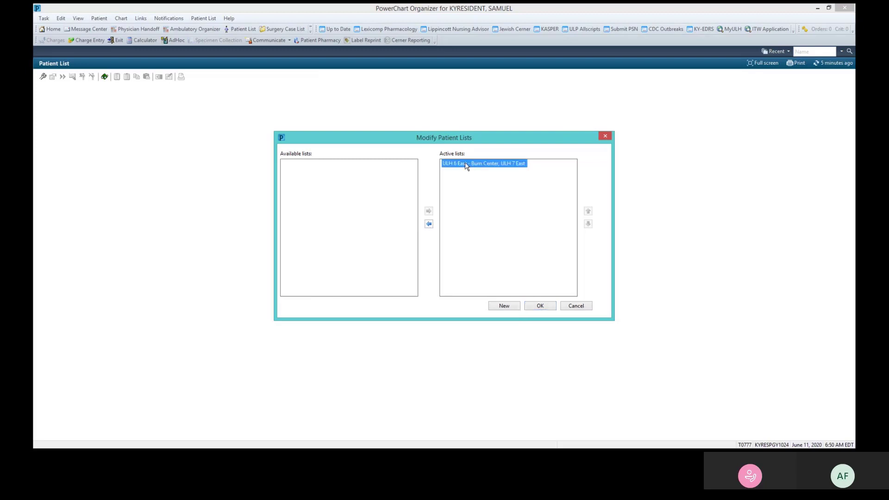
click(429, 224)
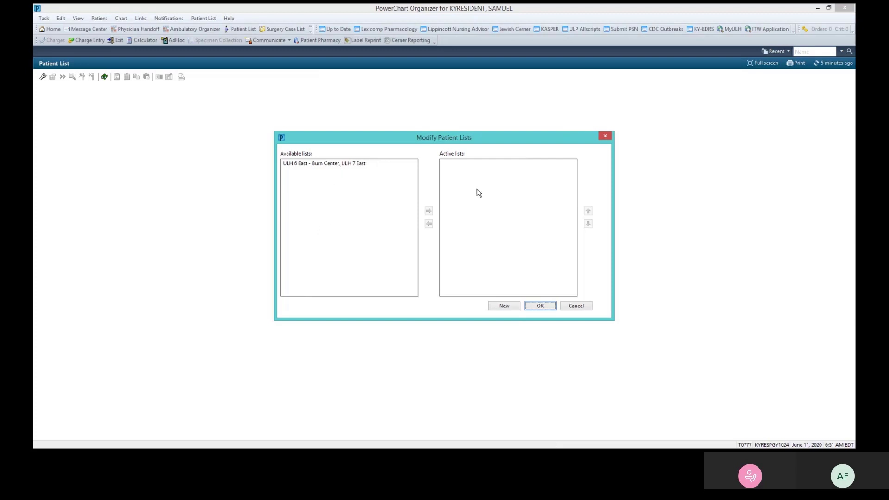
- Make the ULH 6 East - Burn Center, ULH 7 East list active and apply the patient list changes
click(312, 165)
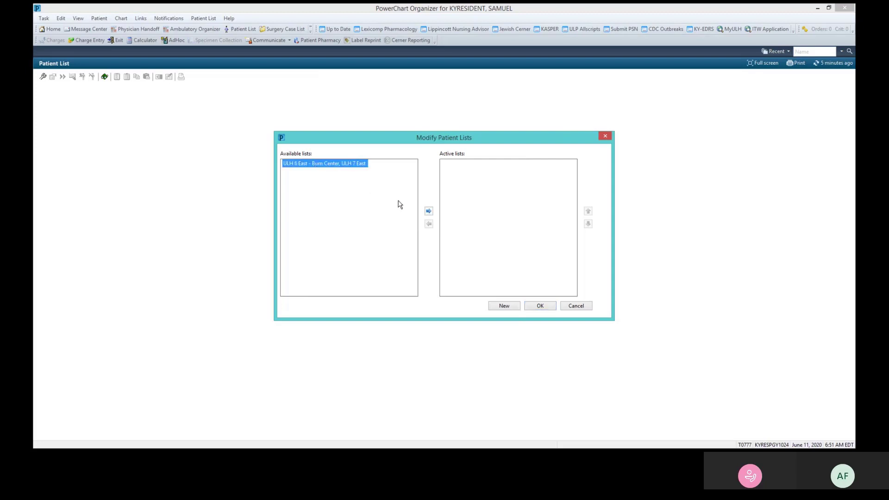
click(429, 212)
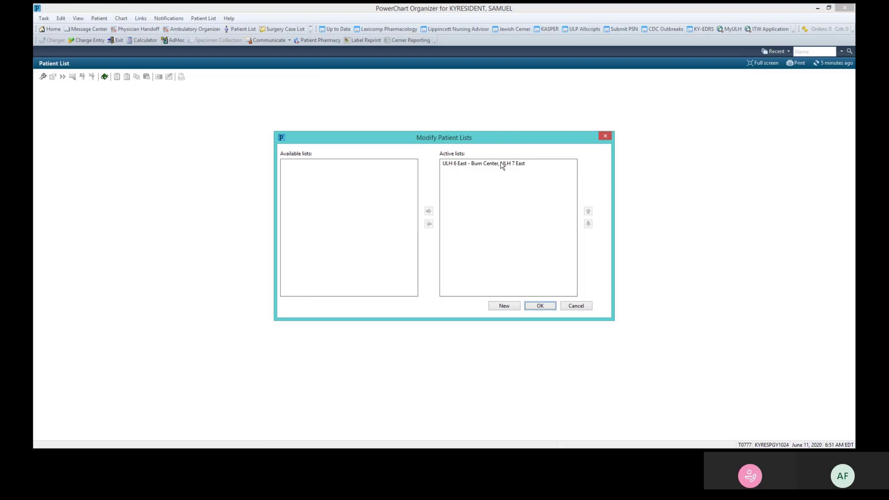
click(543, 307)
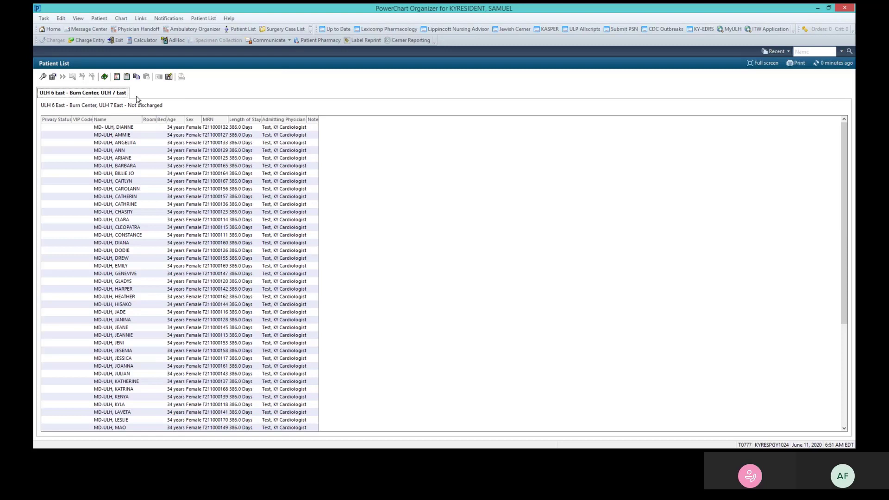
click(53, 77)
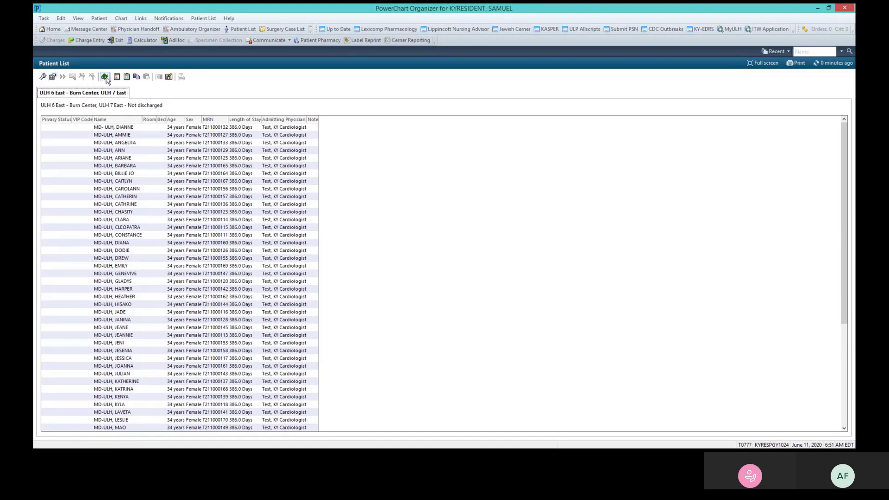
- Remove the ULH 7 East unit from the active list's locations under ULH University of Louisville Hospital and save the properties
click(52, 77)
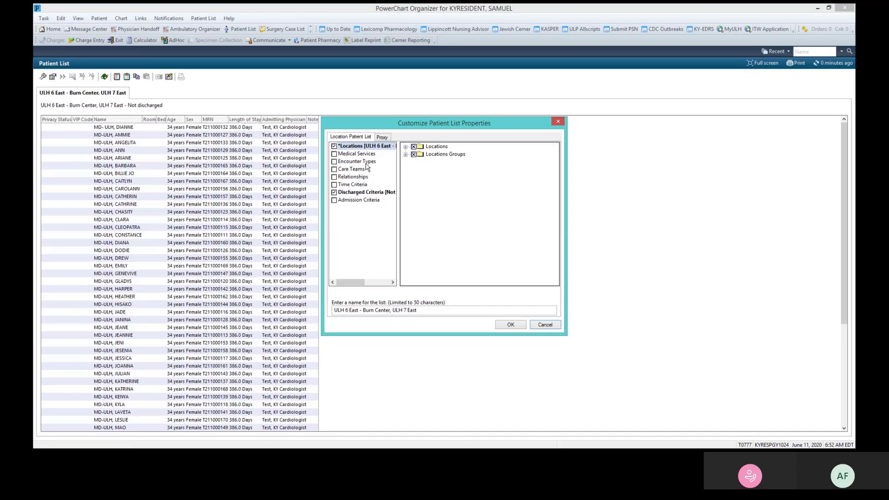
click(406, 148)
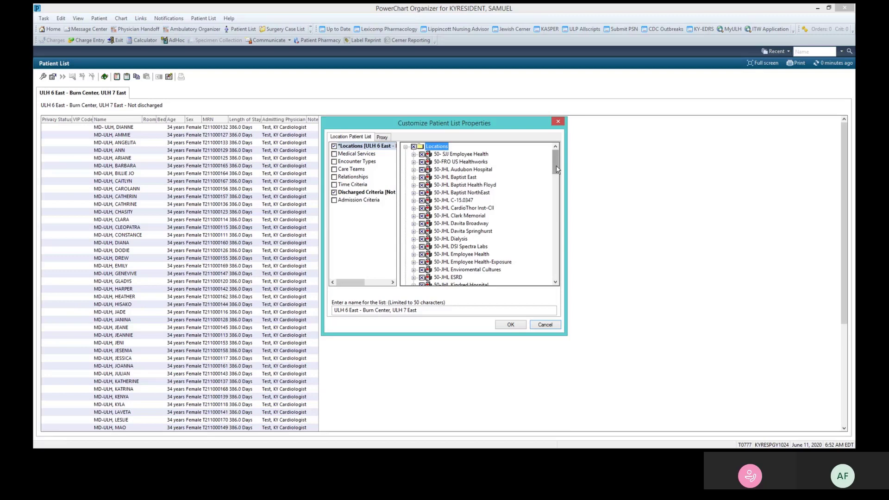
drag(556, 165, 539, 287)
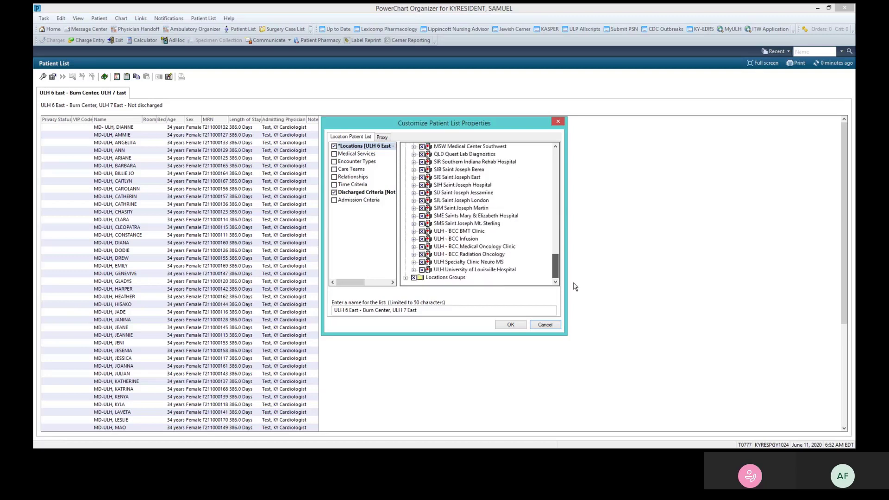
click(413, 270)
click(422, 278)
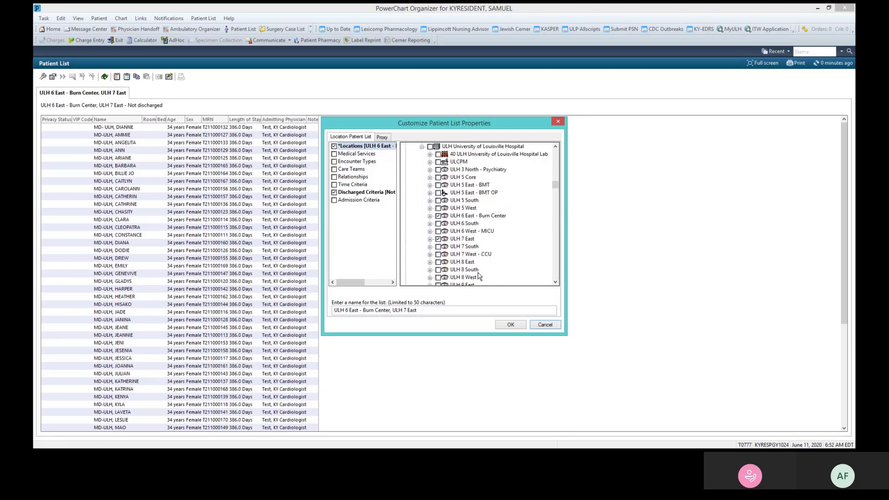
click(438, 239)
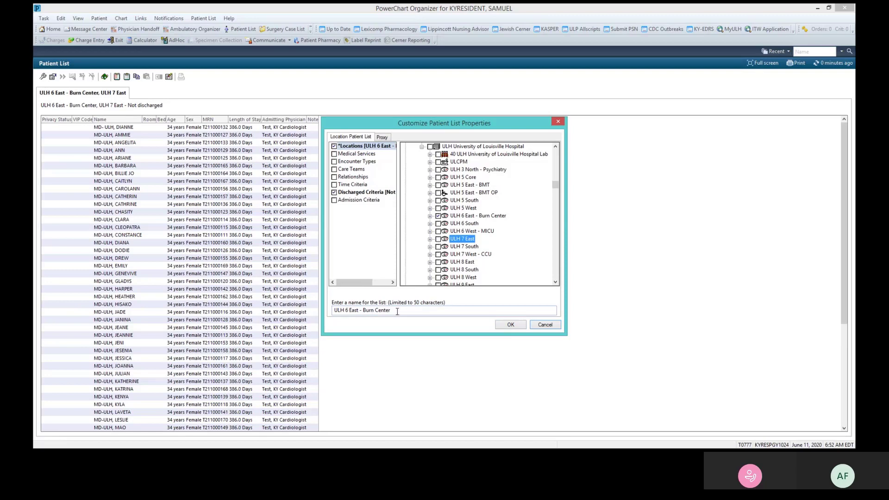
click(510, 326)
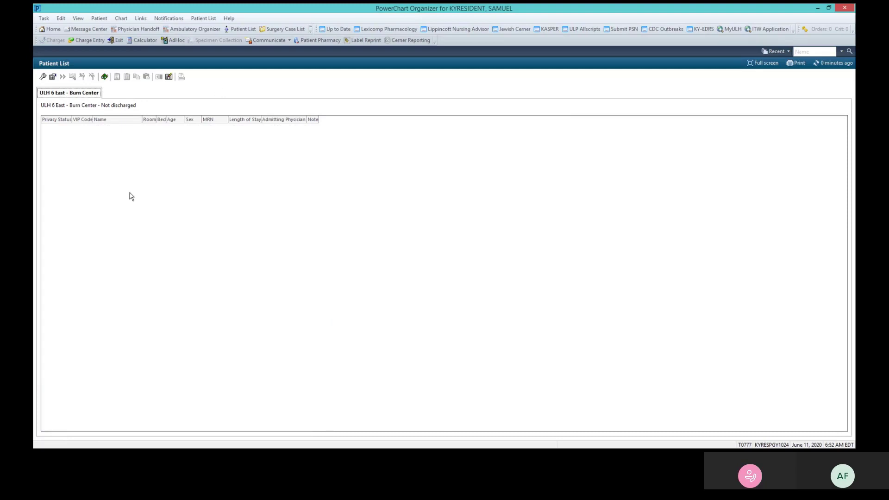
- Replace ULH 6 East - Burn Center with ULH 7 East as the patient list's location and save the properties
click(53, 77)
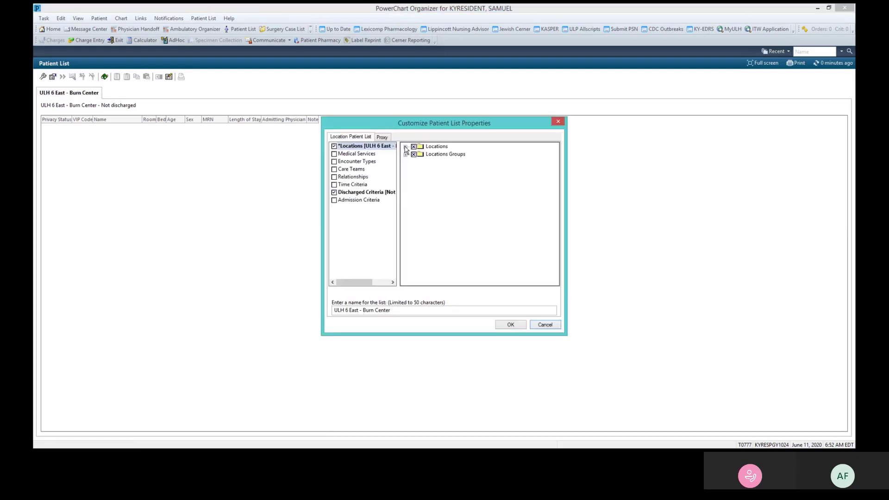
click(406, 147)
scroll(558, 204, down, 3)
scroll(561, 224, down, 10)
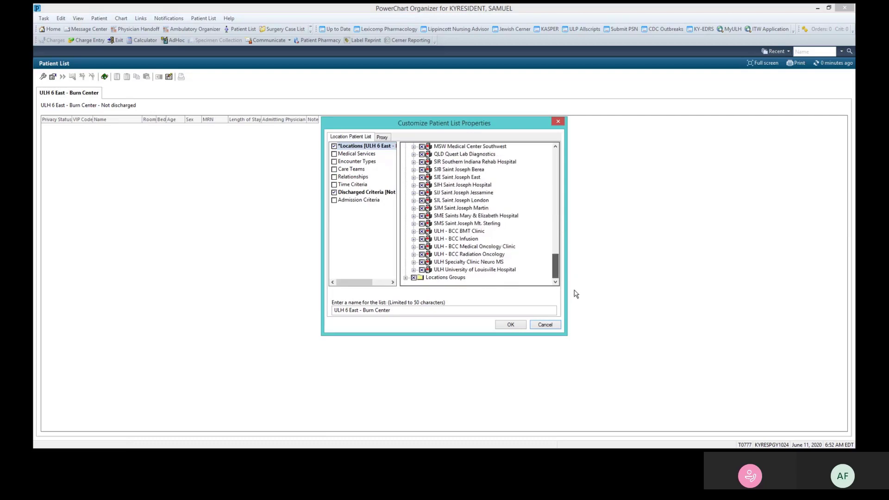
click(413, 270)
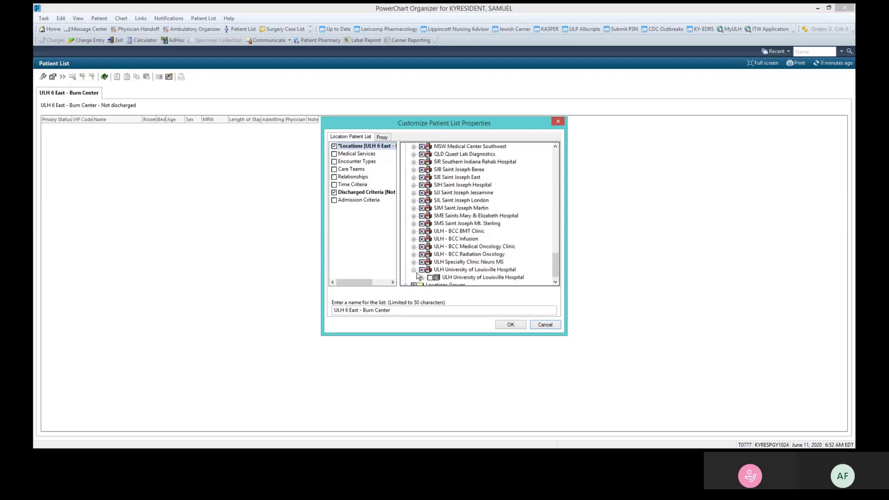
click(421, 277)
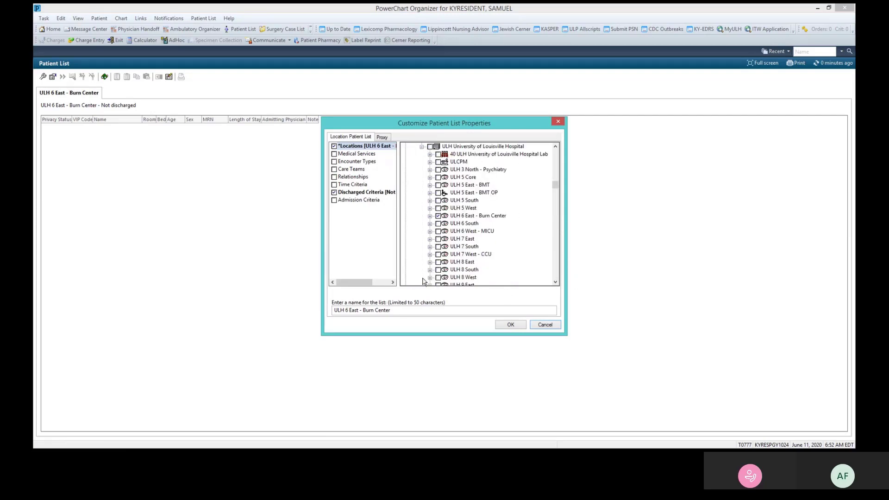
click(438, 217)
click(438, 239)
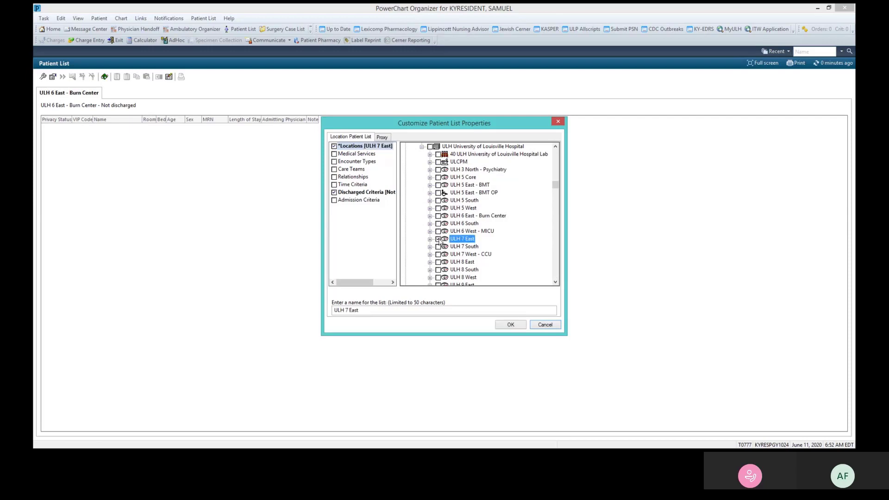
click(511, 326)
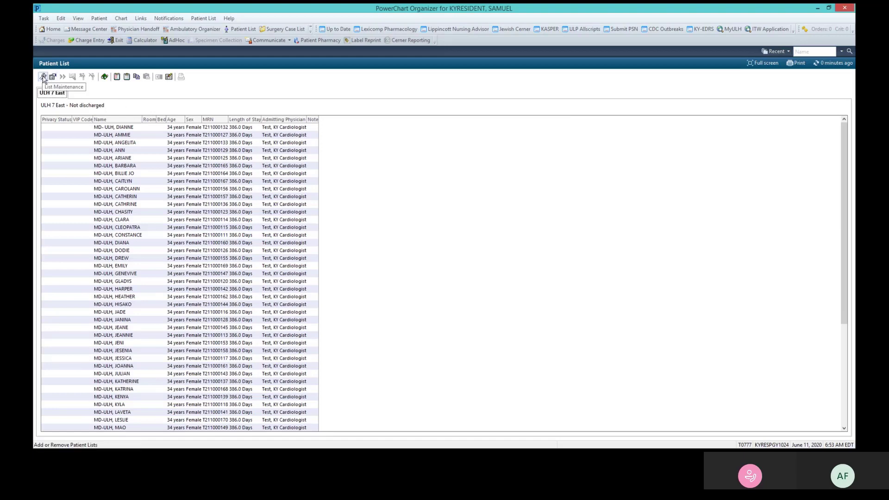
- Create a new Custom patient list without any filters, named with the owner's first name in possessive form followed by "List"
click(43, 76)
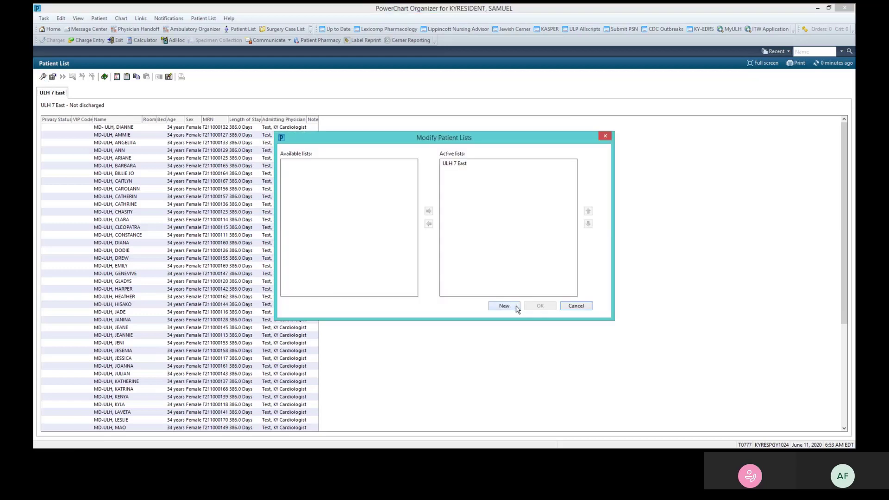
click(517, 307)
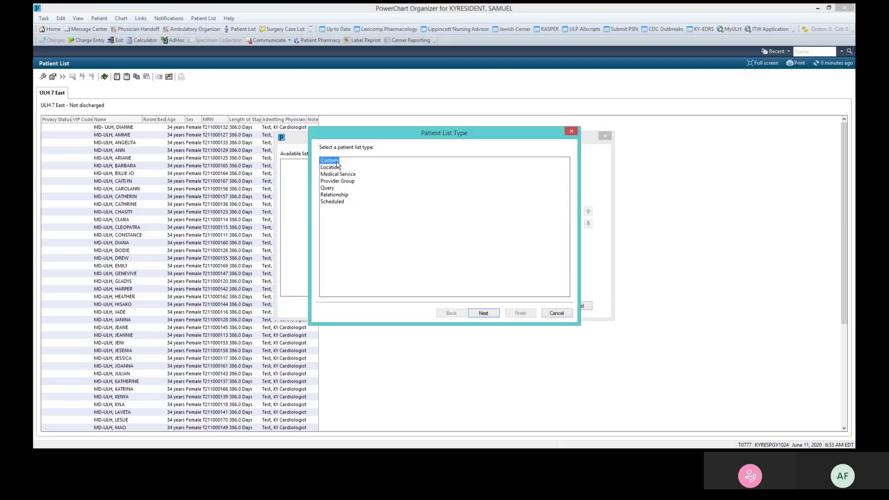
click(482, 314)
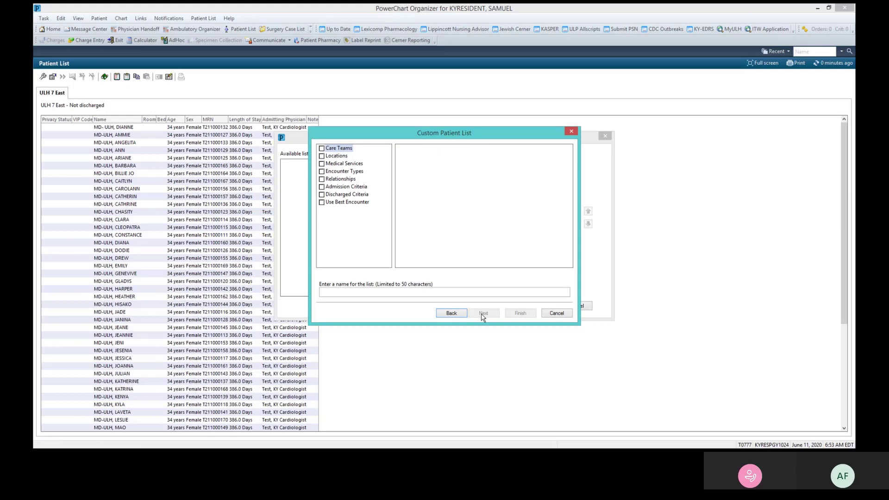
click(344, 293)
text(Angi's List)
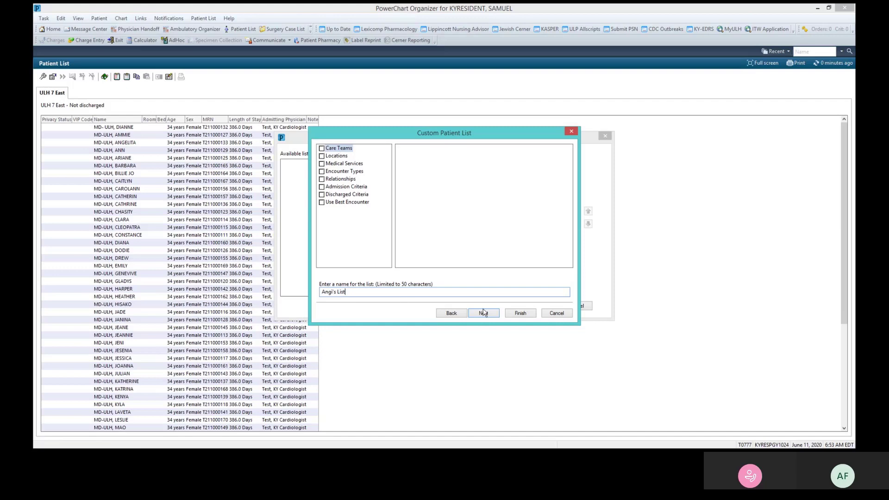
click(516, 313)
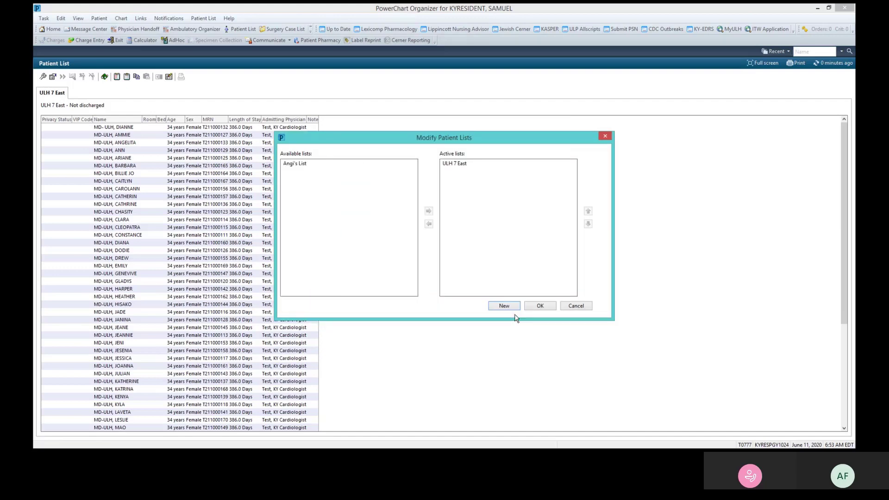
- Move the new custom list into the active lists and apply the change
click(298, 164)
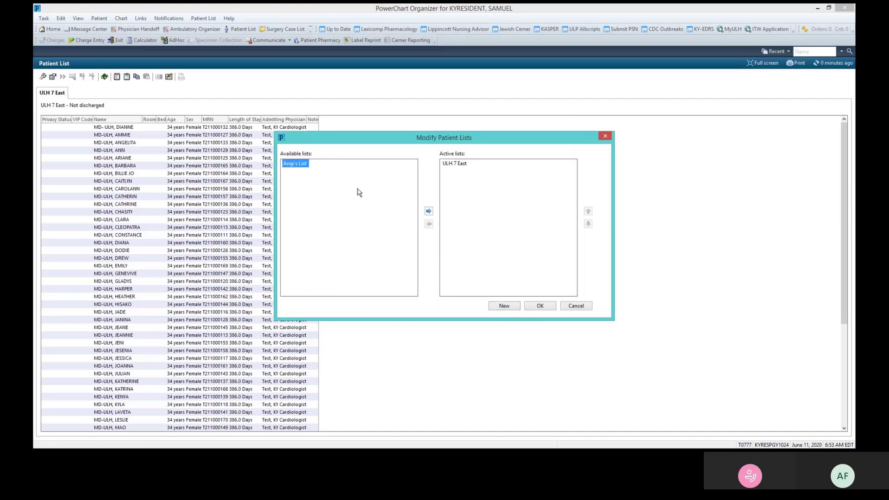
click(429, 212)
click(547, 308)
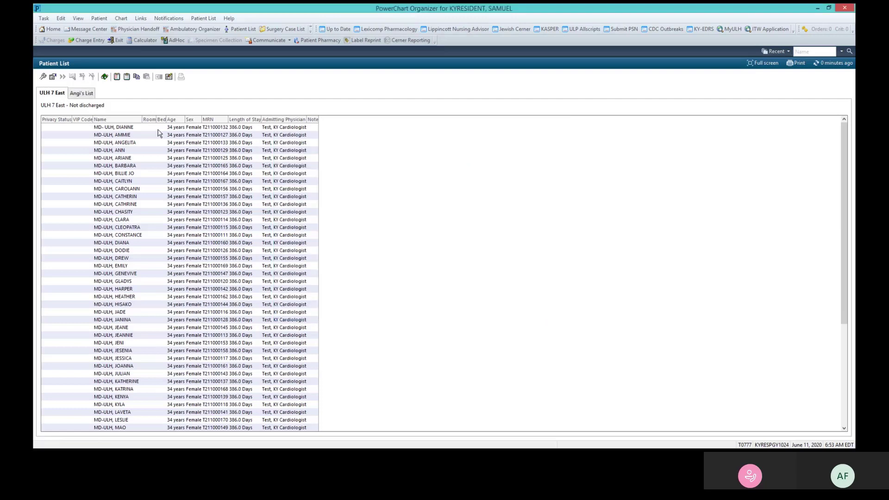
- Display the empty custom list and open the patient search for adding a patient to it
click(82, 93)
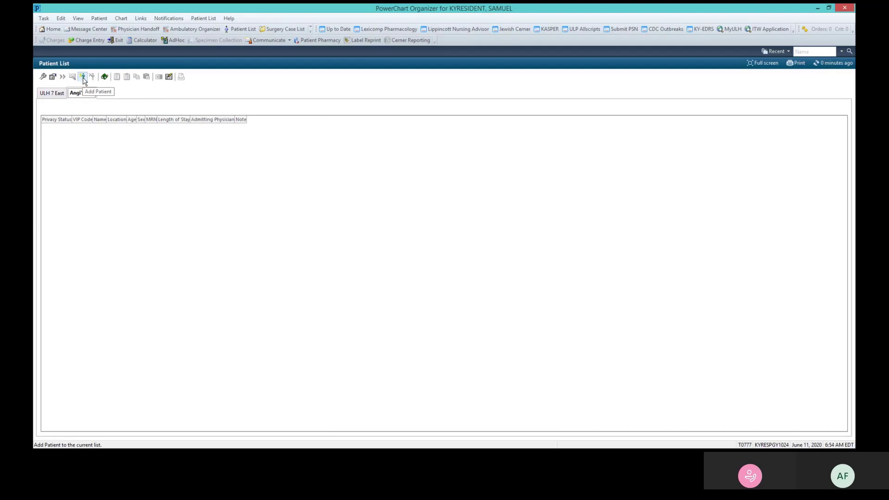
click(83, 78)
click(51, 93)
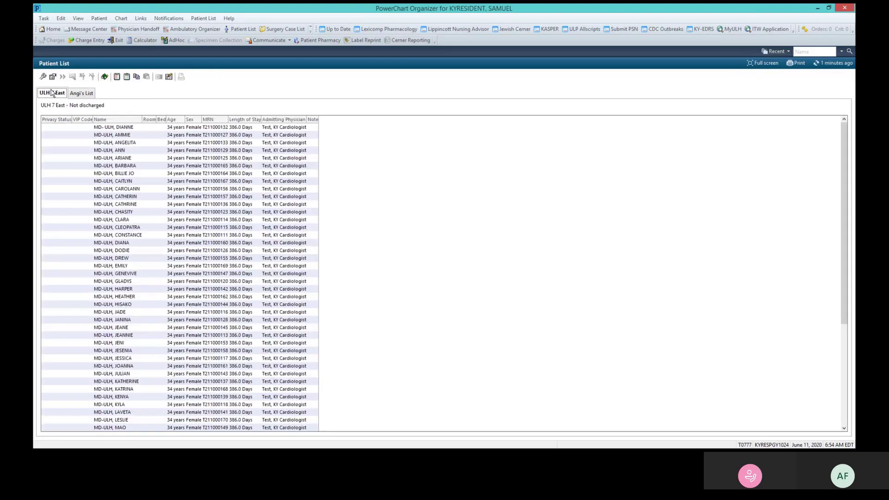
click(82, 93)
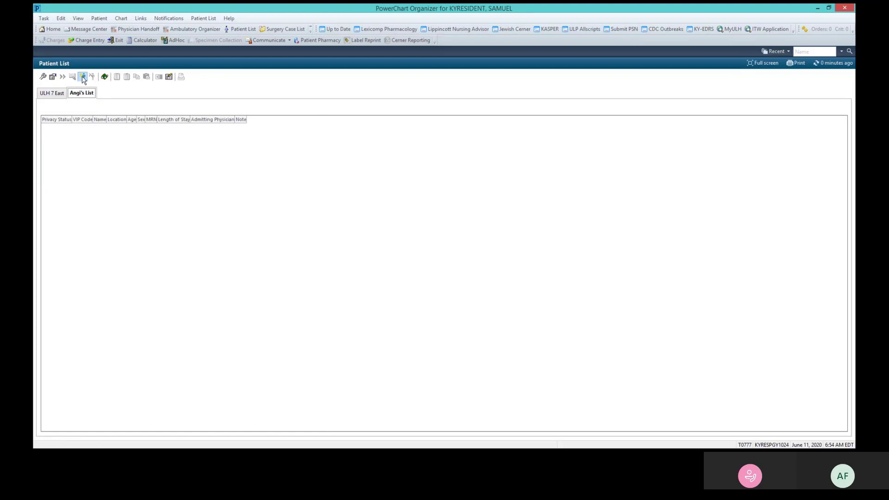
click(83, 77)
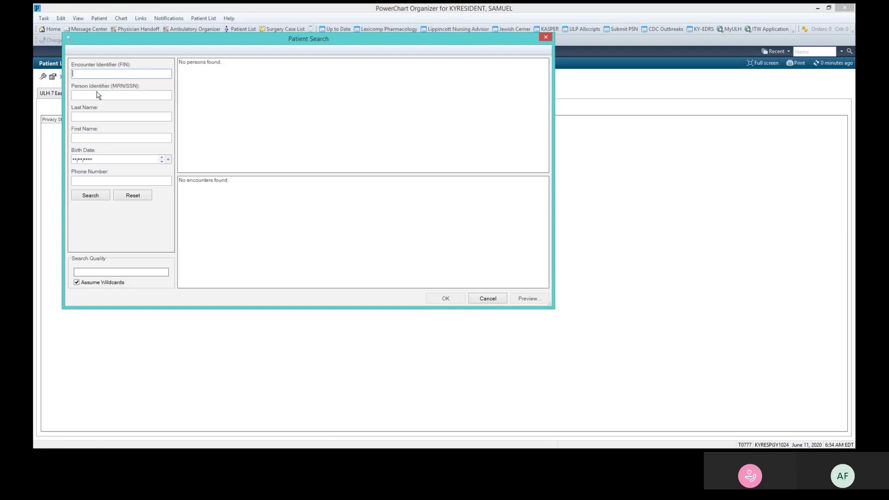
- Try a patient search with the parts of the hyphenated last name reversed, continuing despite the low search strength
click(83, 115)
text(uld)
key(BackSpace)
text(h)
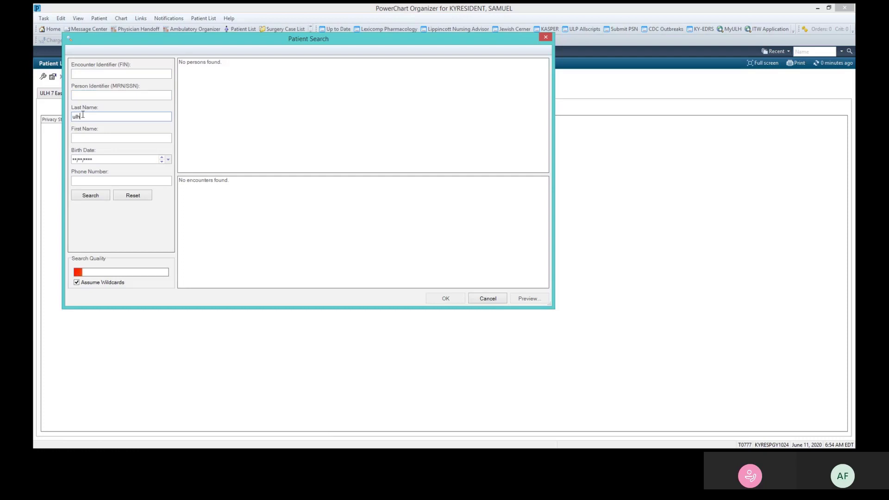
text(-bd)
key(Return)
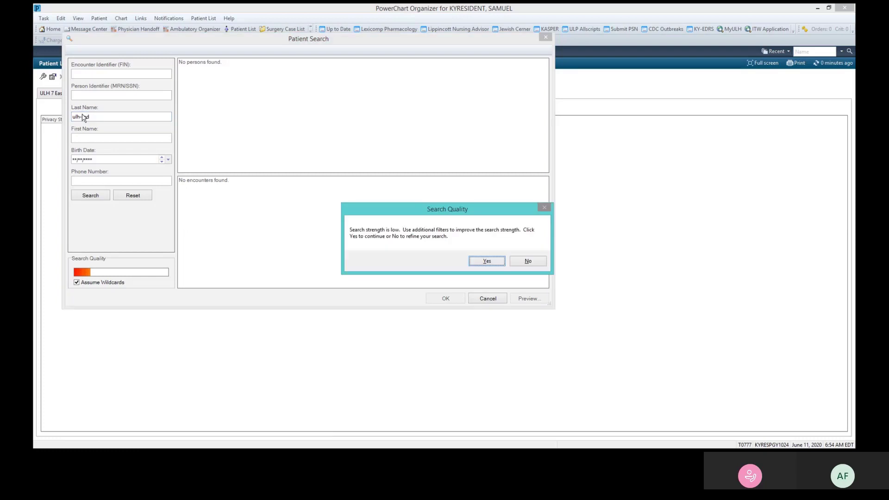
click(488, 262)
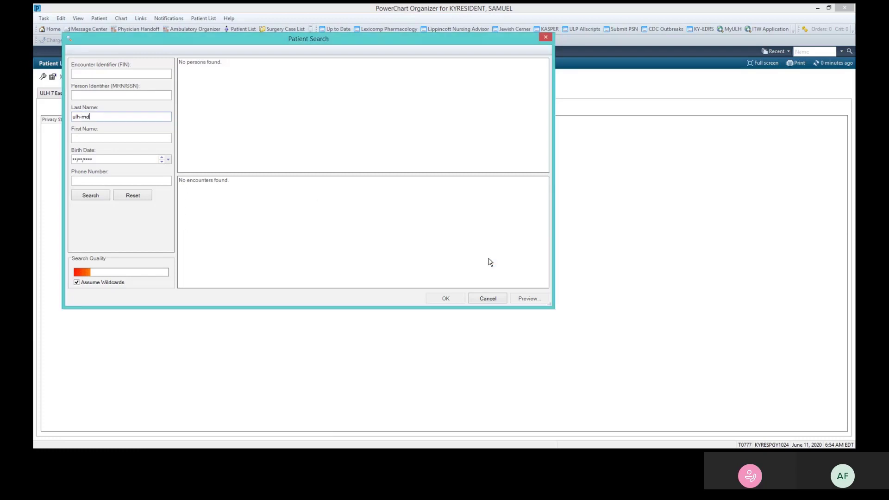
- Search by the test patients' correct last name despite the low search strength, and add the first patient's active inpatient encounter to the custom list
double_click(83, 116)
text(md-ulh)
key(Return)
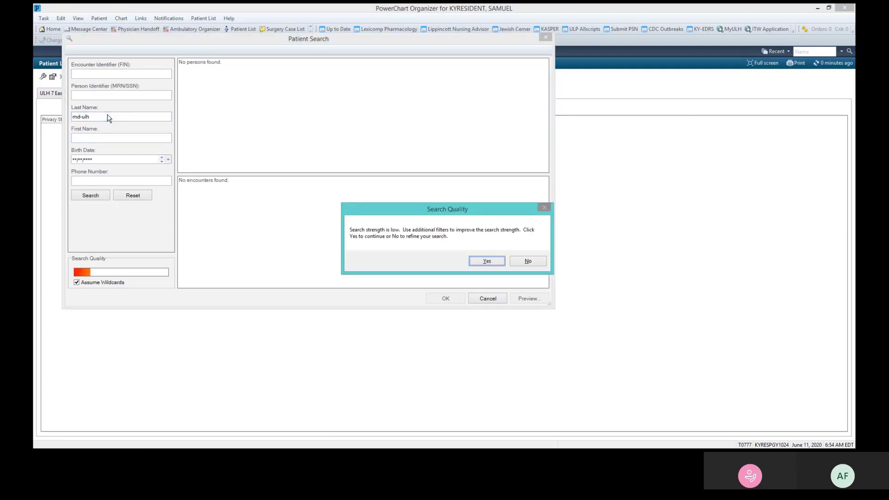
click(486, 261)
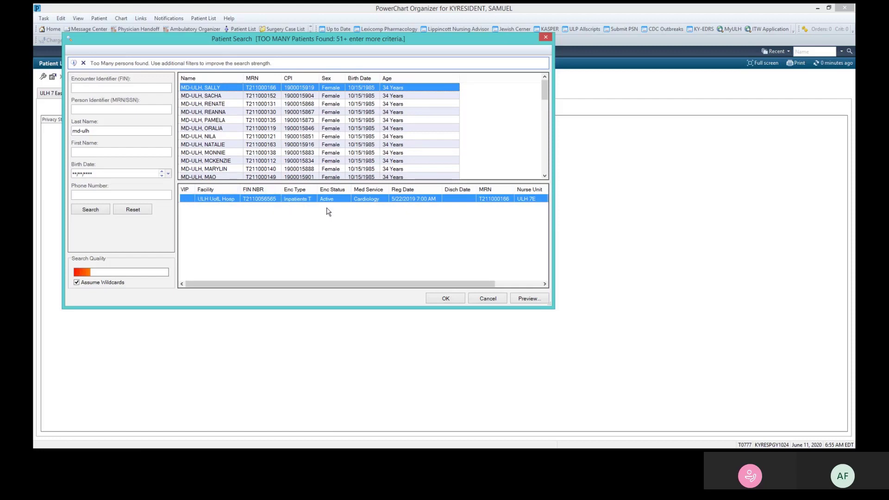
double_click(214, 200)
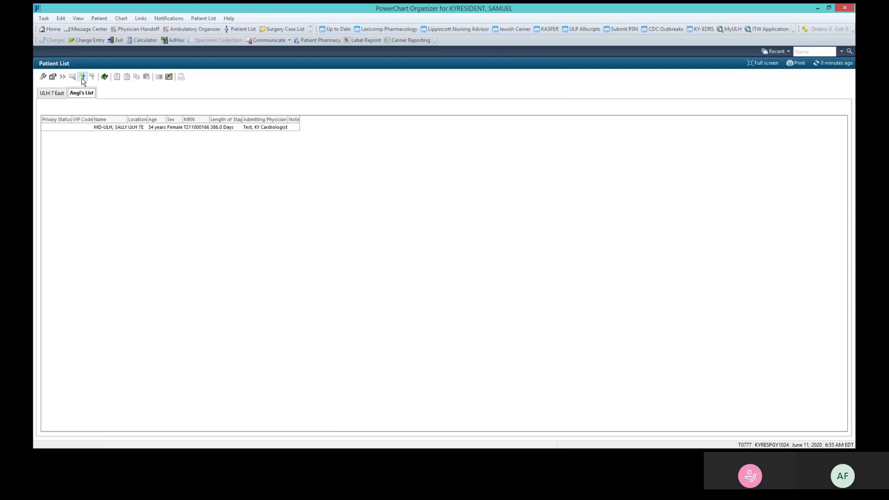
- Display the ULH 7 East list and start a new proxy in its properties, checking the provider groups offered
click(52, 94)
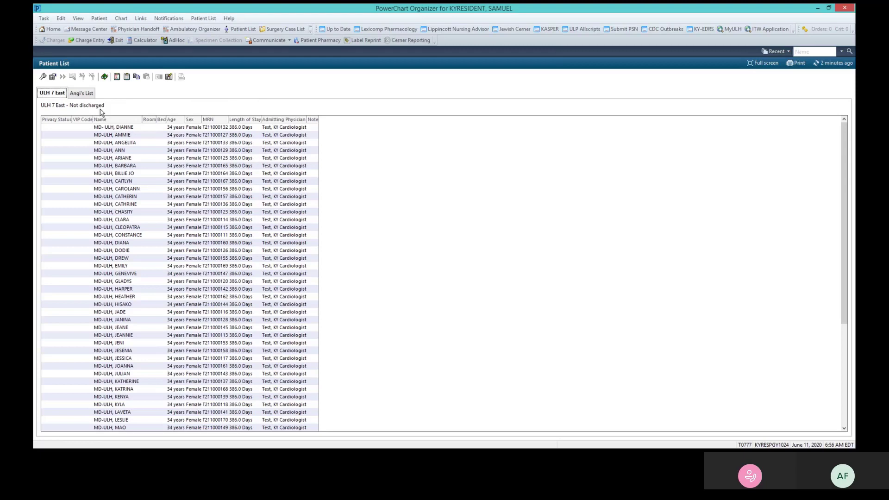
click(54, 80)
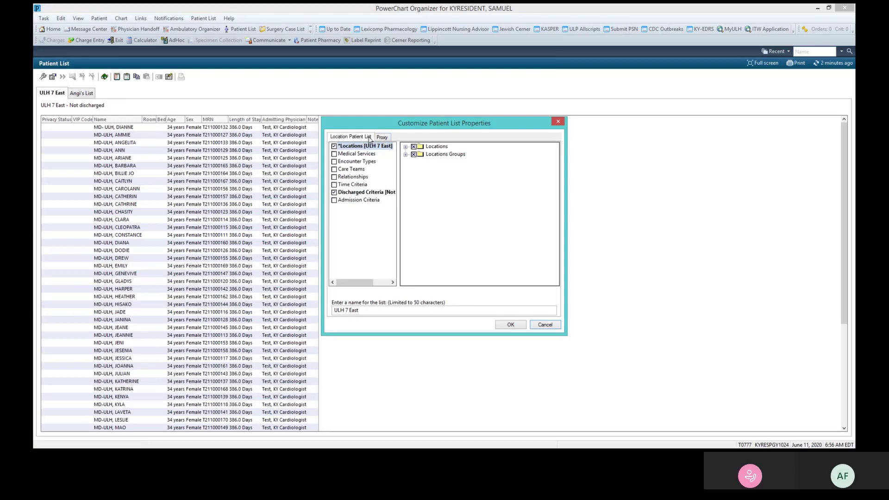
click(382, 138)
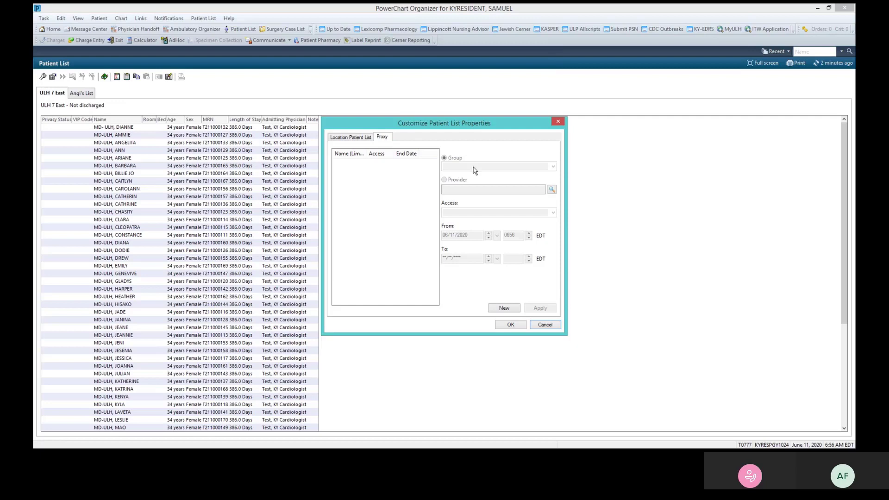
click(512, 308)
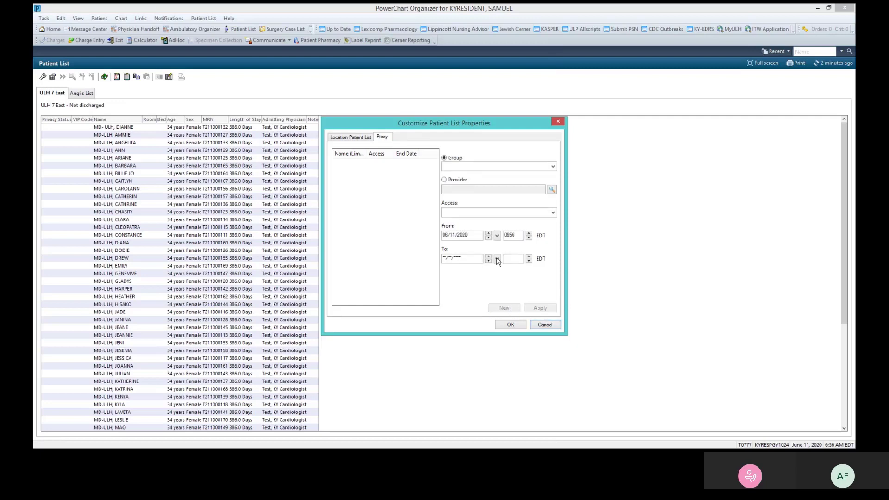
click(553, 166)
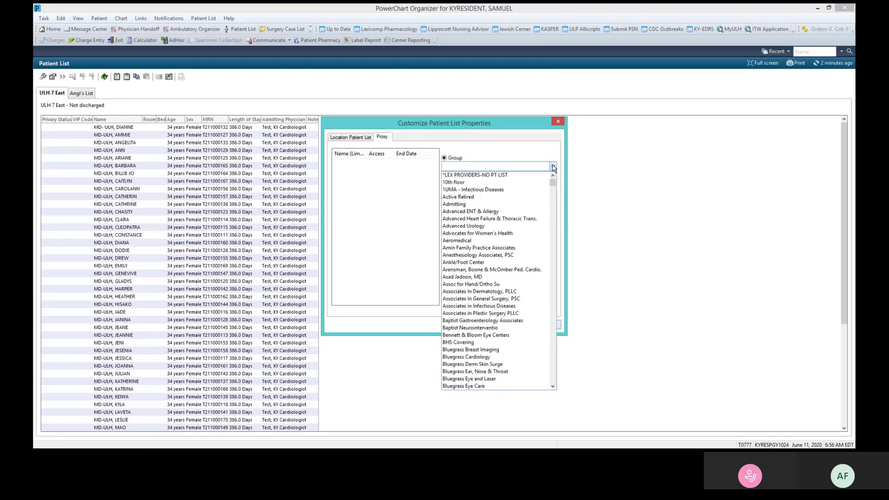
click(548, 152)
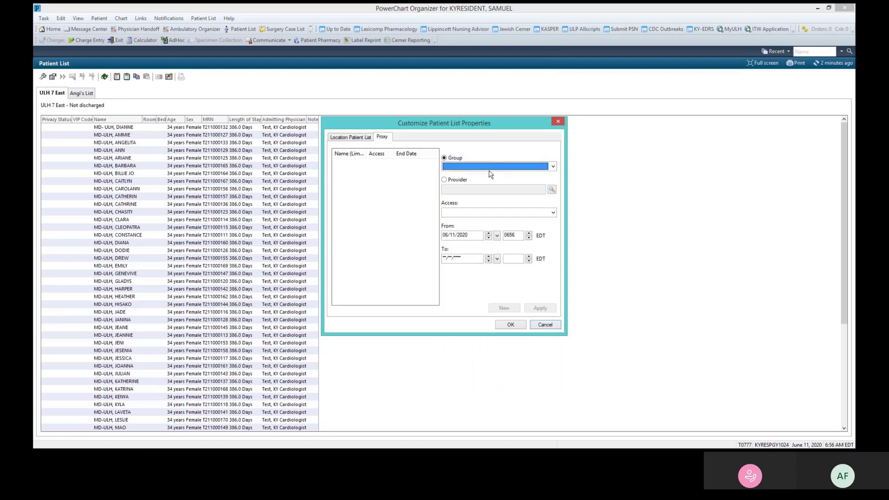
- Assign the proxy to an individual provider, searching by last name "test" and choosing Test, Hospitalist 2
click(445, 180)
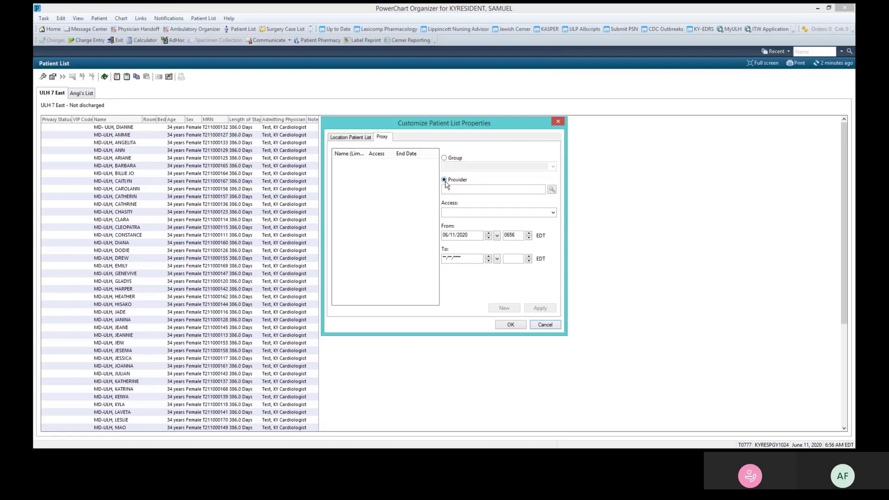
click(476, 189)
text(test,)
click(552, 191)
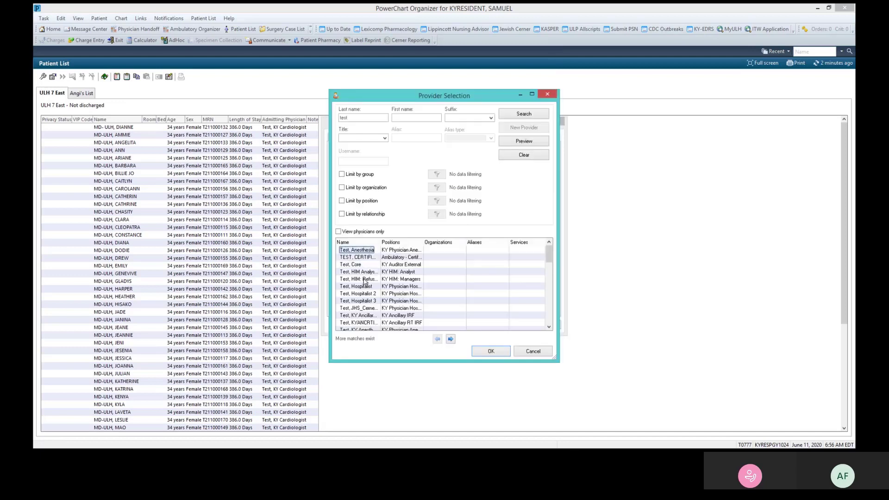
click(368, 293)
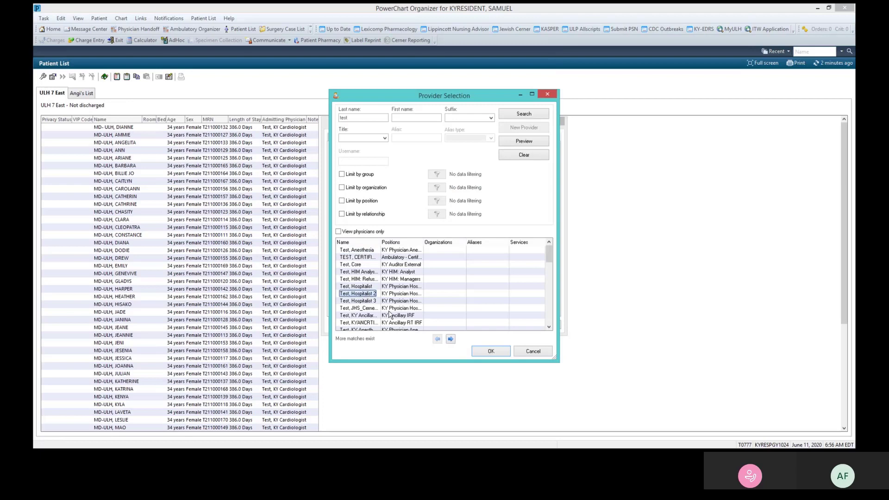
click(501, 351)
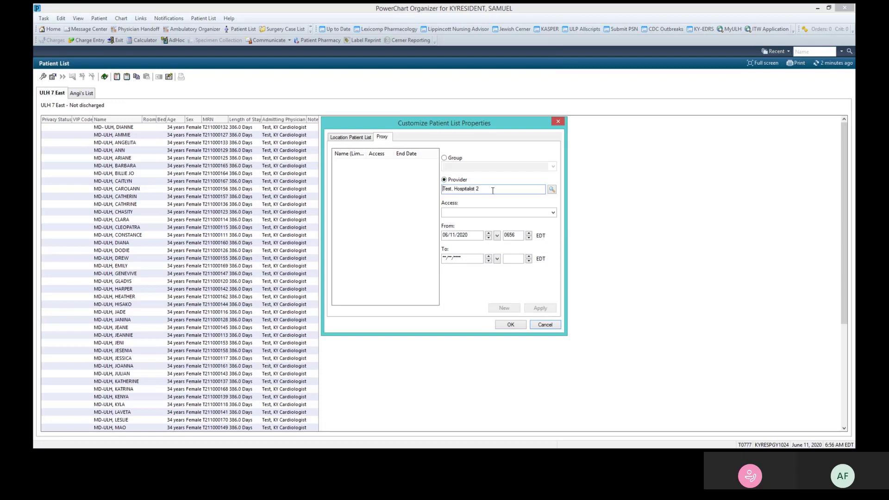
- Give the proxy Maintain access with an end date of 06/12/2020 and an end time, and save the list properties
click(554, 213)
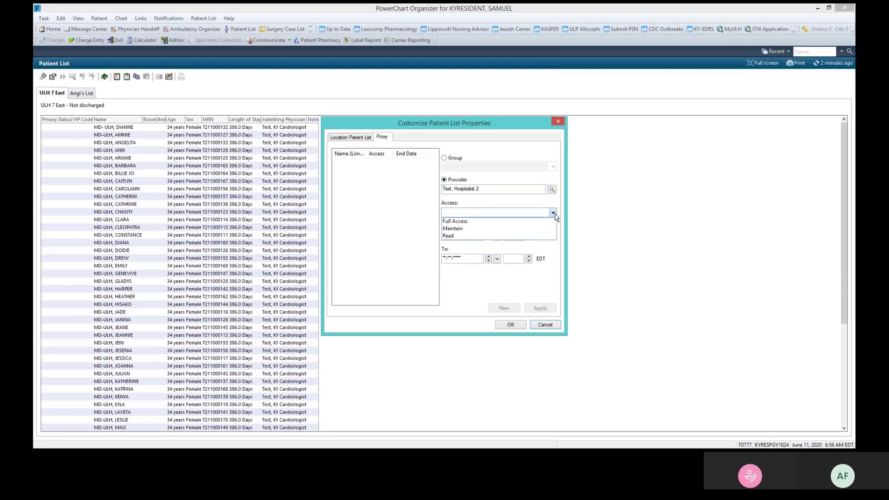
click(461, 229)
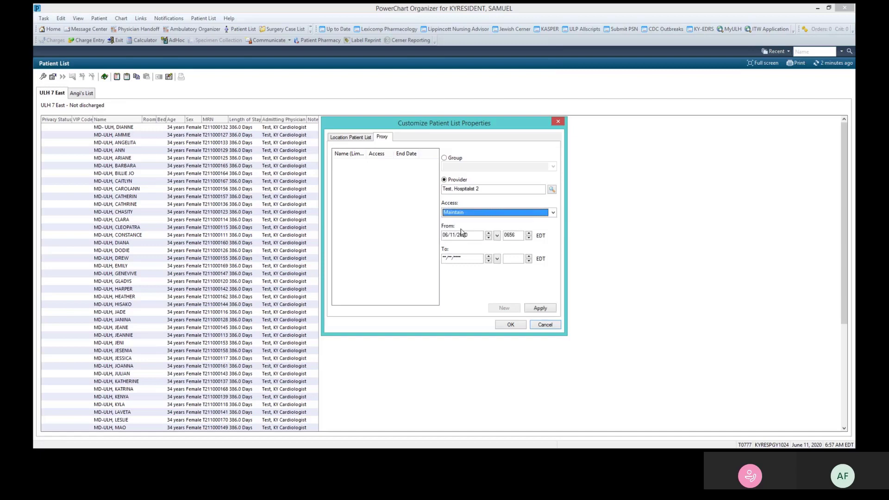
click(489, 257)
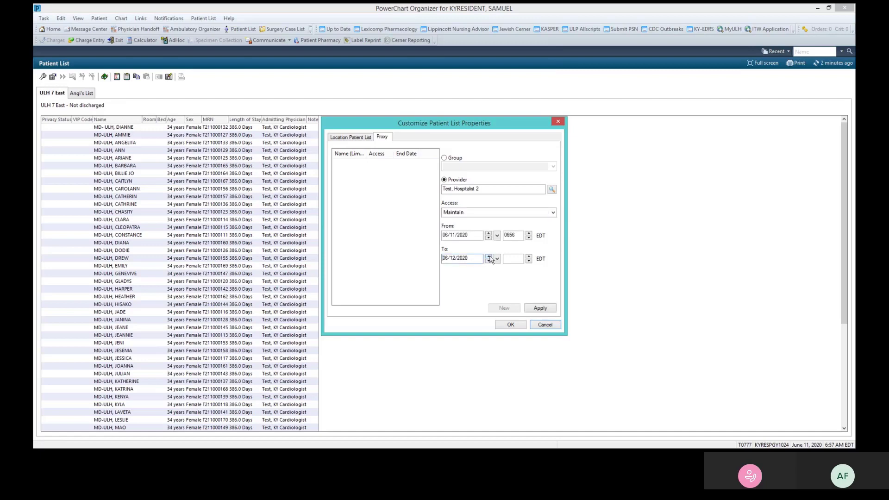
click(475, 258)
click(530, 257)
click(543, 311)
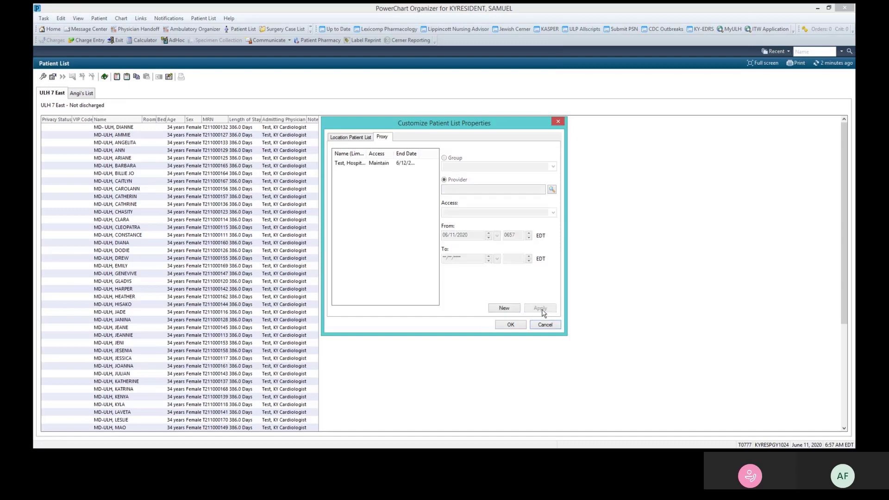
click(511, 325)
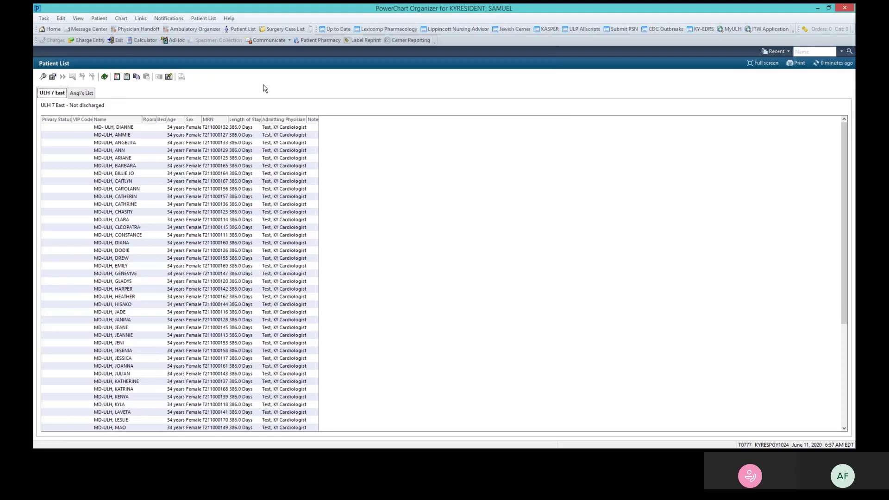
- Review the available and active patient lists without changing them, and check the identifier types offered for patient search
click(43, 77)
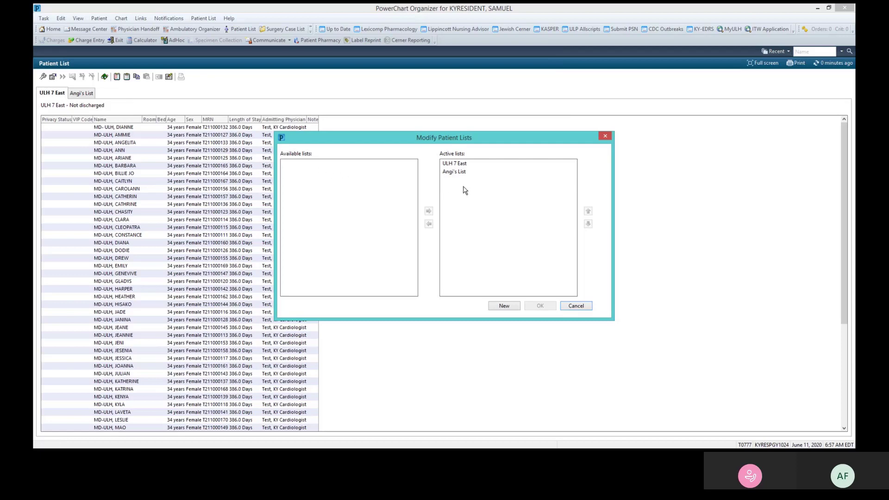
click(577, 307)
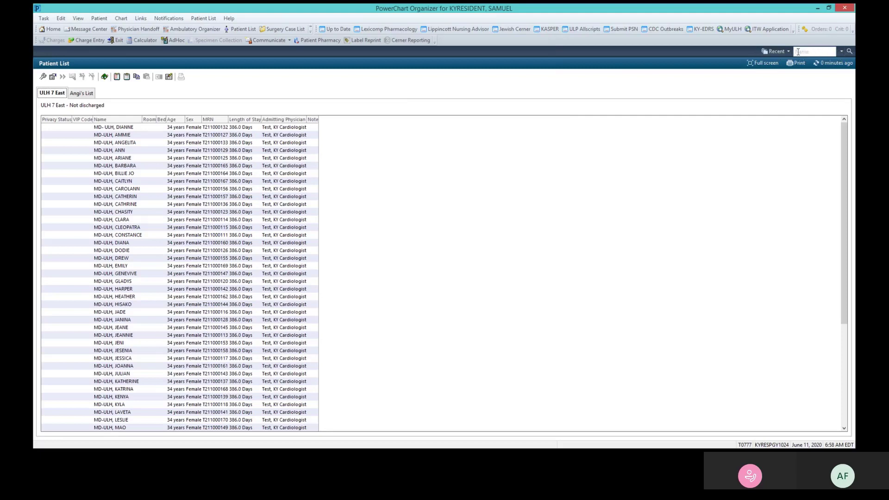
click(841, 52)
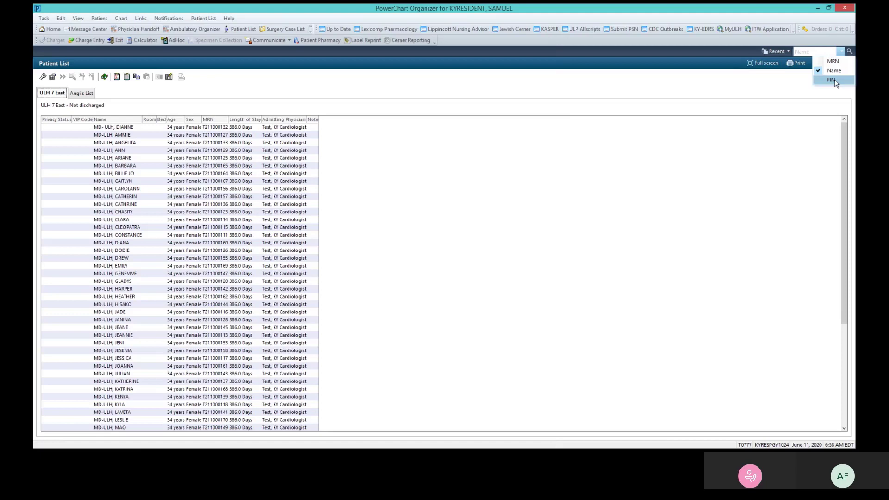
click(789, 49)
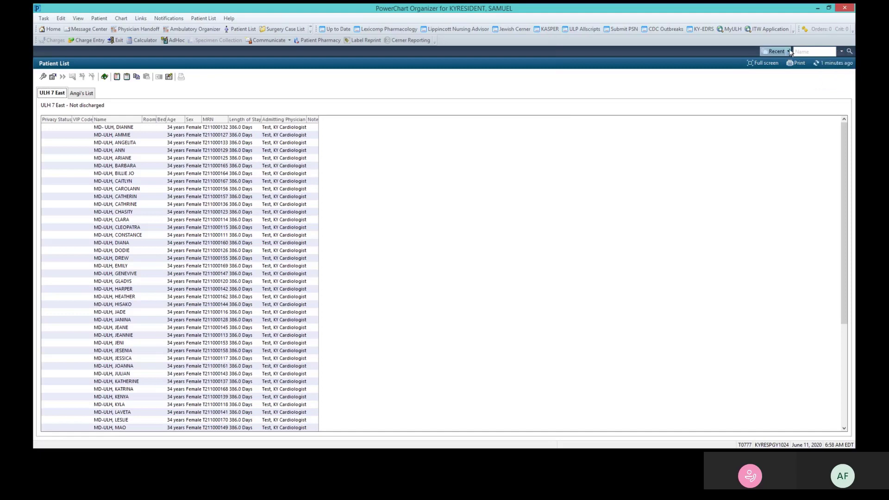
- Open the recently viewed patient's chart, acknowledge the duplicate name alert, and view the patient's general information
click(789, 51)
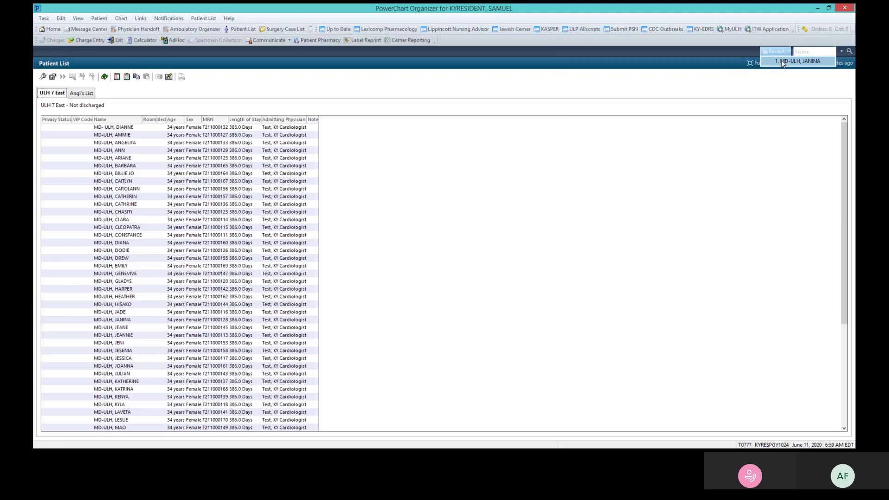
click(783, 62)
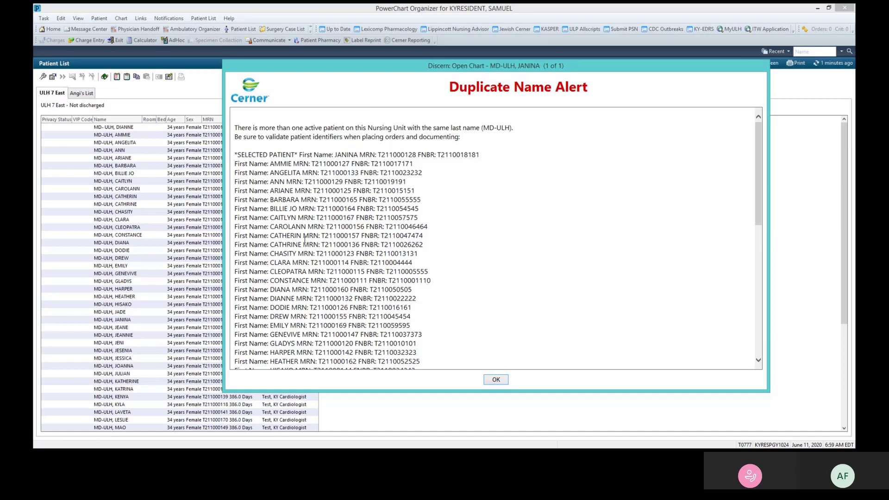
click(496, 380)
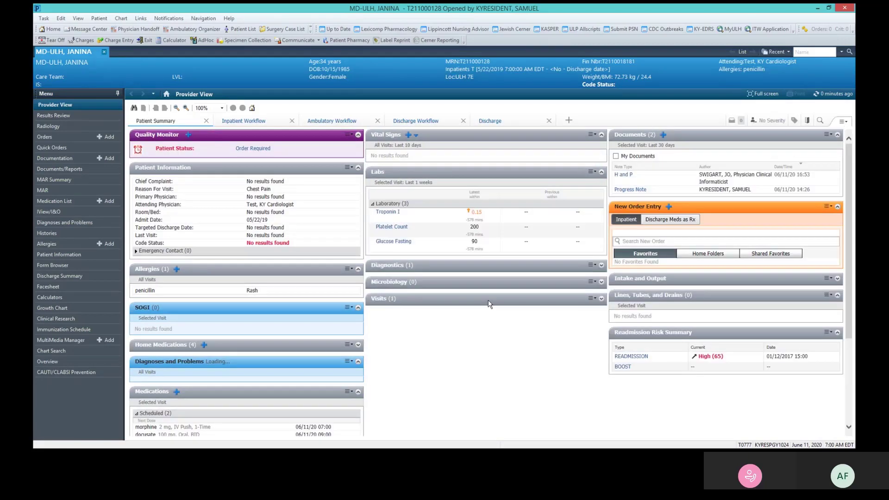
click(71, 64)
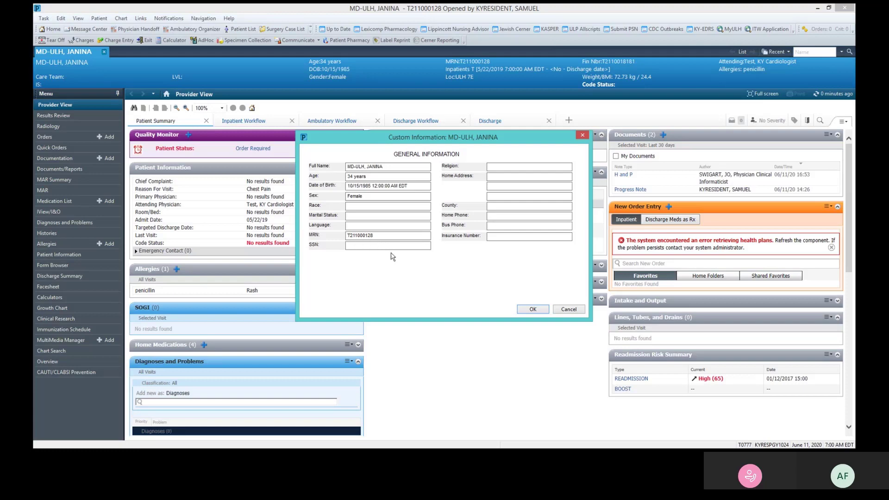
click(568, 310)
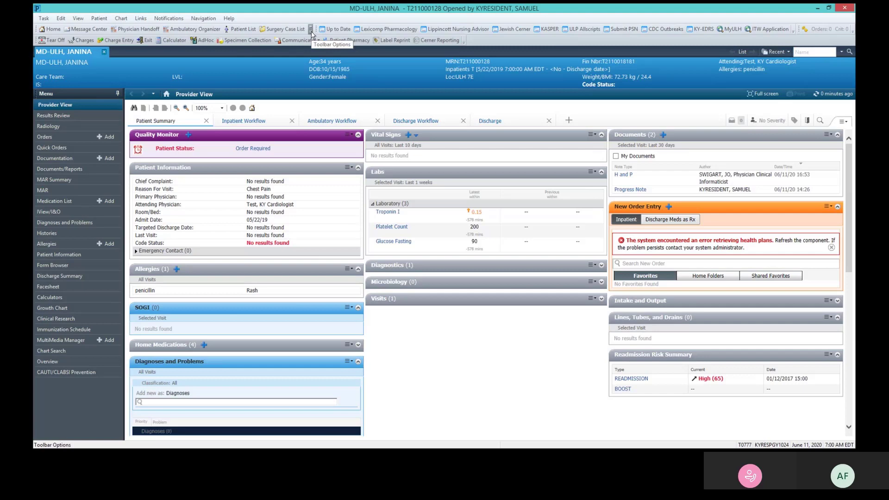
- Look through the formulas offered in the Online Clinical Calculator and close it
click(174, 40)
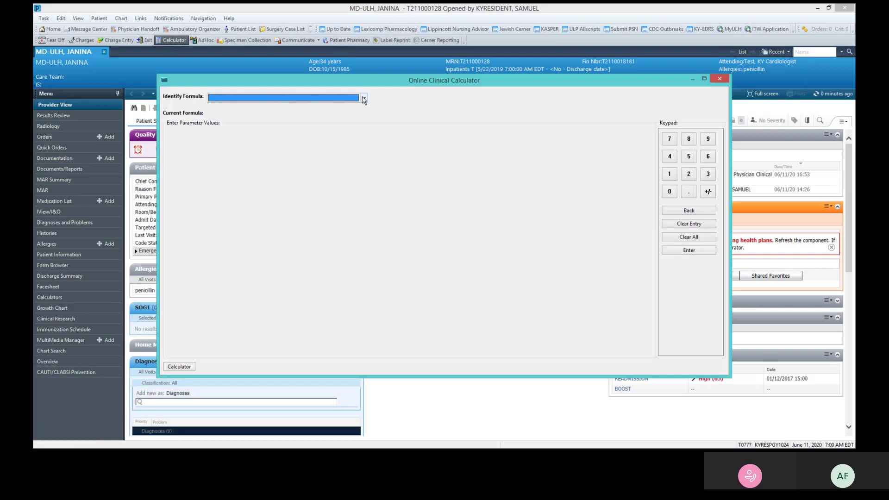
click(364, 99)
mouse_move(364, 116)
mouse_down()
mouse_move(372, 167)
mouse_move(369, 110)
mouse_up()
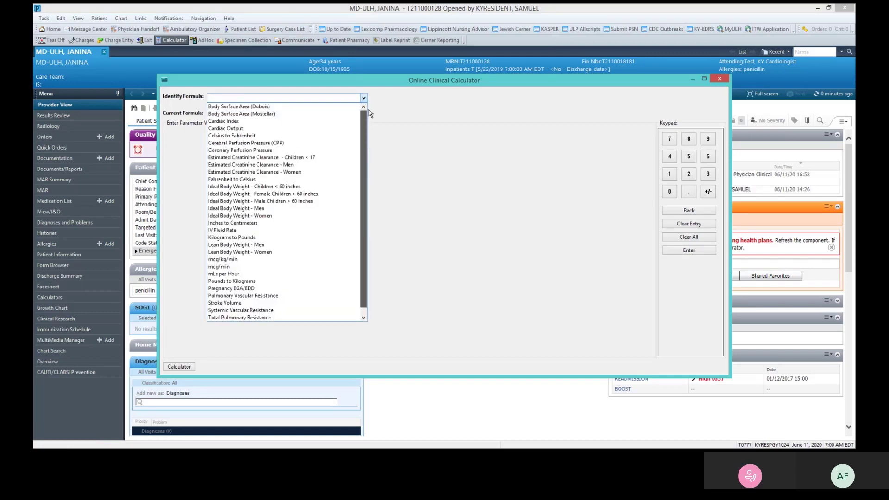
click(719, 80)
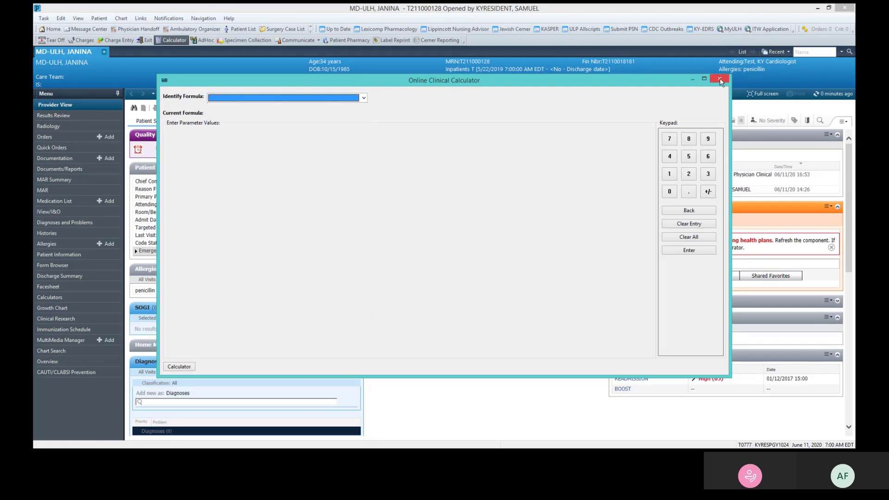
click(715, 79)
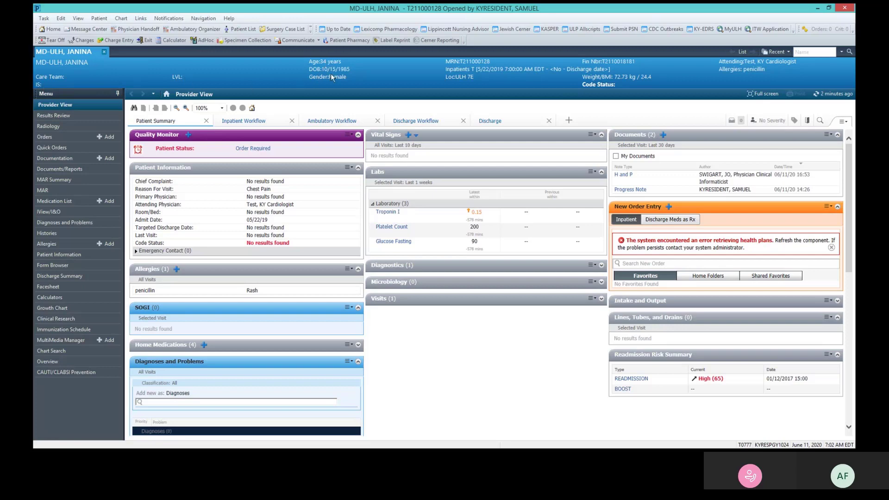
- View the patient's visit details from the location in the chart banner and close them unchanged
click(468, 78)
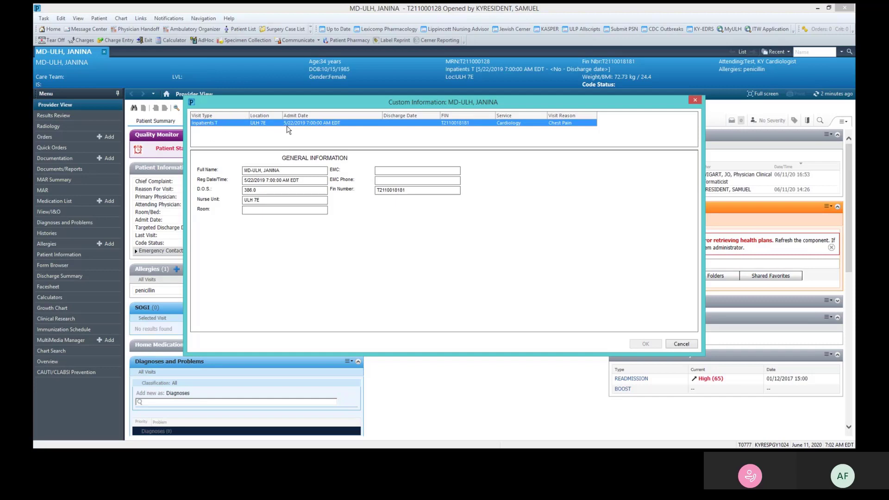
click(682, 344)
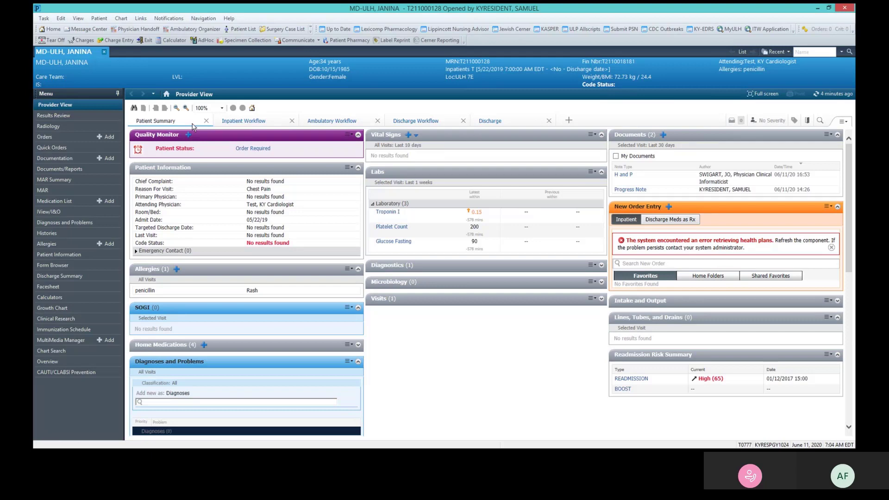
- Expand all components on the Patient Summary page and collapse them all to their headers
click(843, 123)
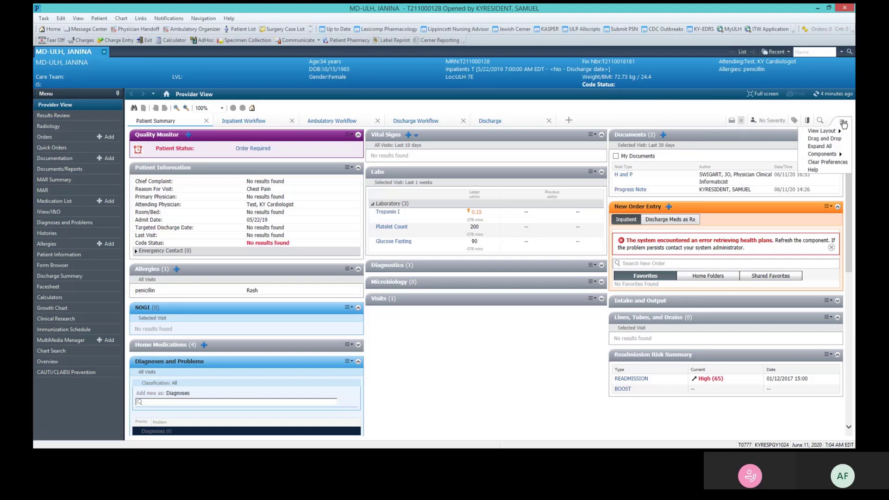
mouse_move(818, 133)
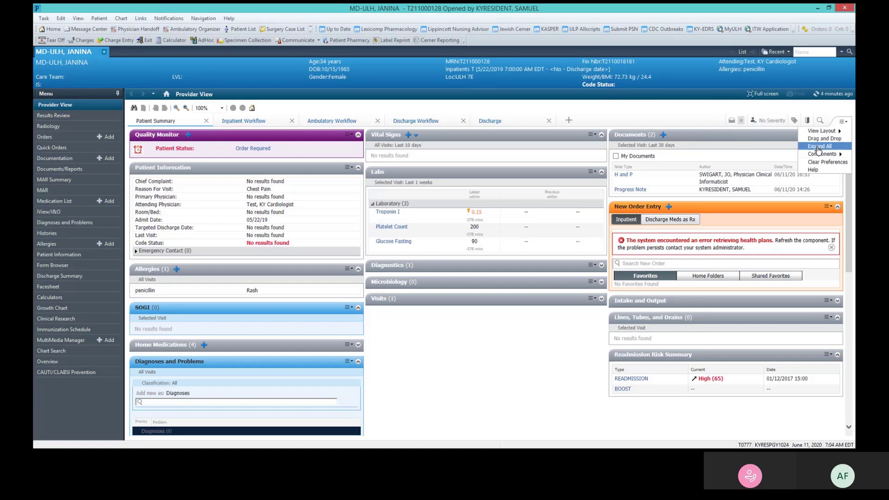
click(819, 146)
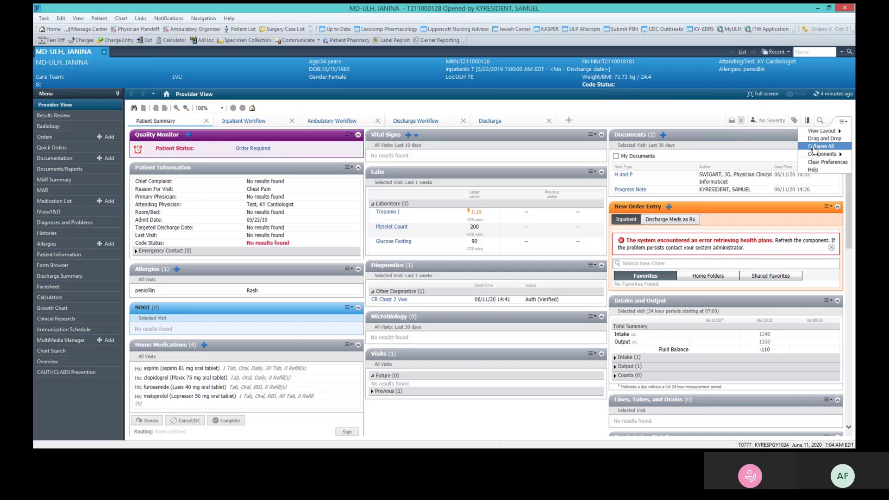
click(814, 147)
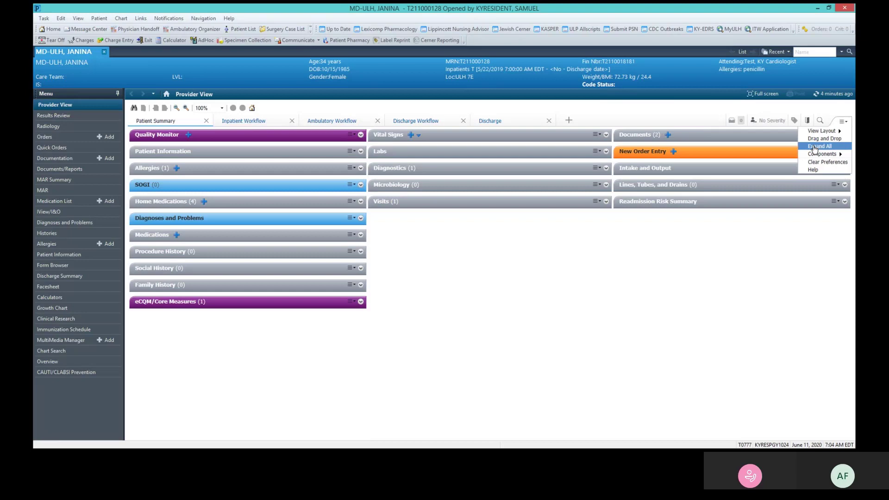
- Move the New Order Entry component to the top of the first Patient Summary column and expand all components
mouse_move(818, 157)
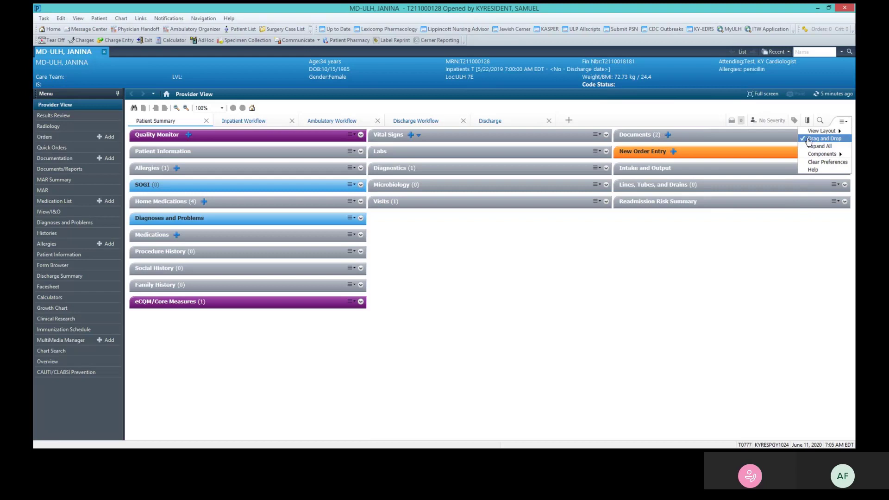
click(733, 153)
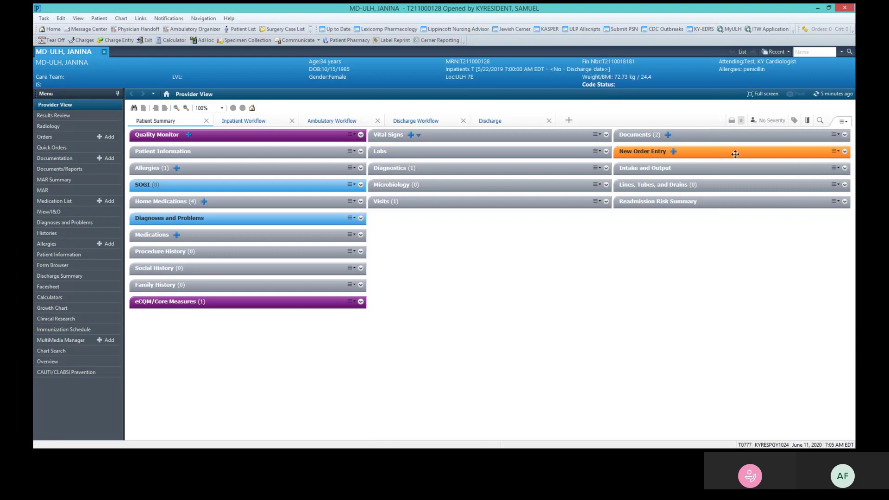
drag(735, 155, 250, 140)
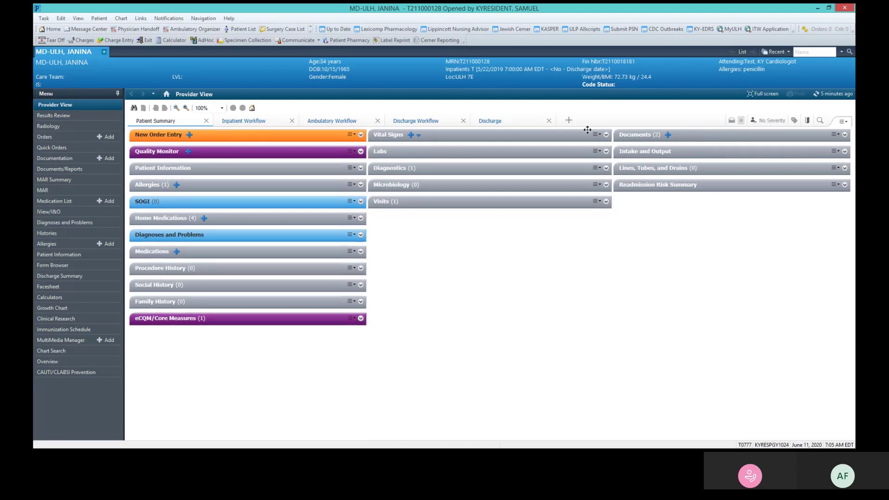
click(841, 124)
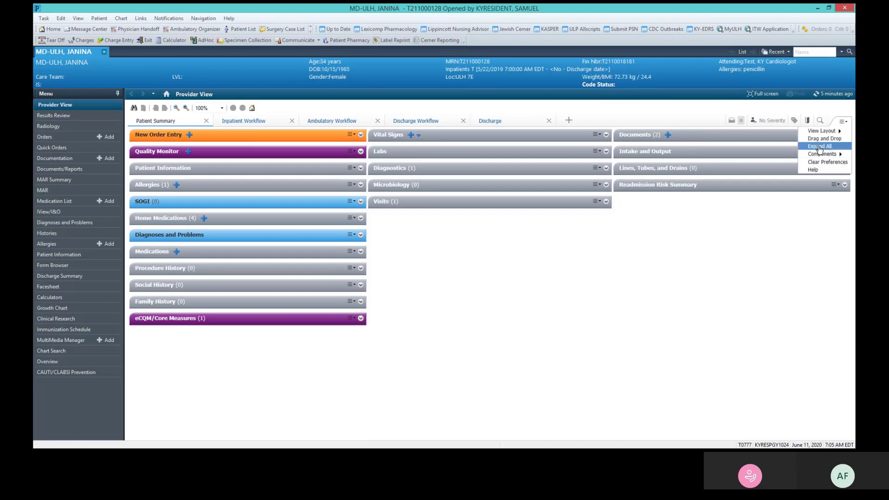
click(816, 147)
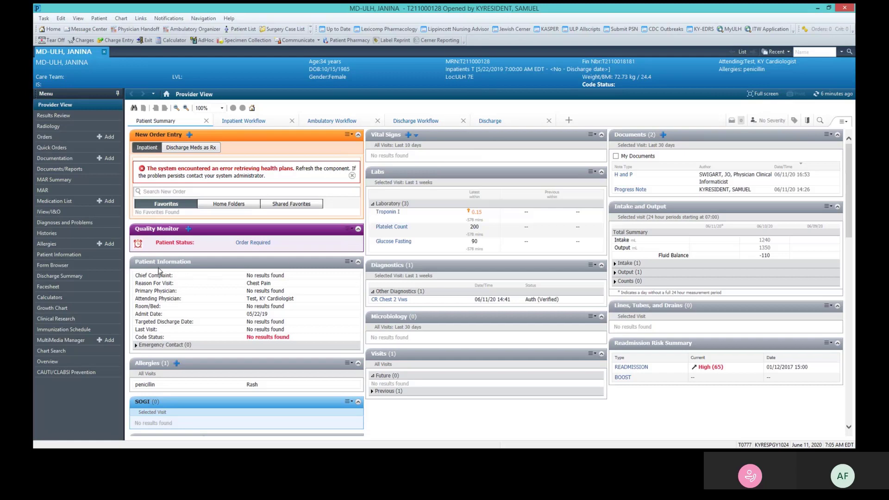
- Turn off Default Expanded for the Patient Information component and set the Vital Signs color theme to green
click(348, 264)
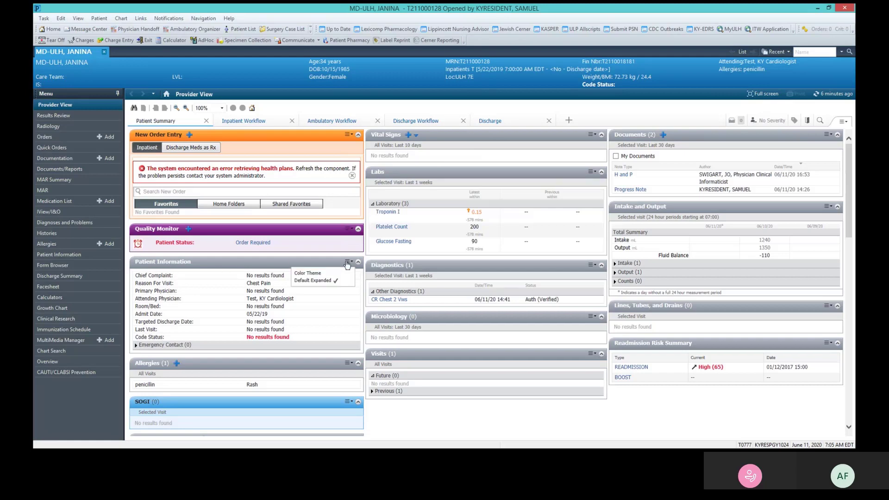
click(315, 280)
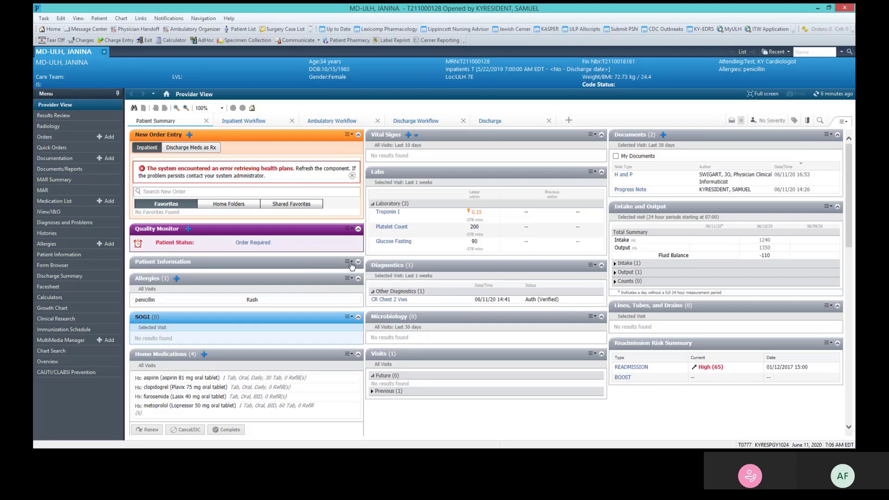
click(592, 137)
mouse_move(553, 146)
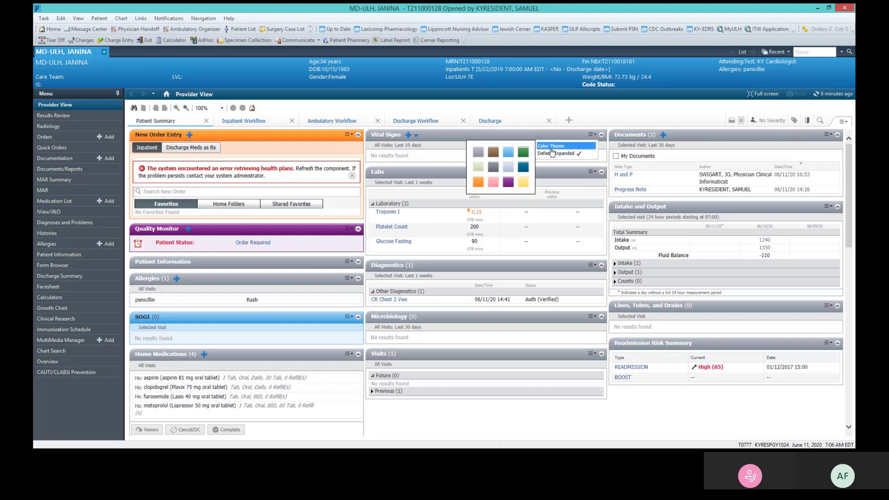
click(525, 152)
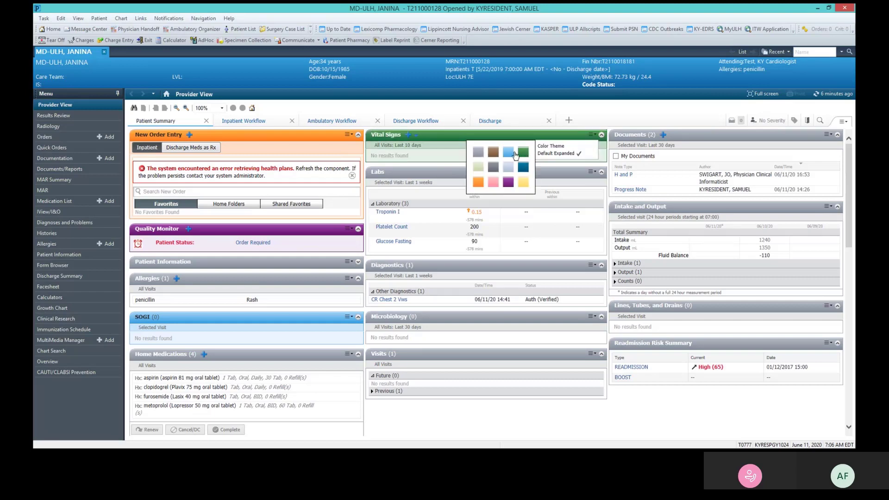
click(445, 137)
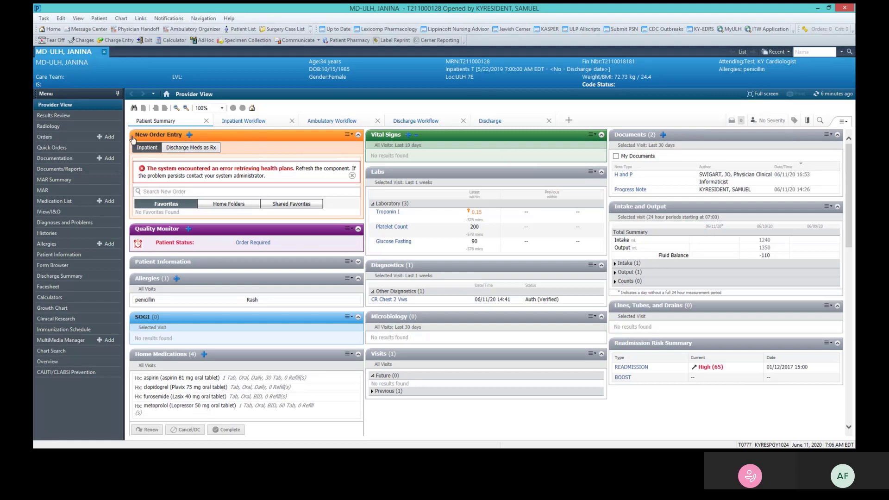
- Look up a physician's shared order favorites in New Order Entry, view the My Plan Favorites folder, and return to the favorites list
click(293, 208)
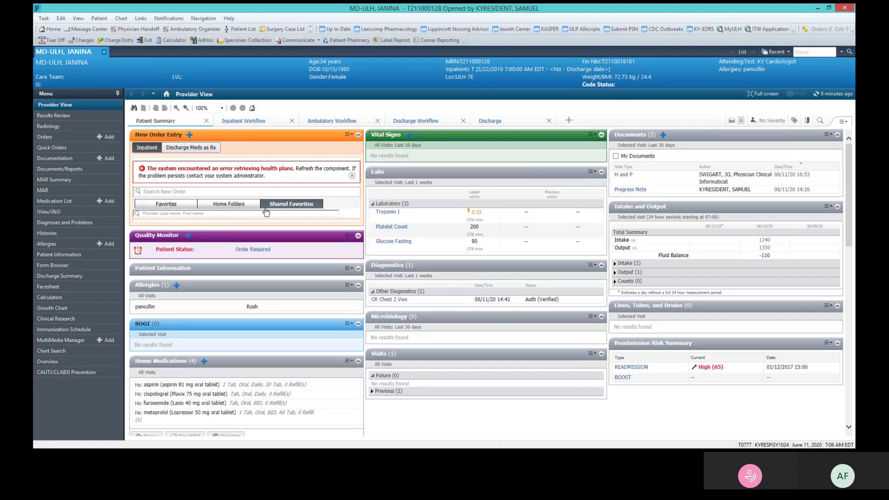
click(180, 215)
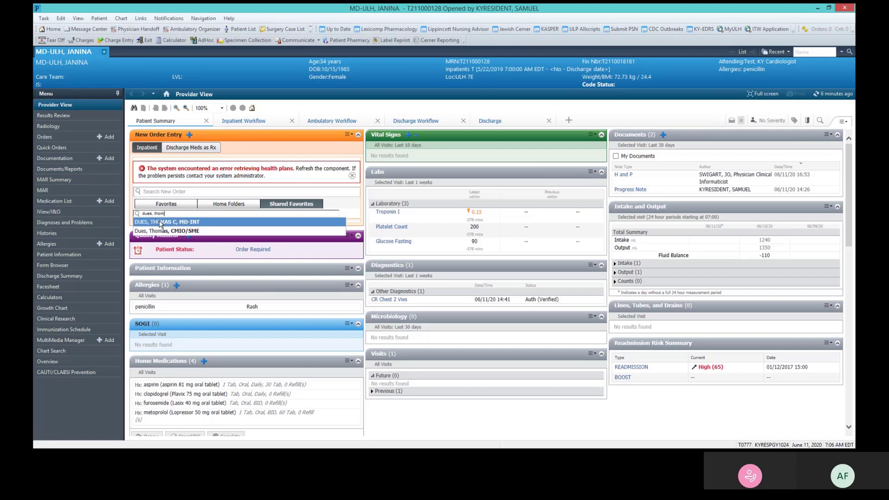
click(161, 223)
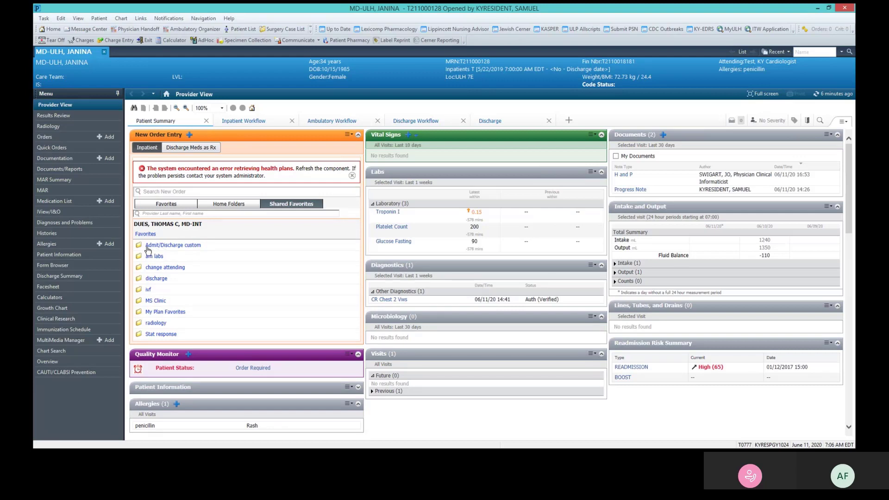
click(154, 313)
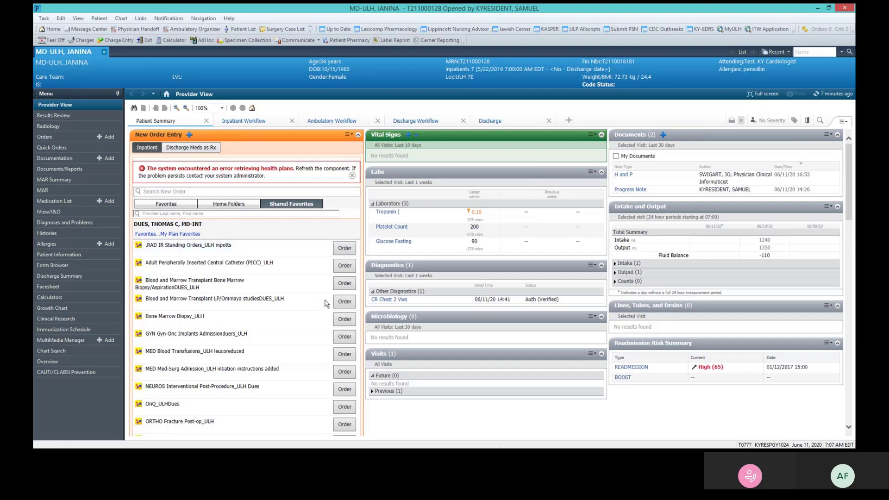
click(153, 235)
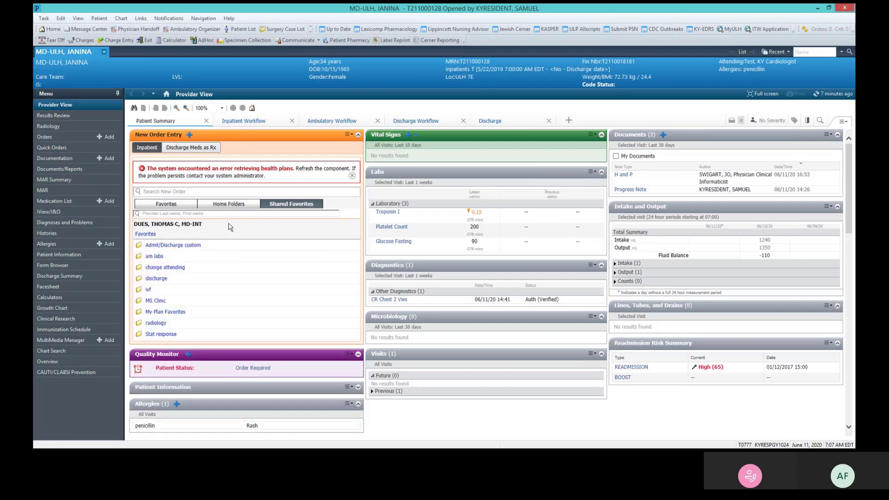
- Move Home Medications to the top of the Inpatient Workflow component list and look over the rest of the list
click(245, 126)
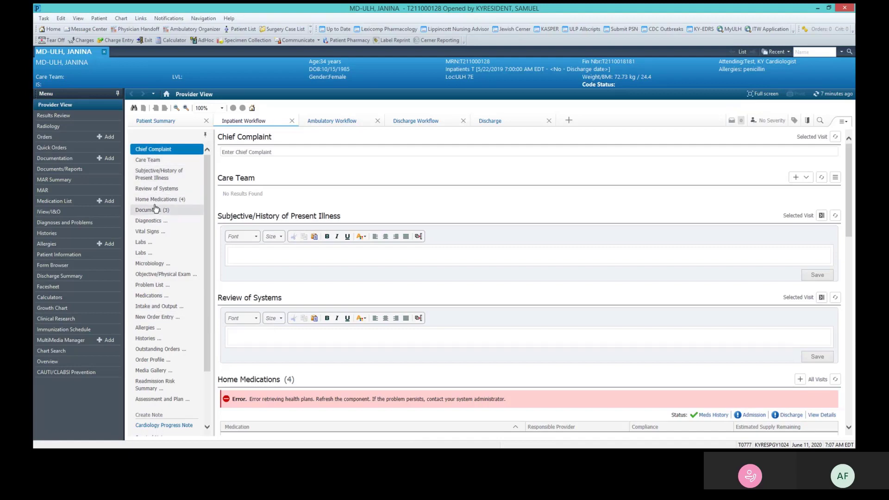
drag(157, 200, 159, 149)
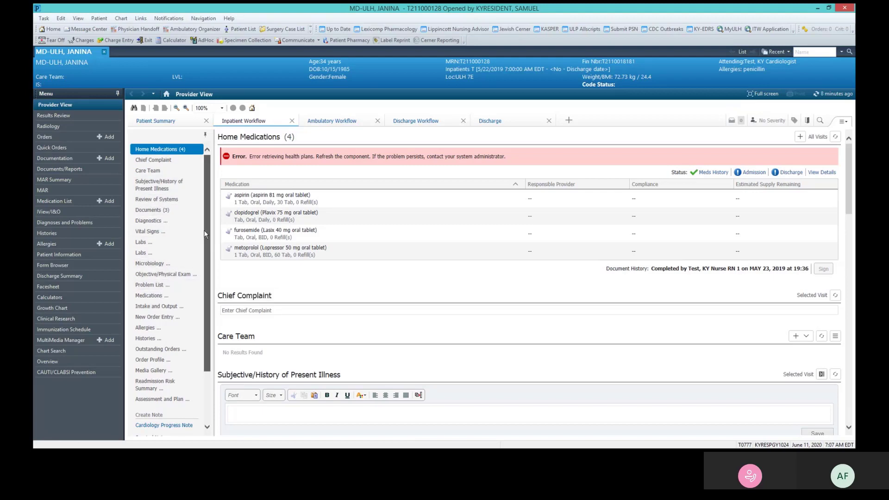
drag(207, 233, 210, 284)
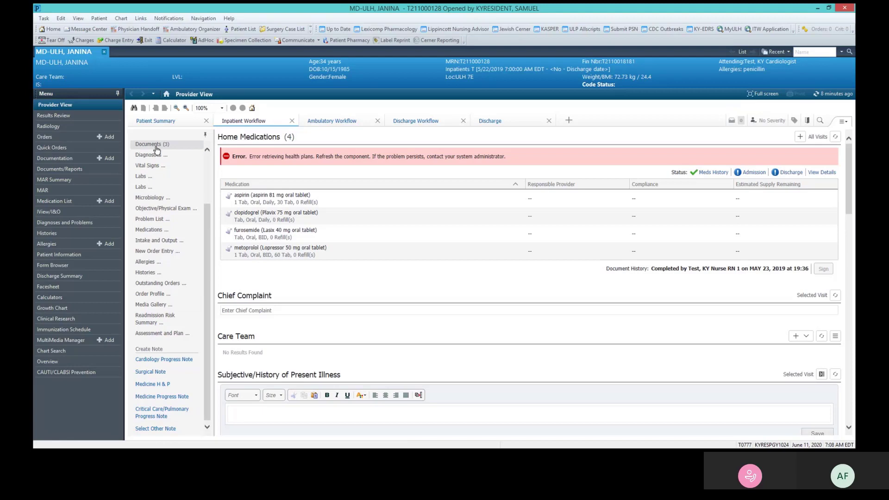
drag(207, 213, 215, 155)
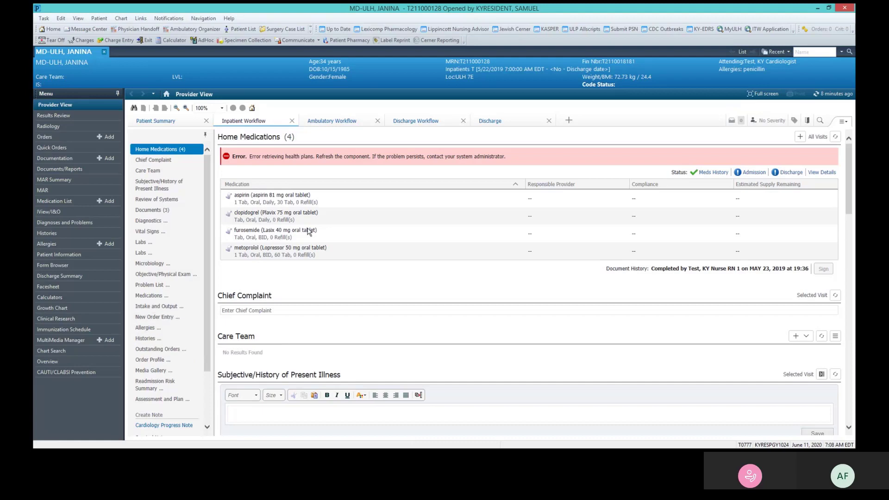
- Review the components that can be shown in the Inpatient Workflow, leaving the selection unchanged
click(841, 123)
mouse_move(840, 129)
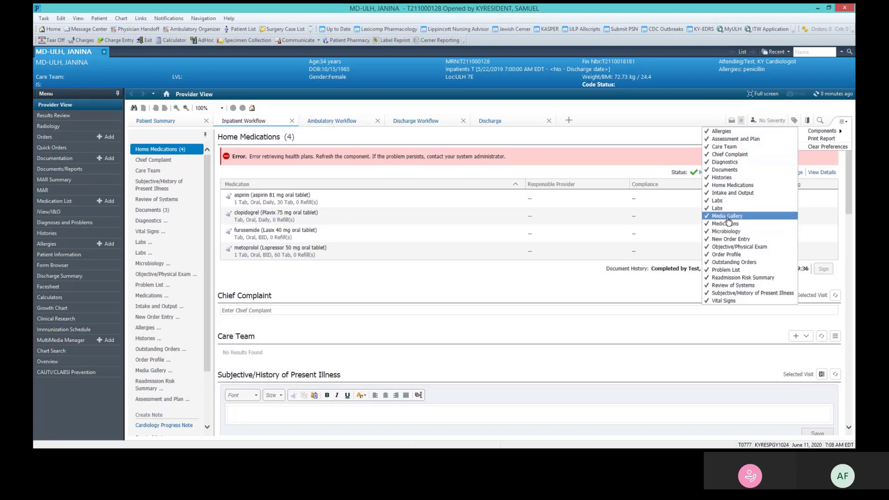
click(672, 119)
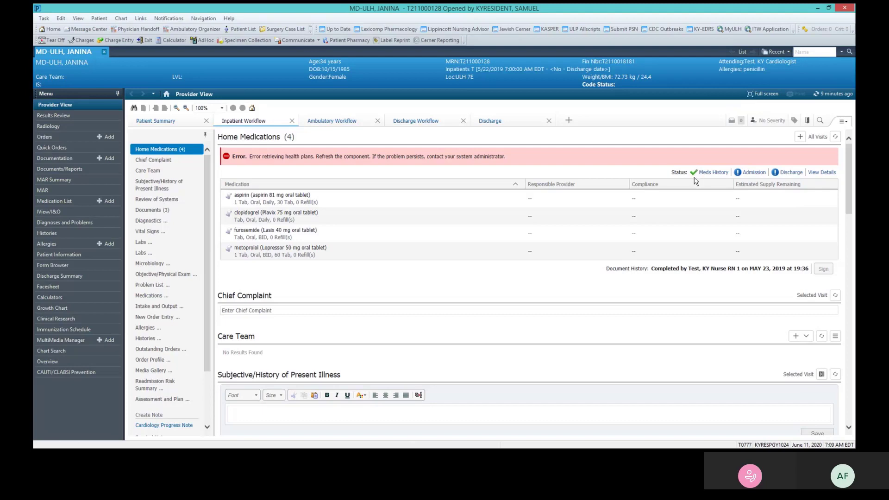
- In the Admission reconciliation of home medications, continue aspirin 81 mg as an inpatient order and do not continue metoprolol 50 mg
mouse_move(749, 177)
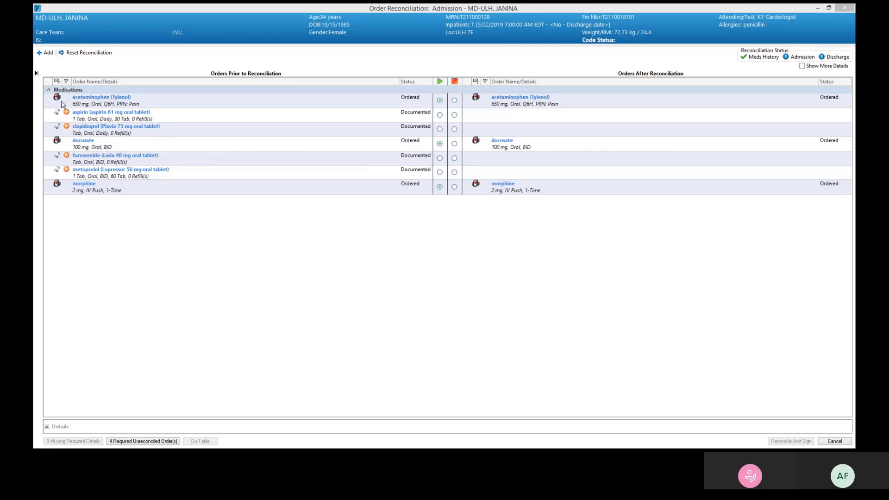
mouse_move(57, 102)
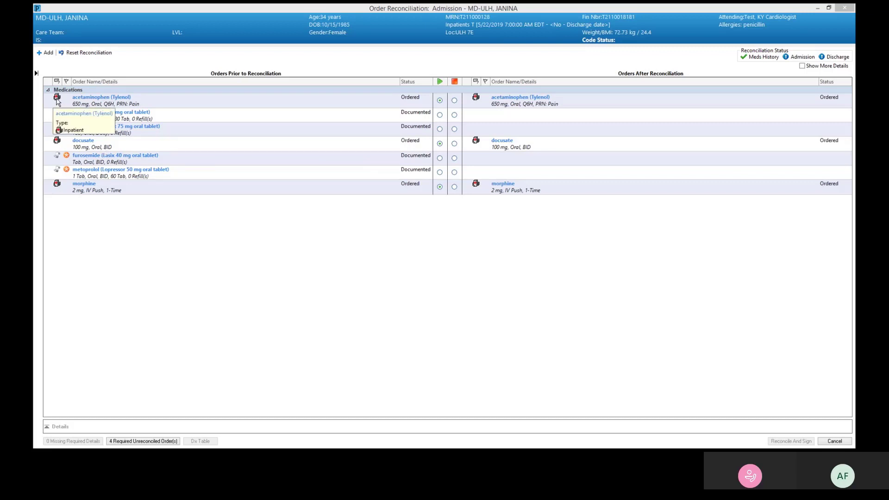
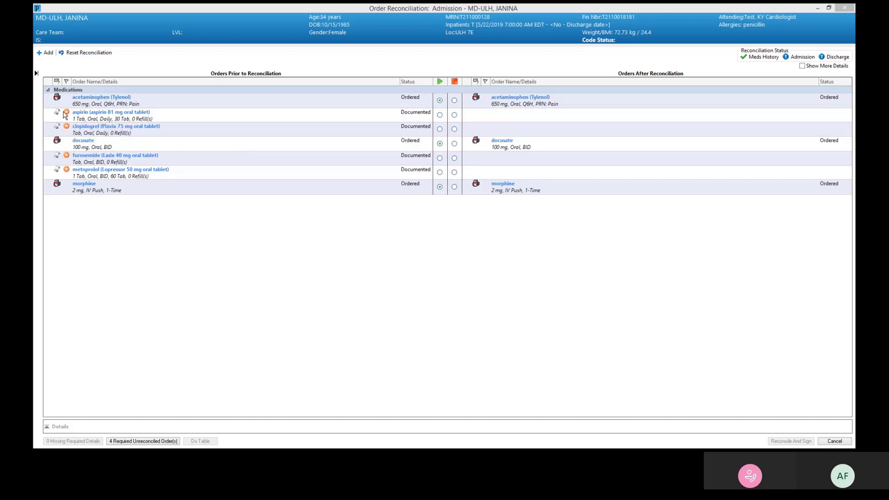
mouse_move(67, 115)
click(440, 115)
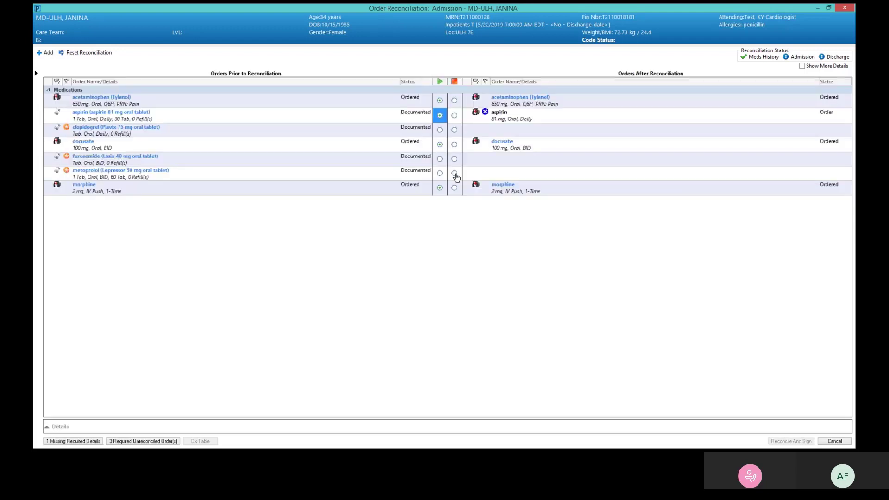
click(455, 174)
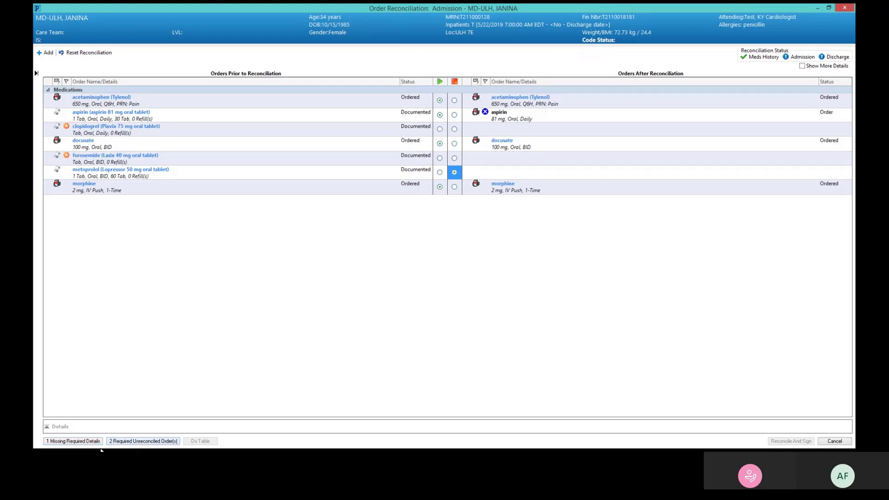
- Complete the aspirin order's missing required detail by selecting the second matching test hospitalist as Supervising Physician
click(84, 443)
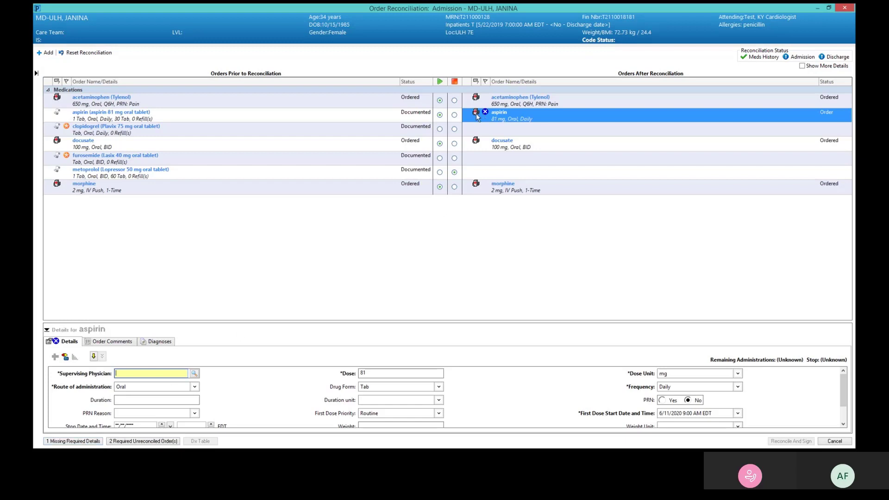
mouse_move(484, 116)
text(test, hospitalist)
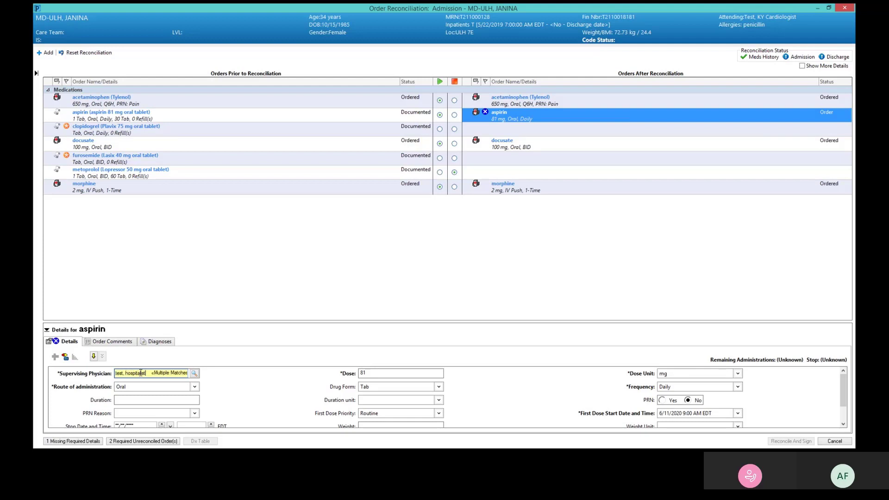
click(192, 373)
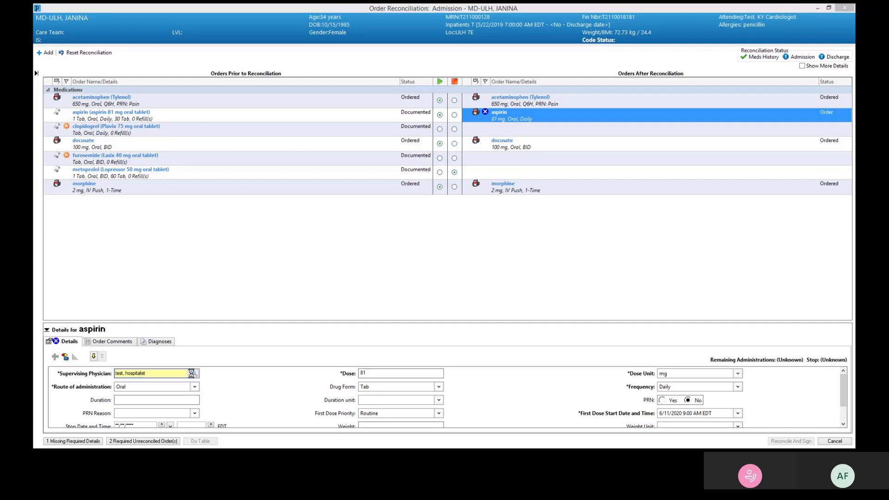
click(359, 258)
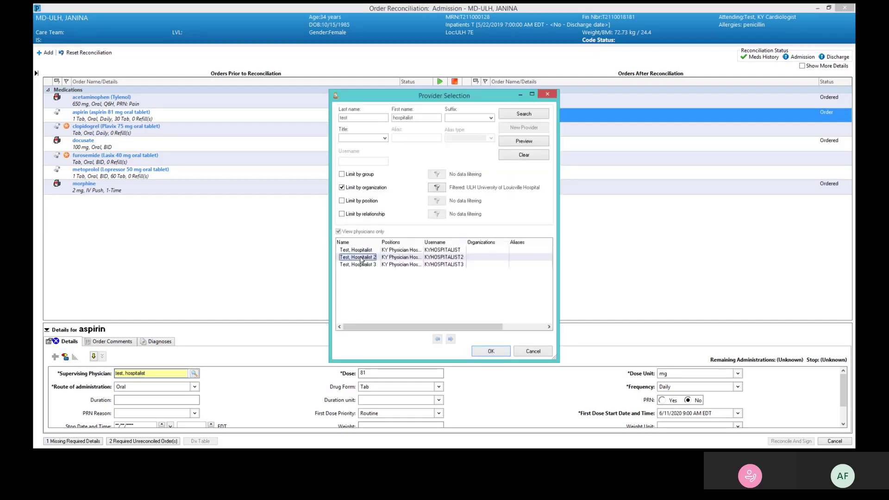
click(491, 352)
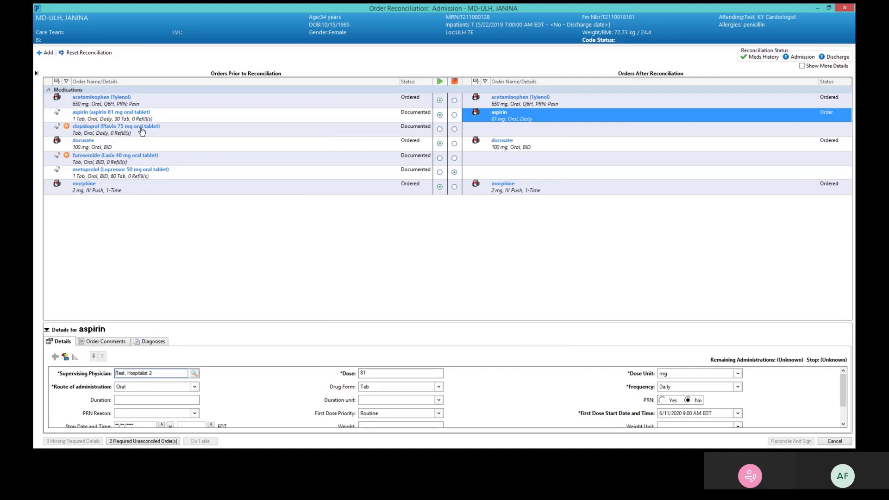
- Mark clopidogrel (Plavix 75 mg) as not continued on admission and go to the remaining unreconciled order
click(455, 129)
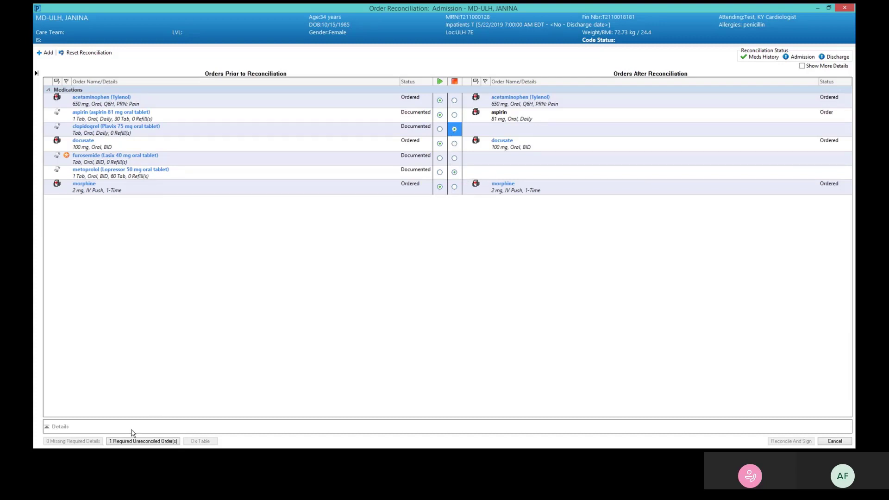
click(160, 445)
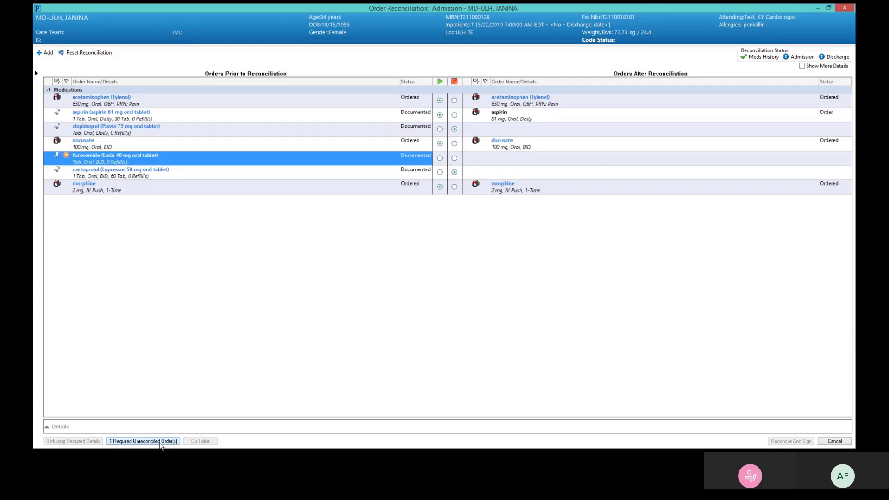
click(439, 158)
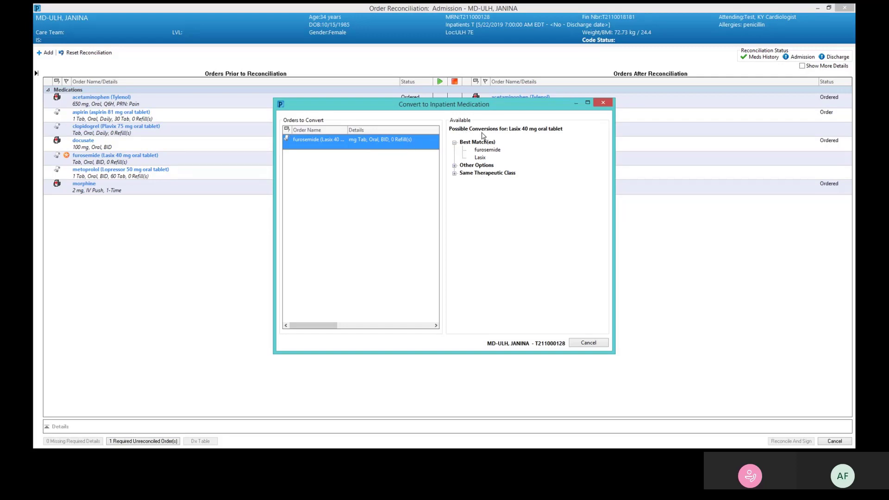
click(486, 151)
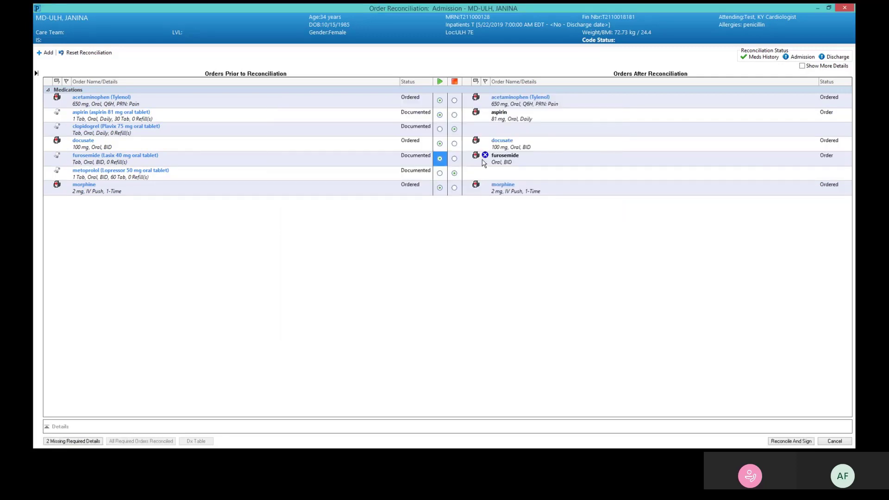
click(484, 161)
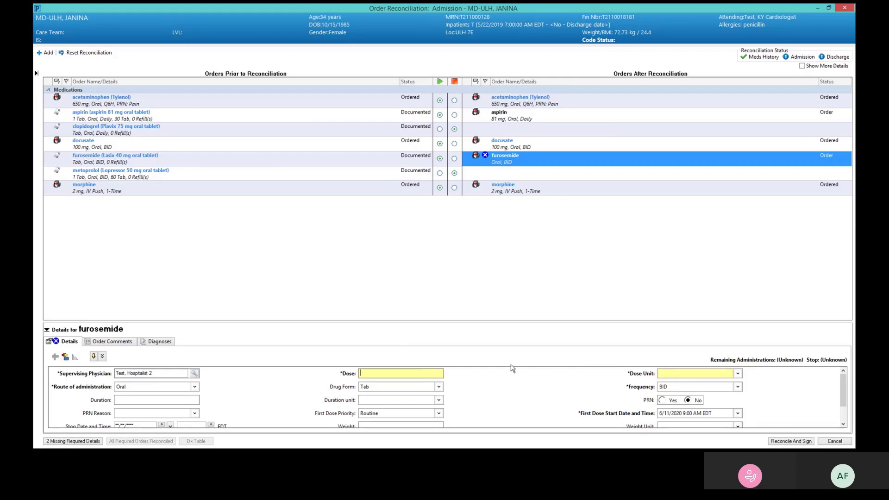
- Mark furosemide (Lasix 40 mg) as not continued, and sign the admission reconciliation without adding VTE Advisor orders
click(455, 158)
click(788, 440)
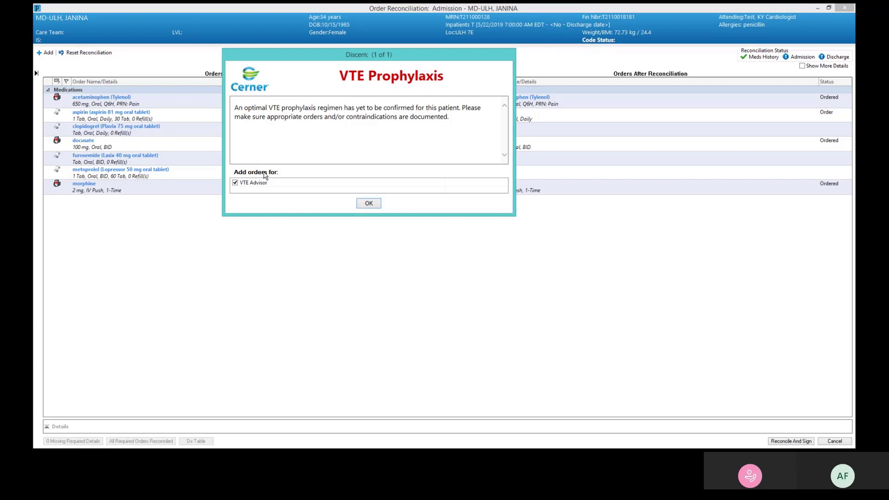
click(235, 184)
click(374, 204)
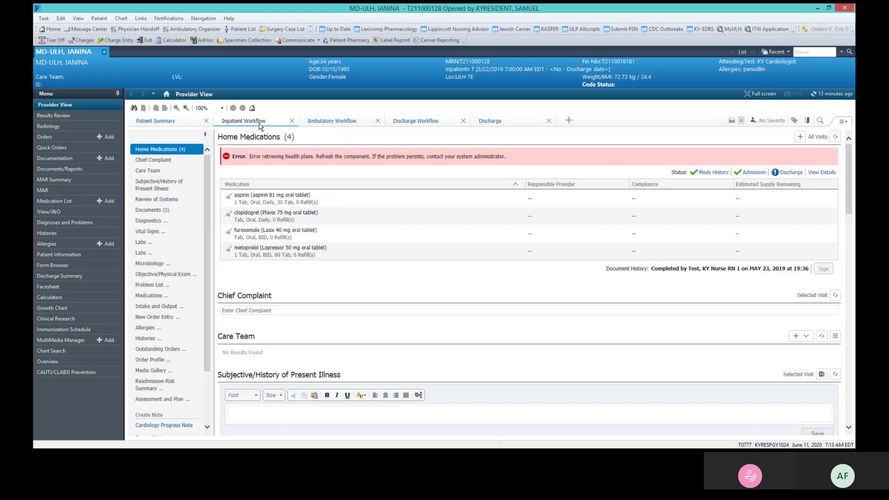
- Enter "Chest pain" as the Chief Complaint in the Inpatient Workflow and sign it
click(160, 162)
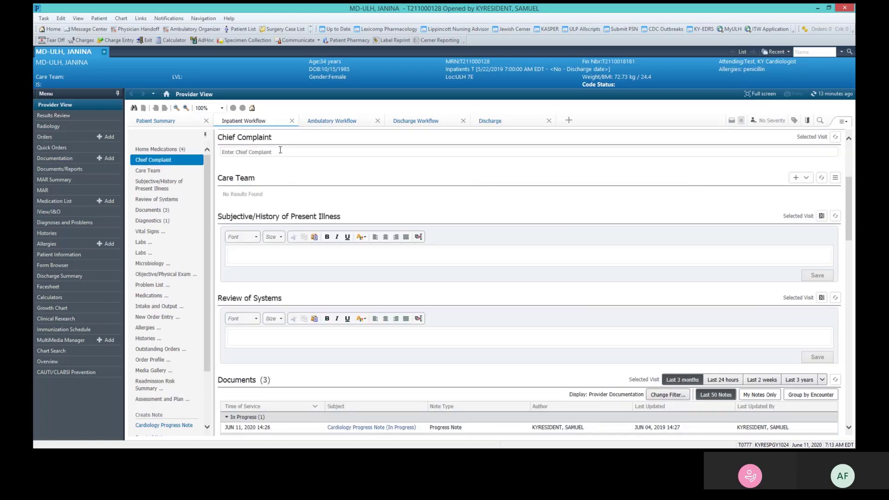
click(281, 150)
text(Chest)
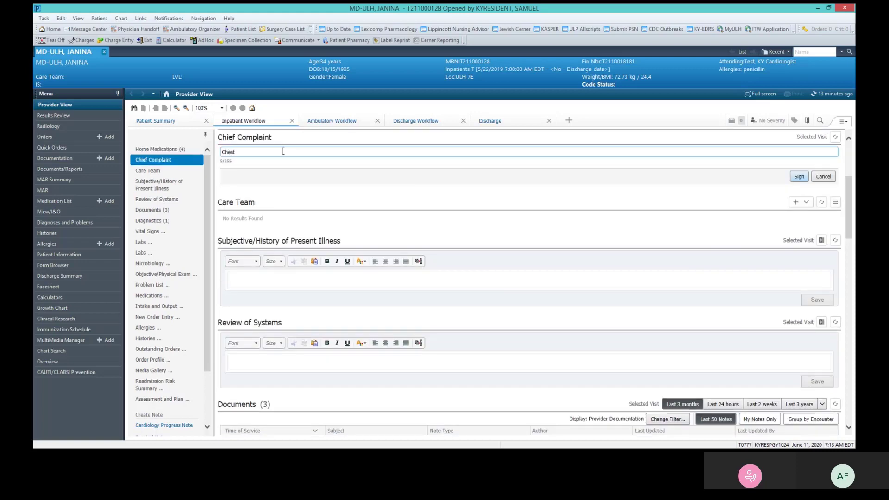
text( pain)
click(800, 179)
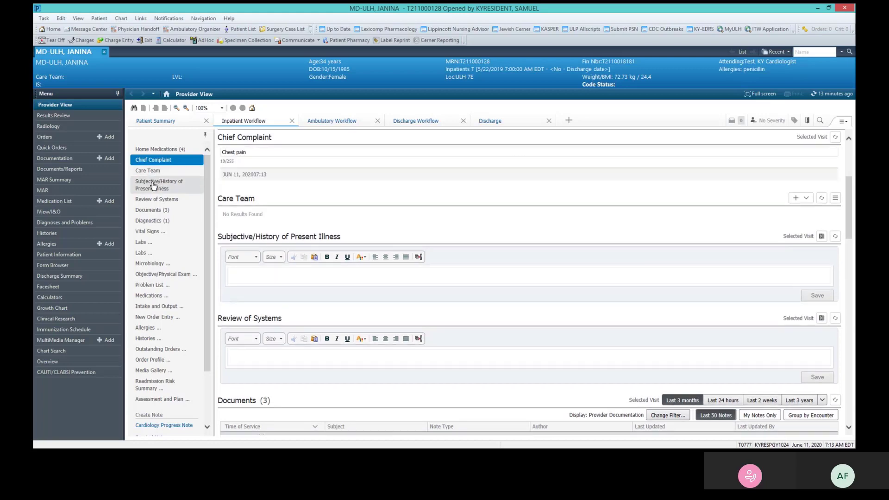
- Document "Pt. complaining of chest pain" in Subjective/History of Present Illness and save it
click(153, 185)
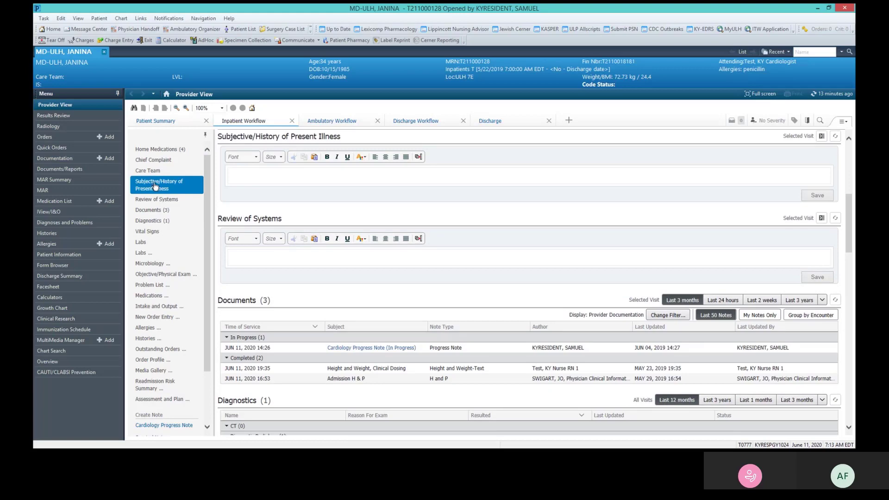
click(252, 176)
text(Pt)
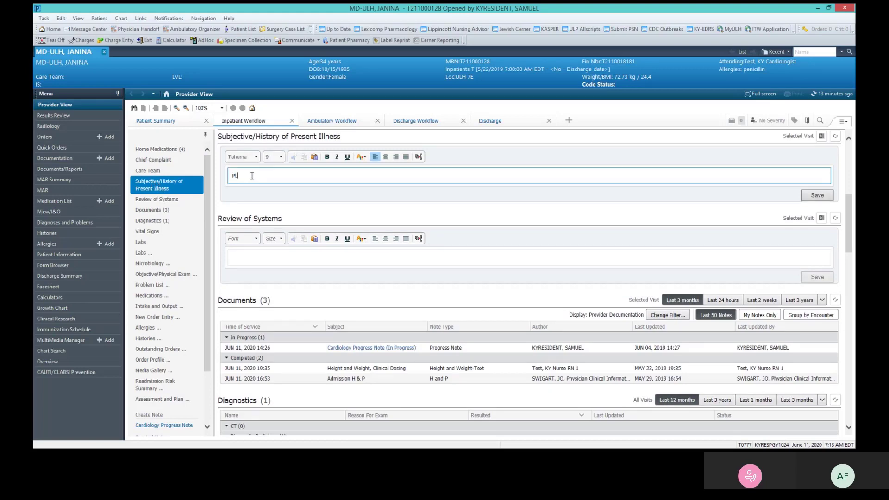
text(. complaining of chest pain)
click(814, 198)
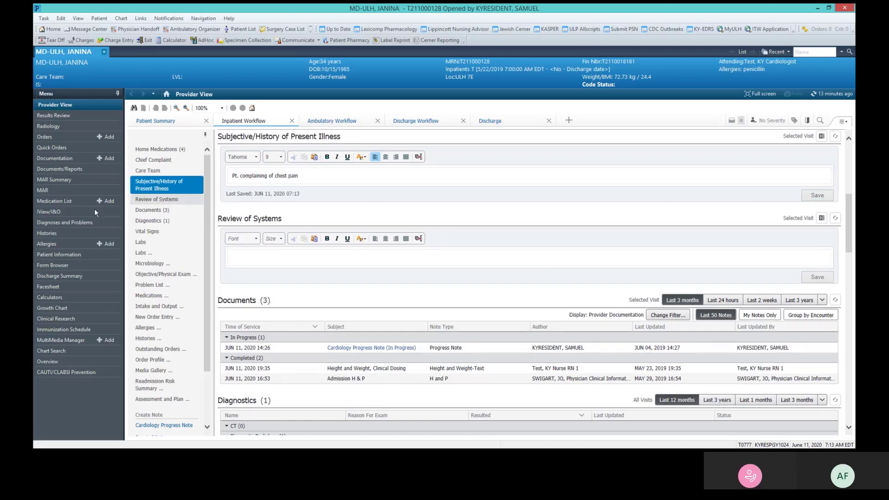
- Fill the Review of Systems with the .rosComplete auto-text
click(144, 202)
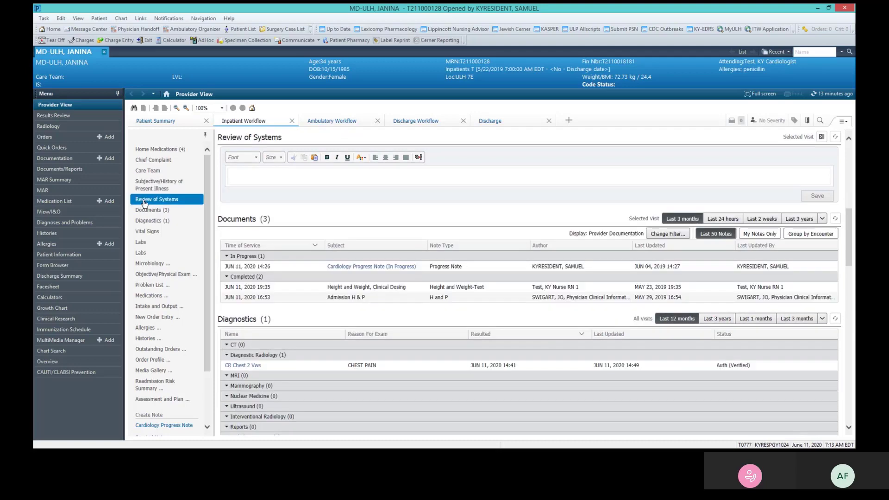
click(239, 171)
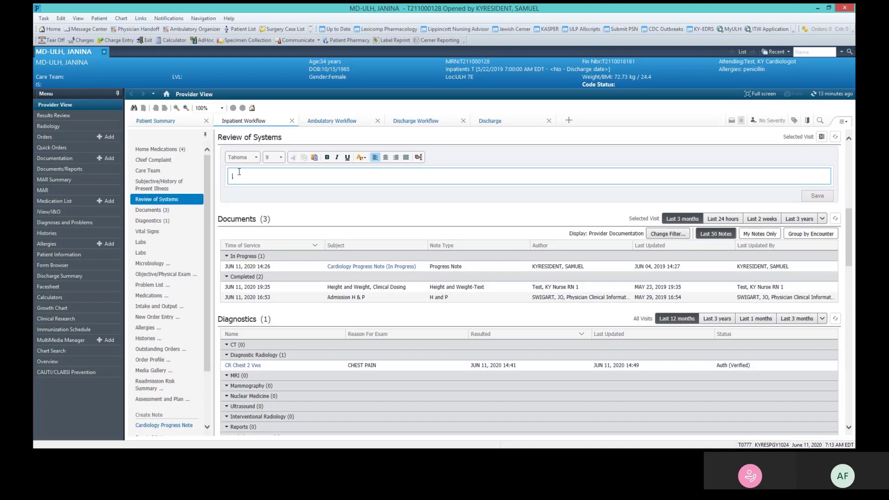
text(.)
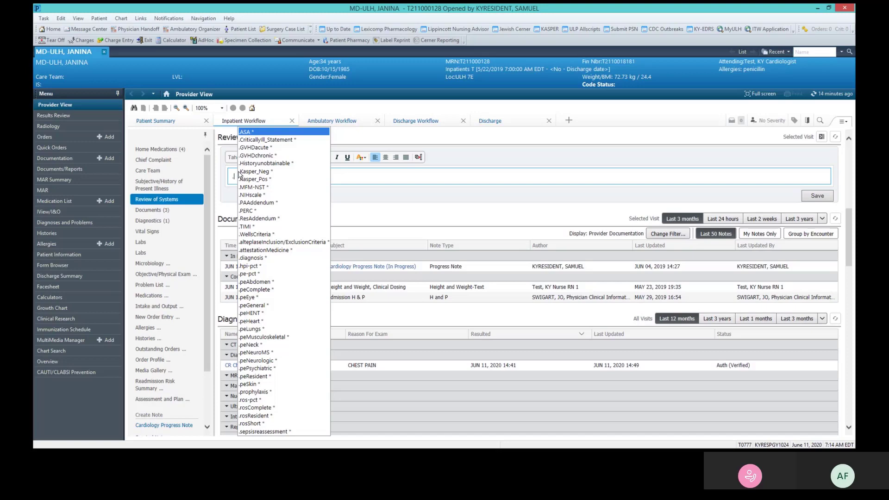
click(256, 409)
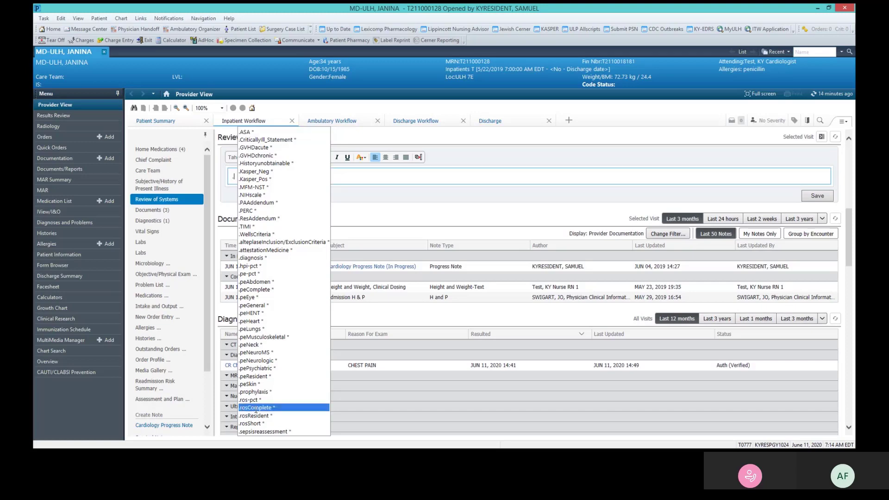
click(256, 409)
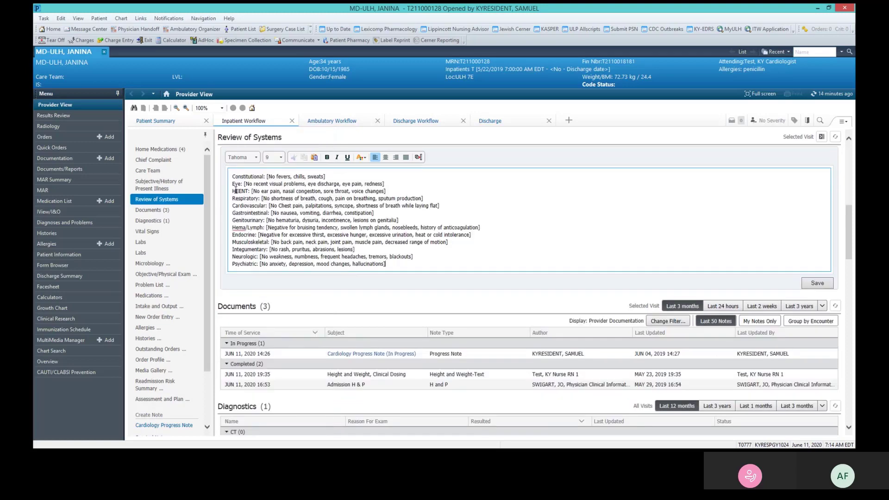
- Remove the word "No" before "Chest pain" in the Cardiovascular line of the Review of Systems
click(278, 177)
click(294, 176)
click(281, 207)
key(BackSpace)
key(BackSpace)
key(BackSpace)
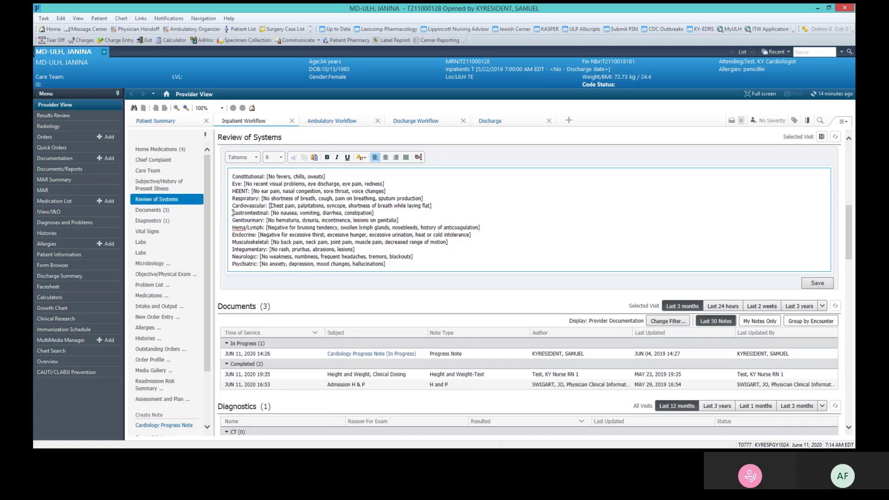
- Look at the in-progress Cardiology Progress Note from Documents, return to Provider View, and review the Diagnostics section
click(156, 210)
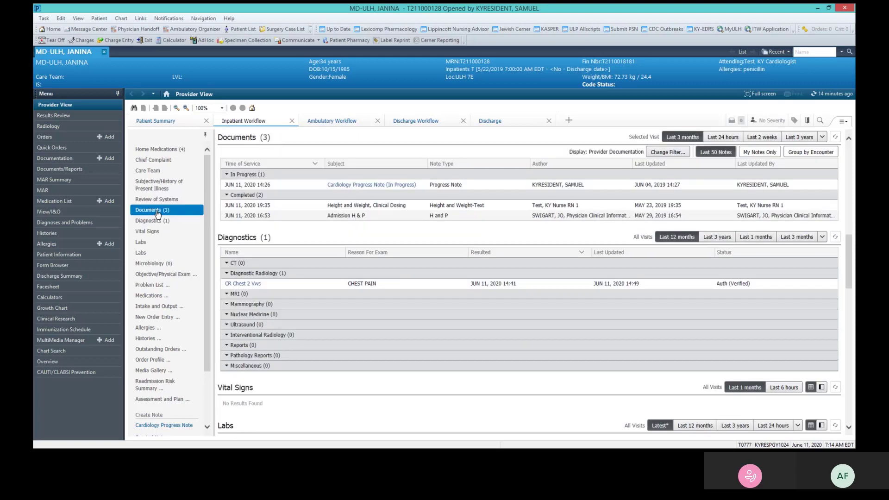
click(350, 187)
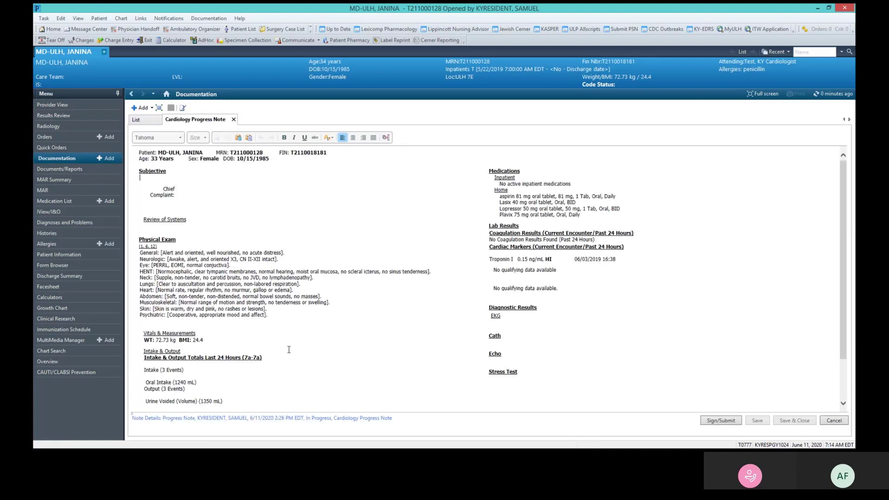
click(66, 107)
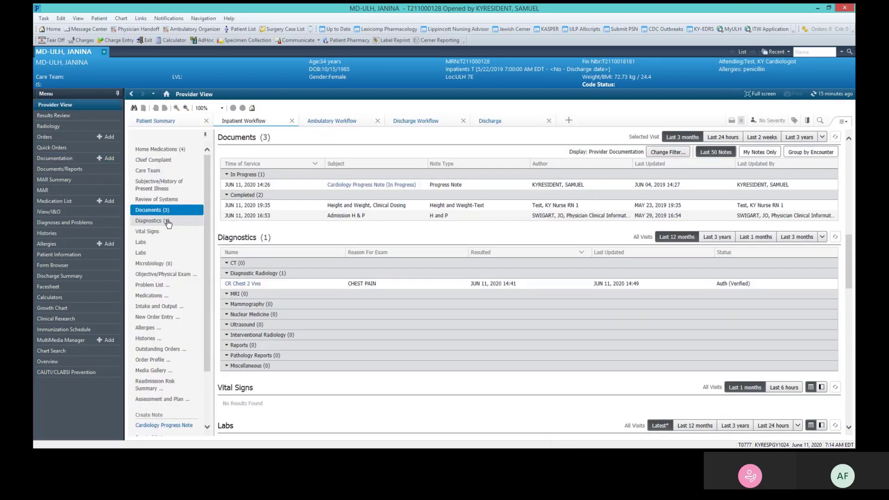
click(167, 222)
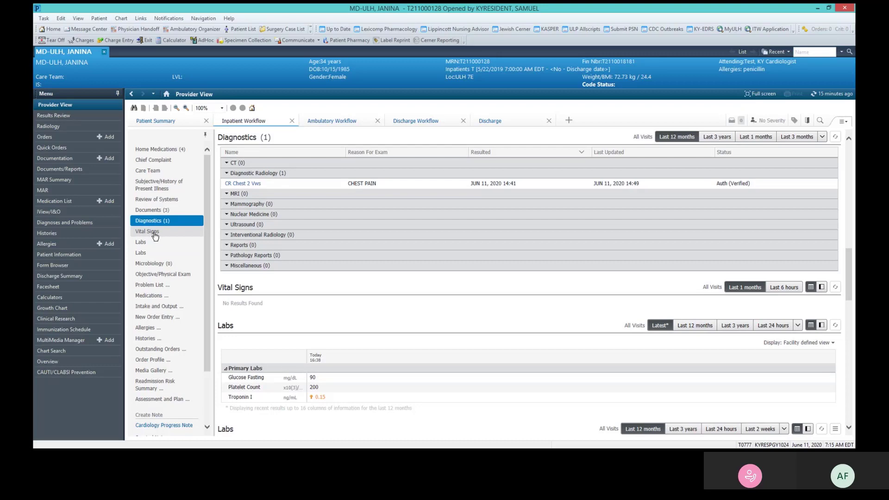
- Fill the Objective/Physical Exam with the .peComplete auto-text
click(159, 276)
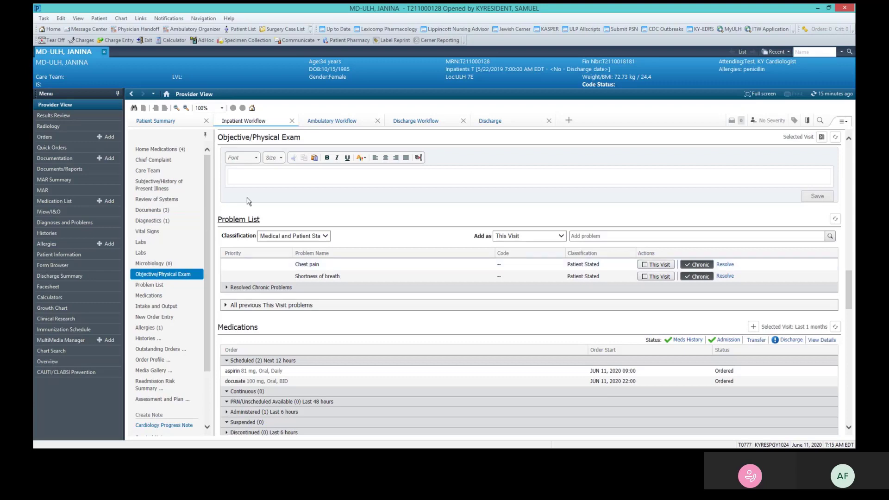
click(251, 178)
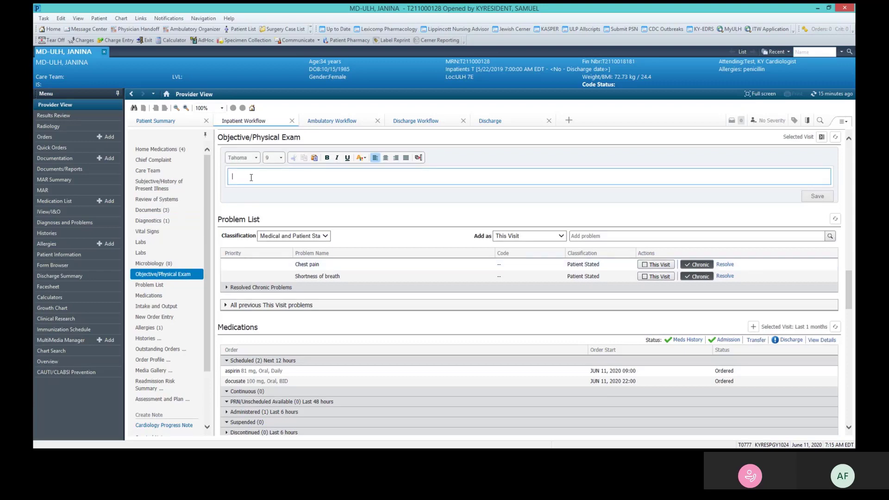
text(.)
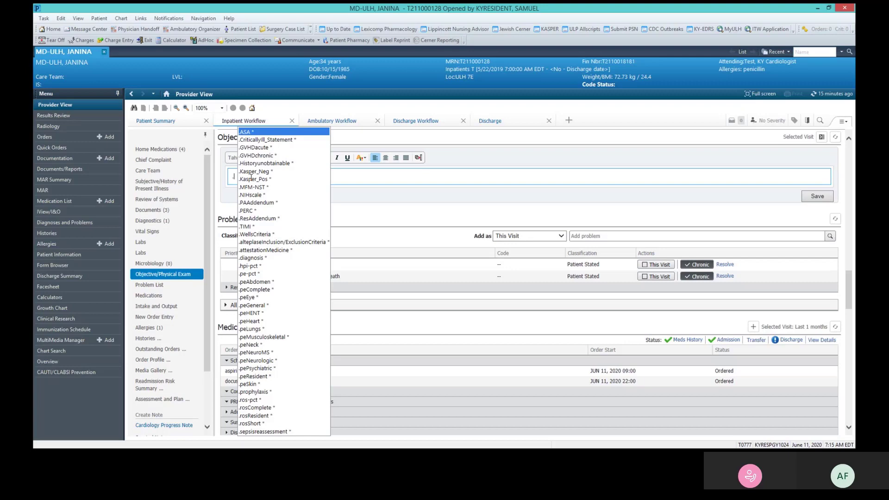
text(pe)
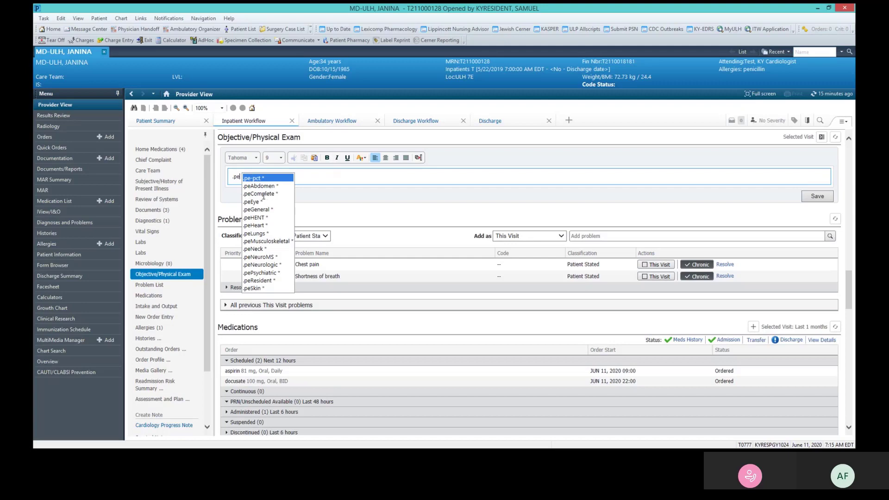
double_click(264, 196)
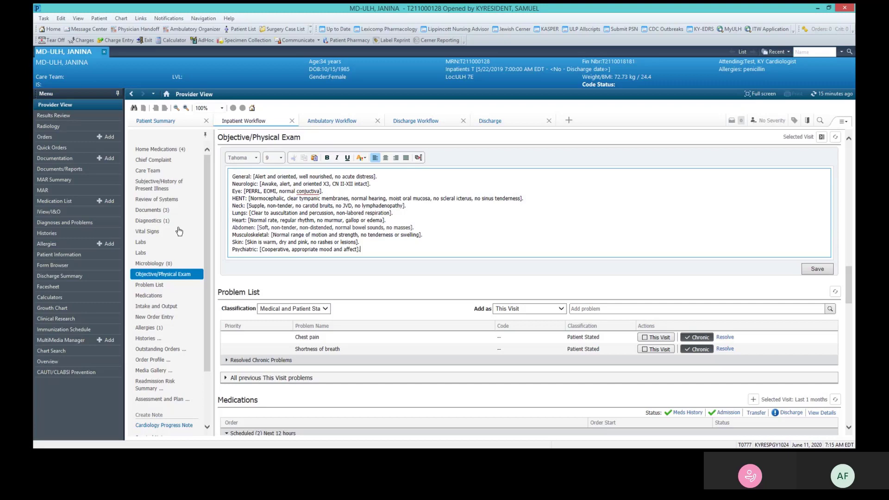
- Add acute chest pain to the Problem List as a This Visit problem and also mark it as Chronic
click(163, 286)
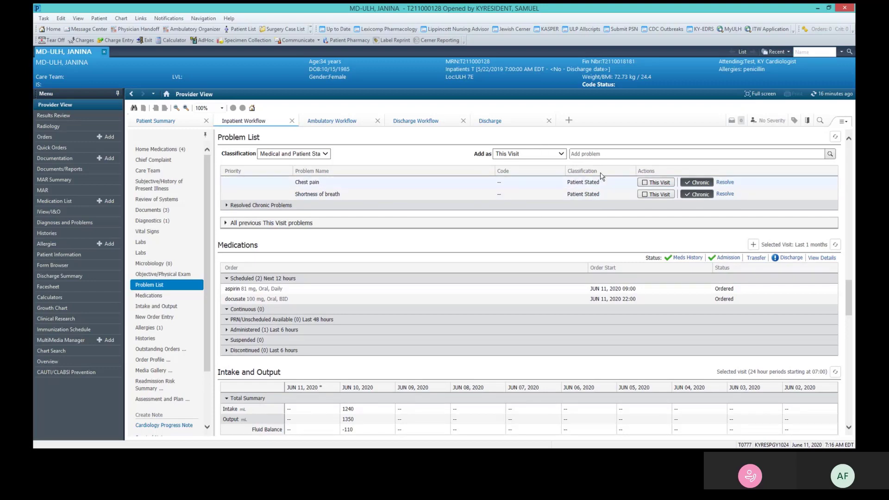
click(600, 155)
text(acute)
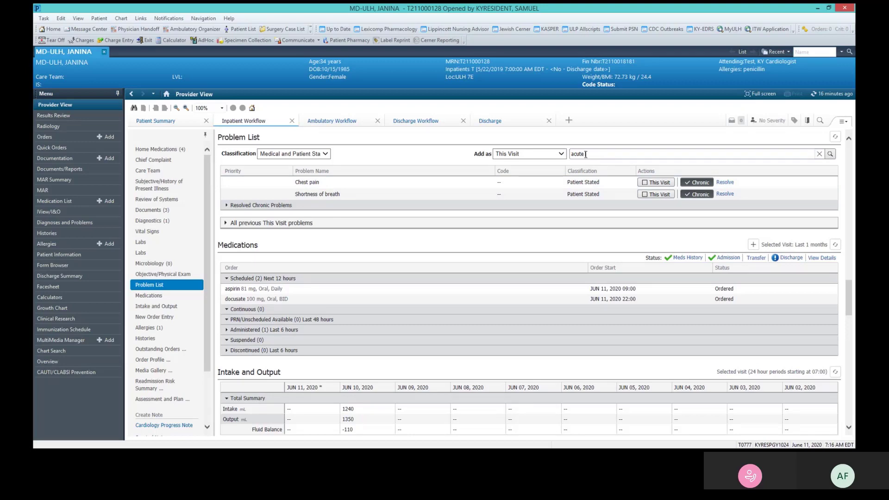
text( chest)
key(Return)
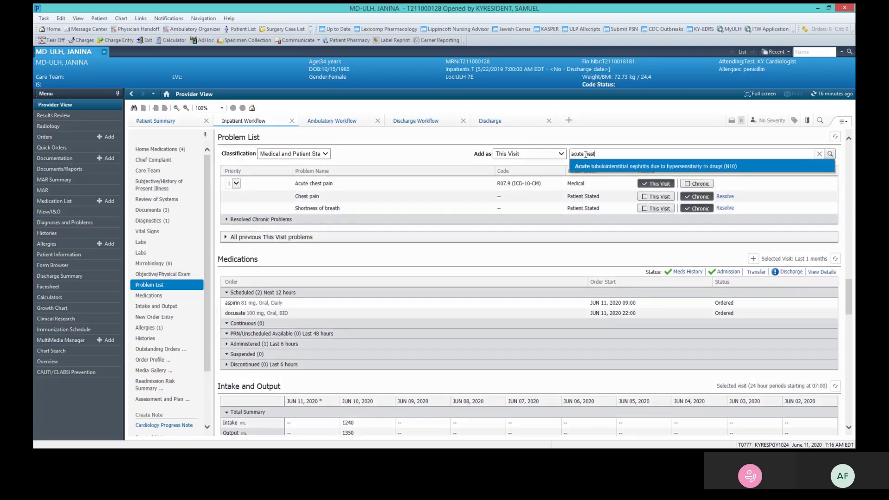
key(BackSpace)
key(BackSpace)
key(BackSpace)
key(BackSpace)
key(BackSpace)
key(BackSpace)
key(BackSpace)
key(BackSpace)
key(BackSpace)
key(BackSpace)
key(BackSpace)
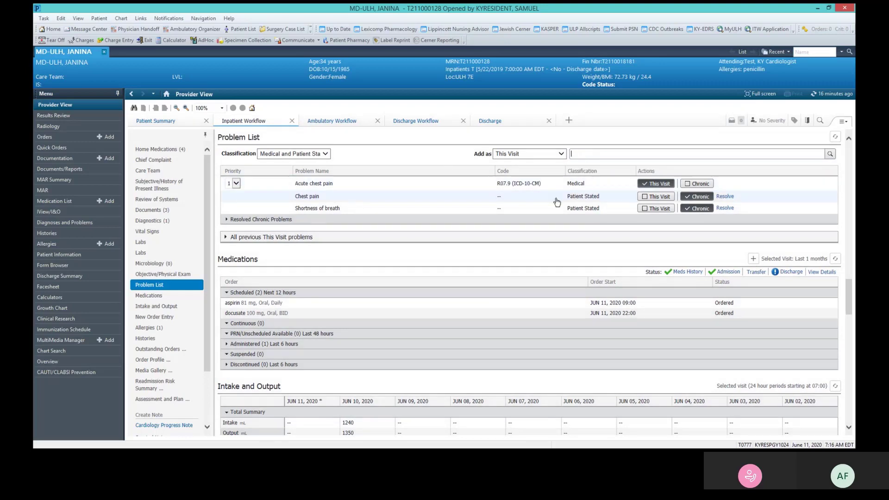
click(688, 185)
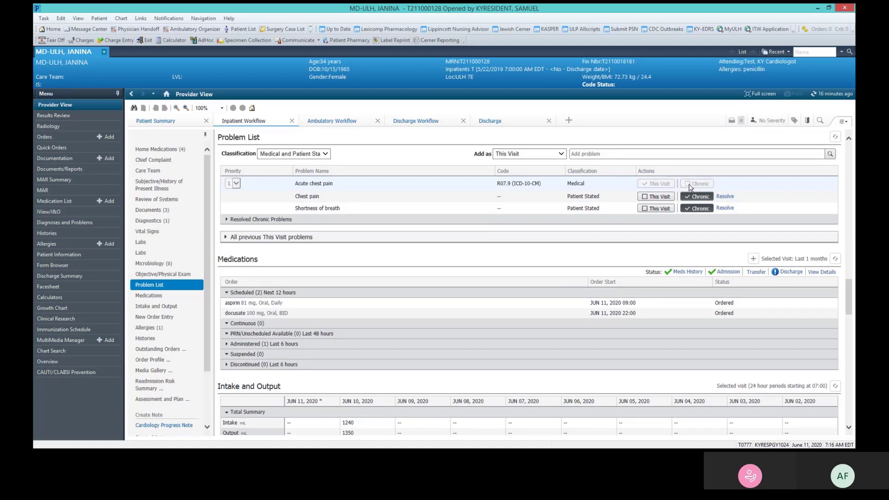
click(690, 186)
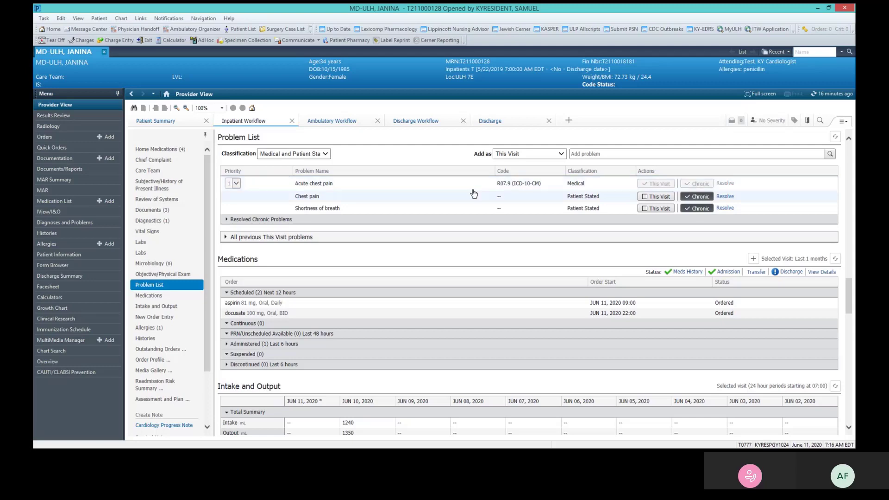
- Review the Intake and Output section of the Inpatient Workflow
click(165, 307)
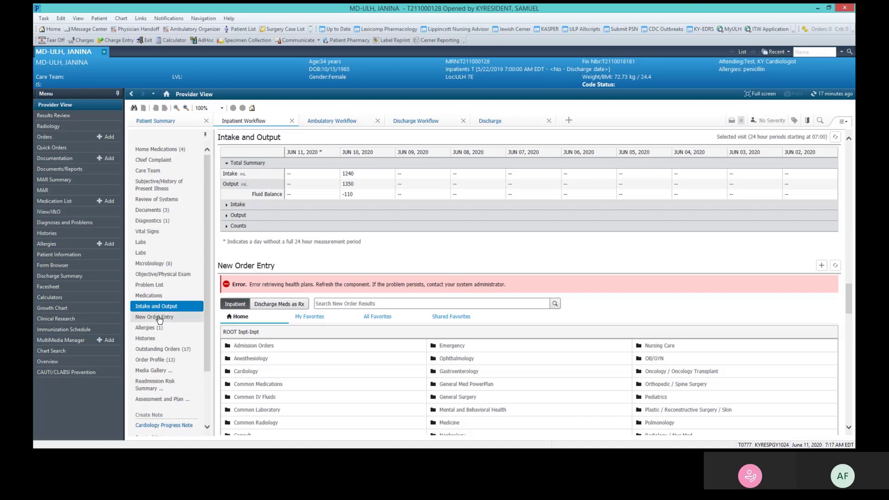
- Review New Order Entry, checking My Favorites and returning to the Home order folders
click(160, 319)
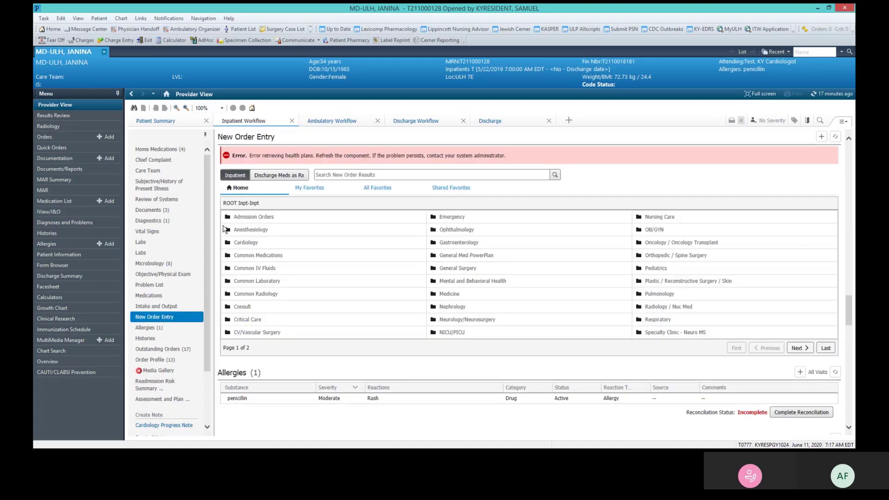
click(300, 190)
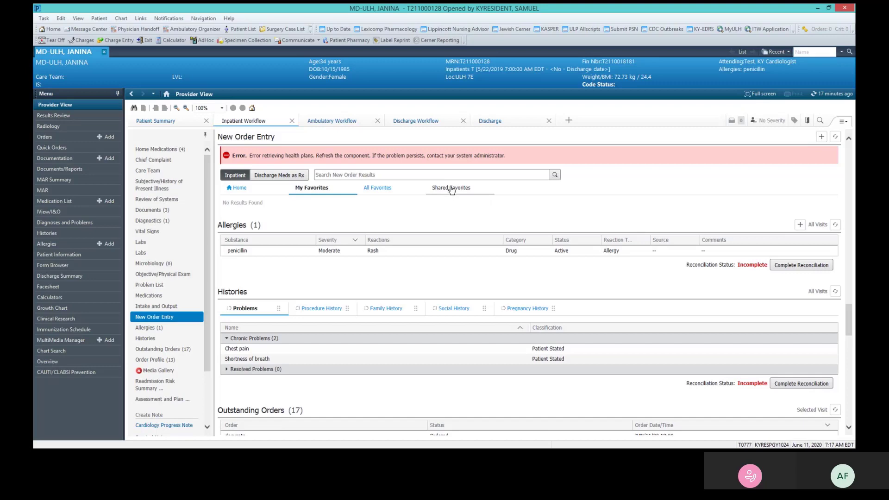
click(239, 188)
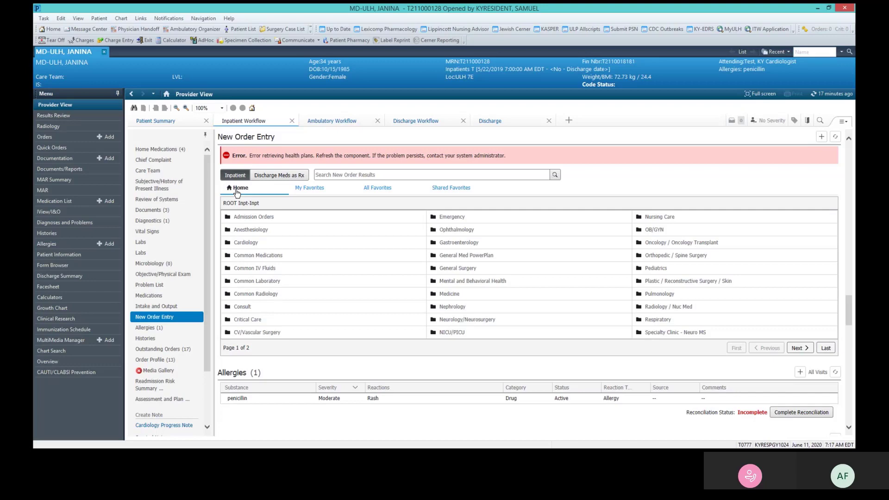
- Review the Histories component and complete the reconciliation of the patient's allergies
click(146, 340)
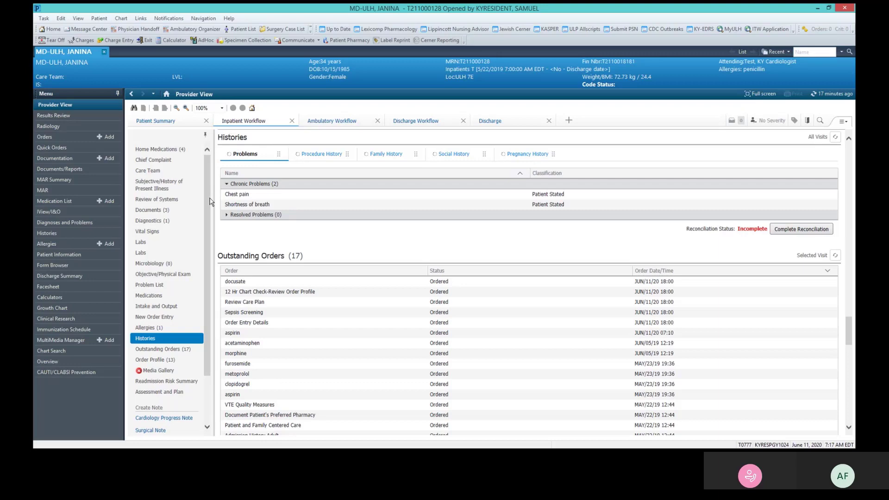
click(150, 329)
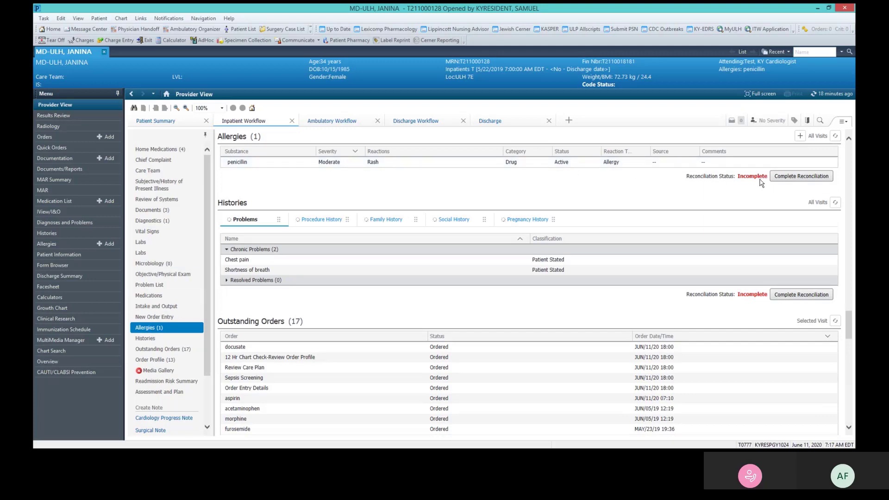
click(782, 176)
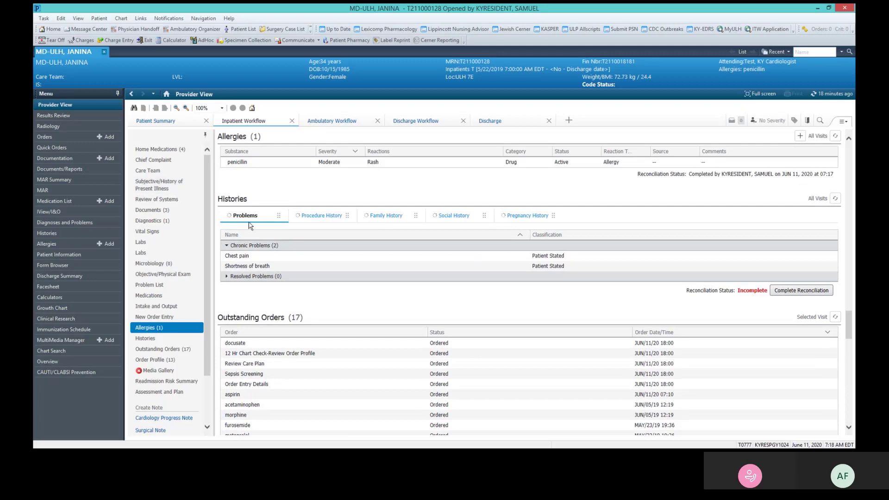
- Create a Medicine H & P note, try removing its History of Present Illness section, and undo the removal
scroll(207, 341, down, 2)
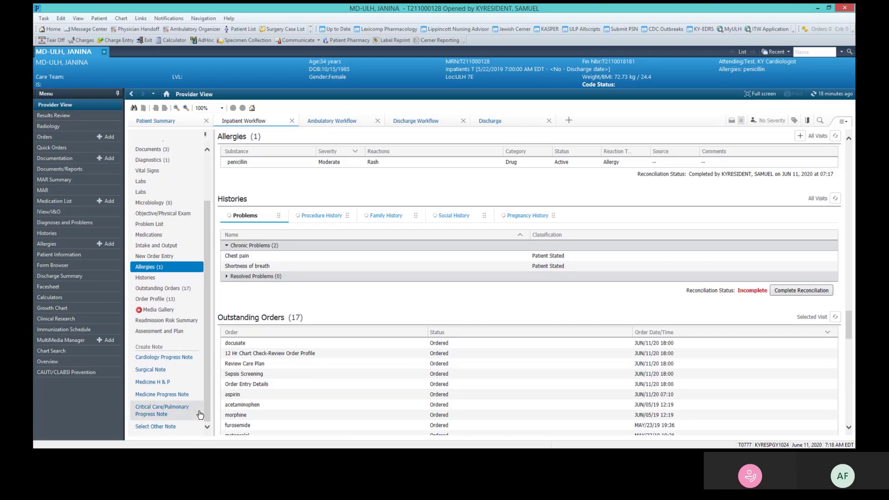
click(160, 382)
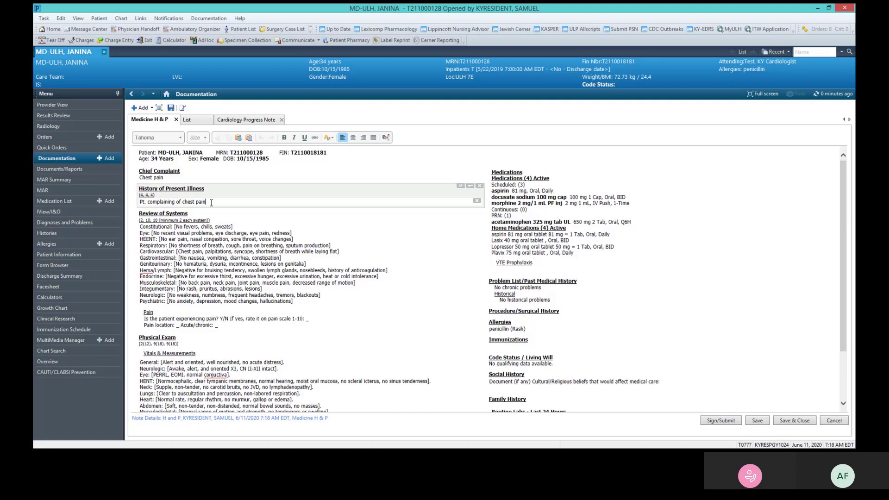
click(480, 185)
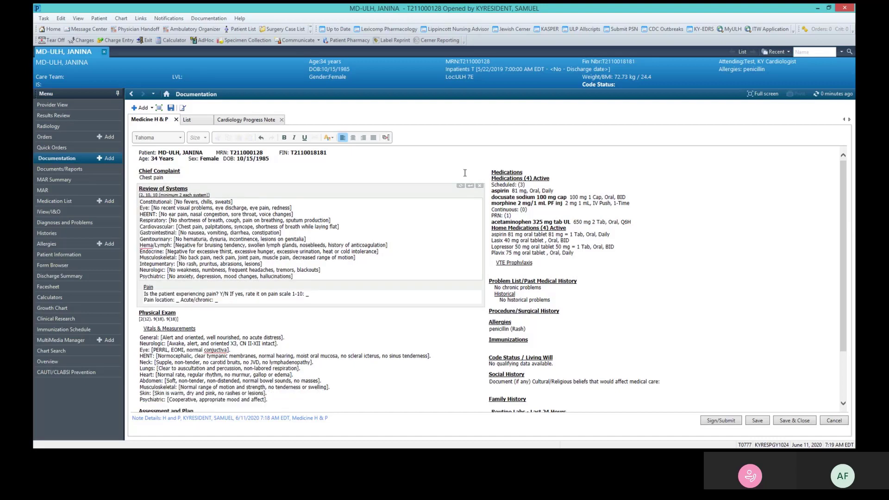
click(261, 138)
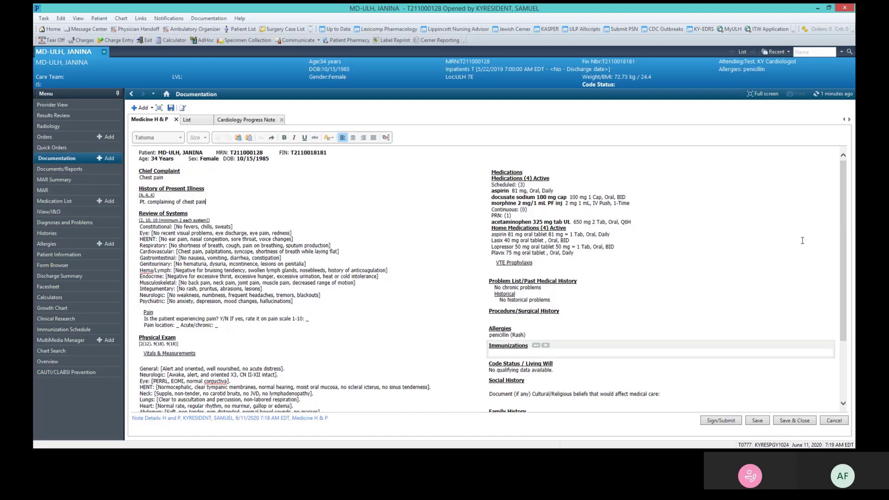
- Review the rest of the Medicine H & P note and refresh its Routine Labs - Last 24 Hours section
scroll(845, 278, down, 2)
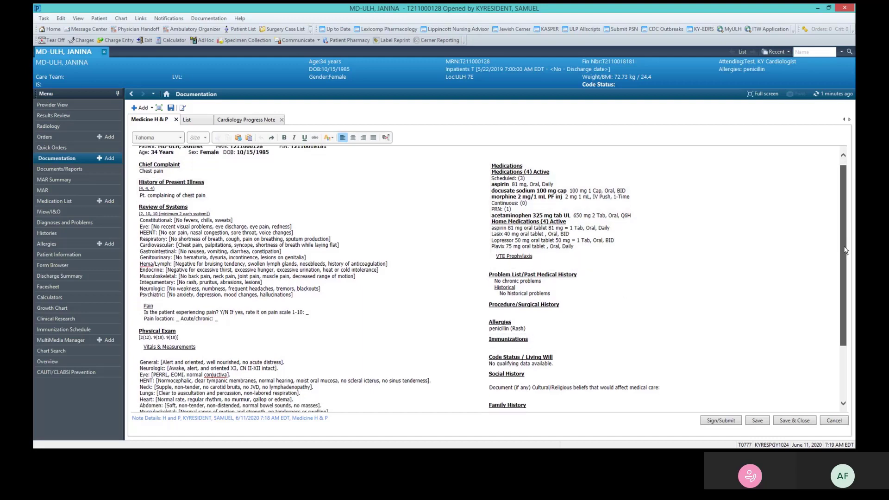
scroll(847, 281, down, 2)
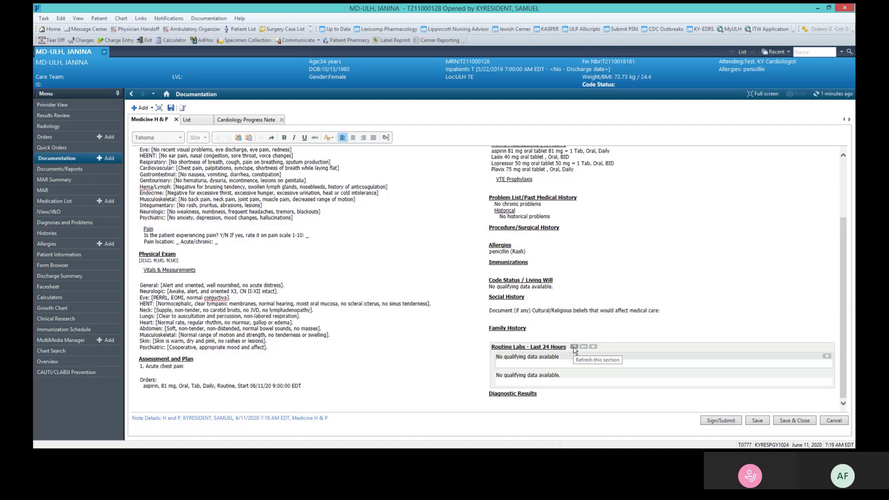
click(575, 347)
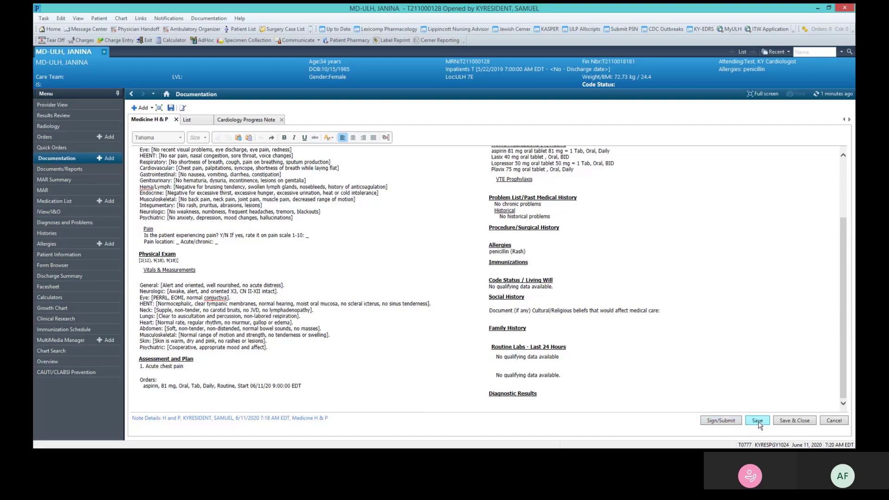
- Start signing the Medicine H & P note and add the second test hospitalist as a recipient, searching by "test, hosp"
click(730, 424)
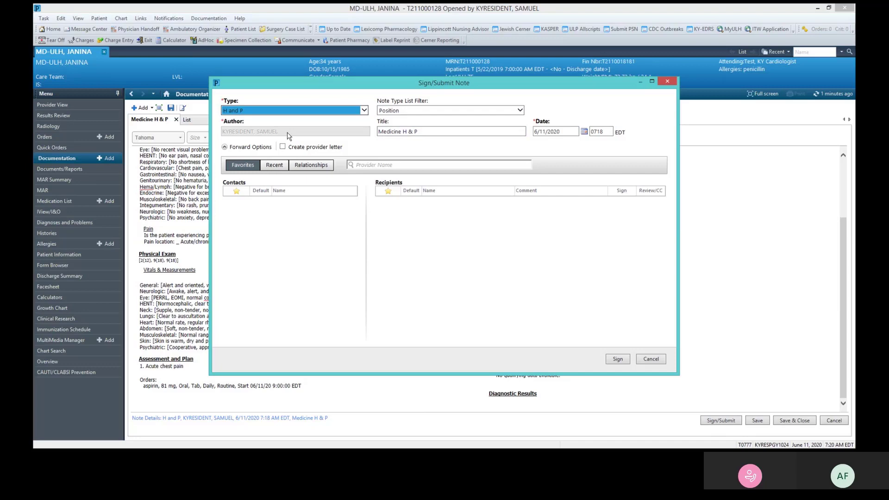
click(371, 166)
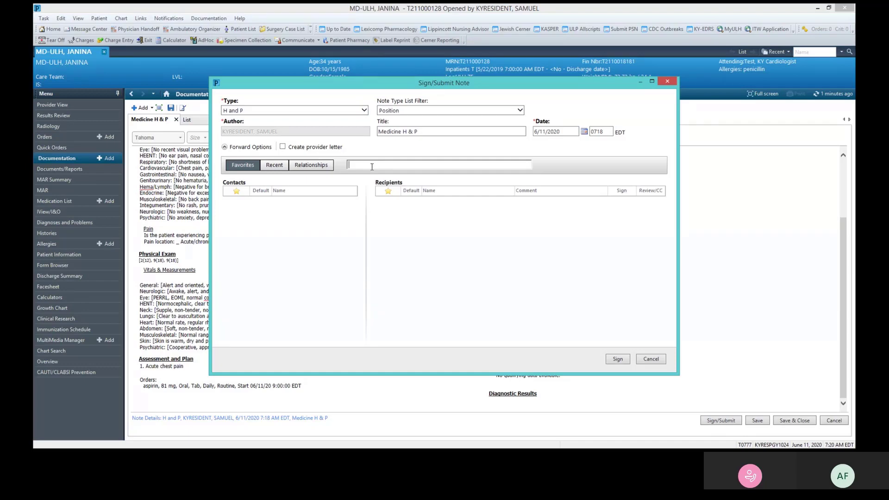
text(test, hosp)
key(Return)
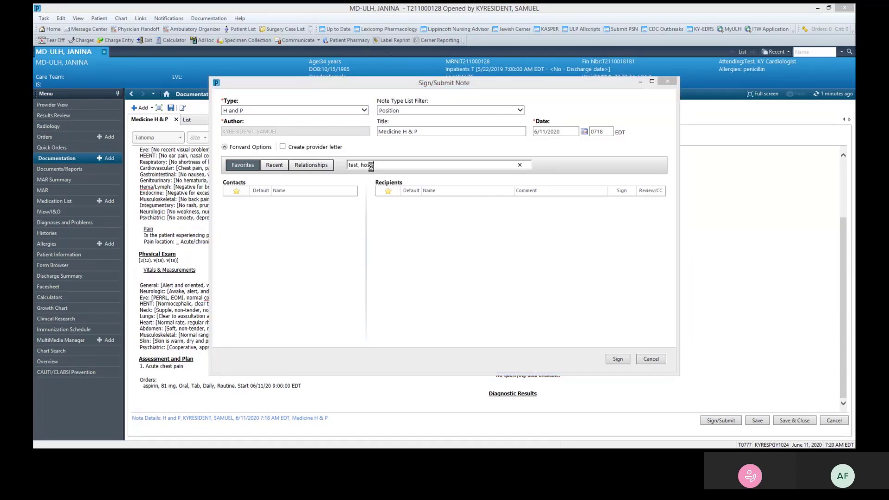
click(371, 258)
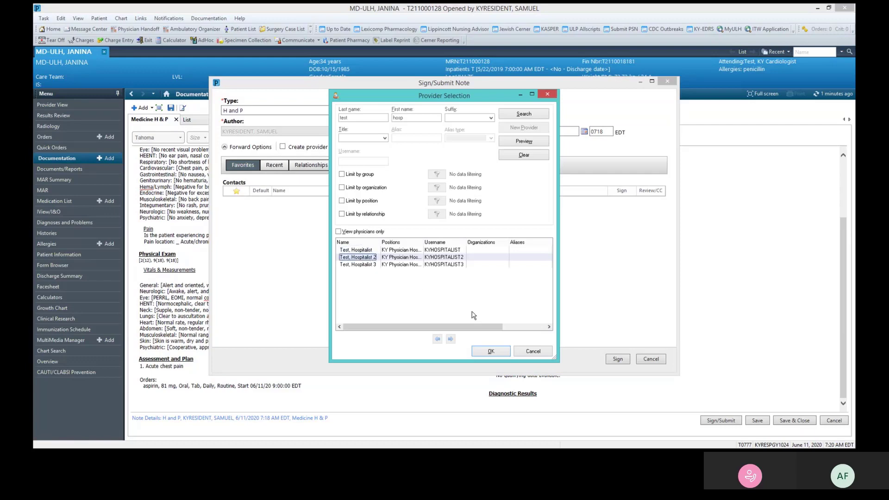
click(489, 352)
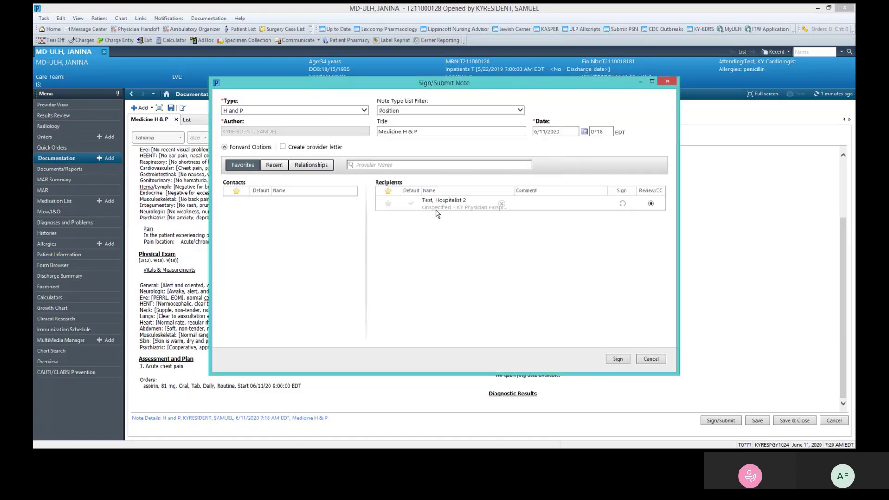
- Make the test hospitalist a favorite contact with the Sign action and sign the Medicine H & P note
click(623, 204)
click(387, 205)
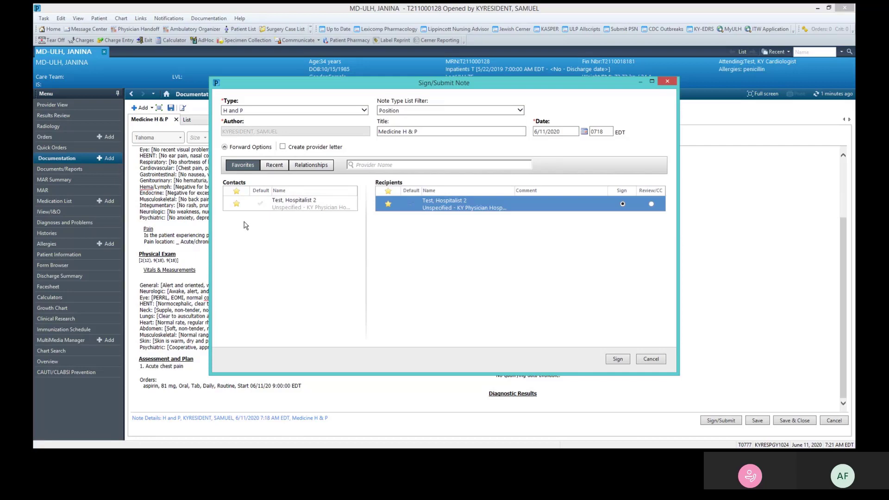
click(618, 359)
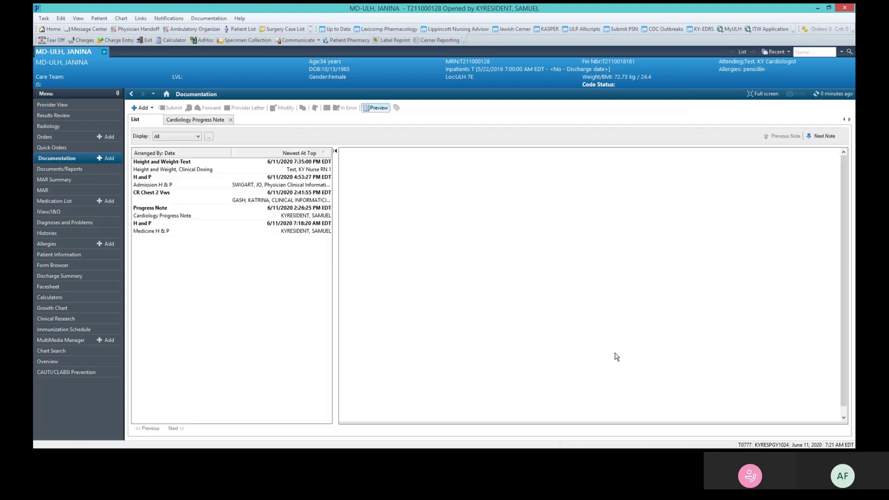
- Refresh the documentation list and look through its notes, ending with the signed Medicine H & P
click(822, 95)
click(222, 167)
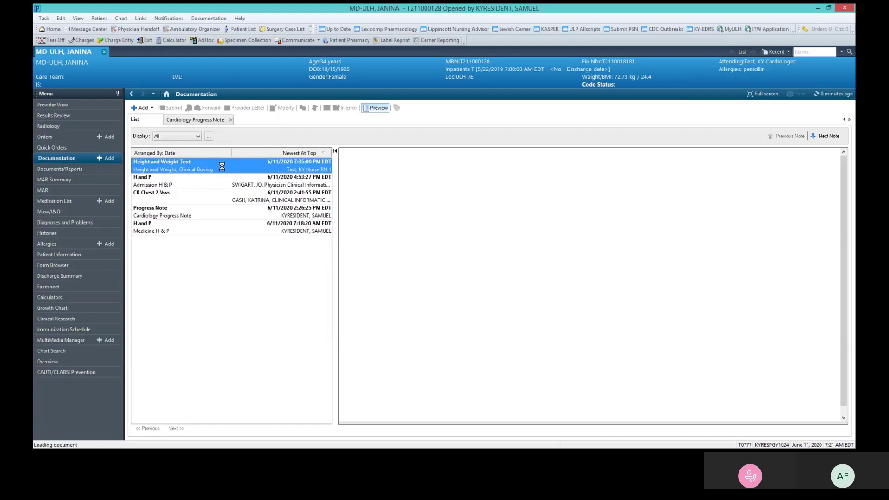
click(219, 182)
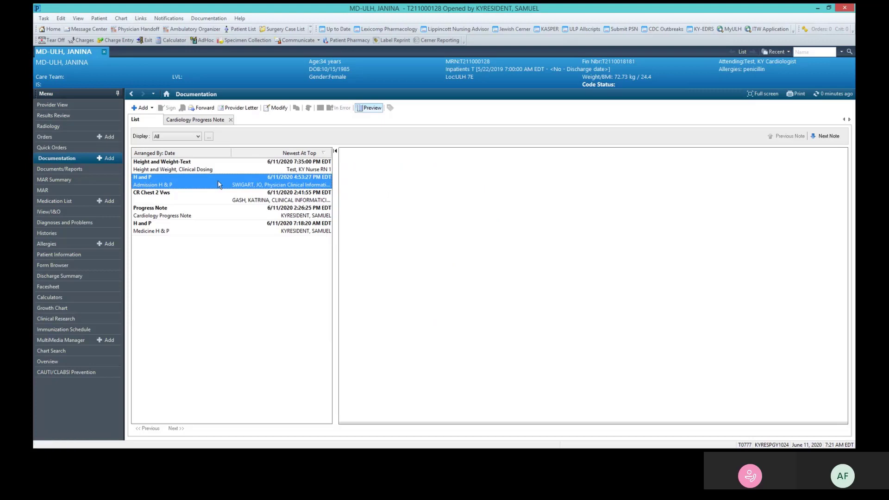
click(209, 228)
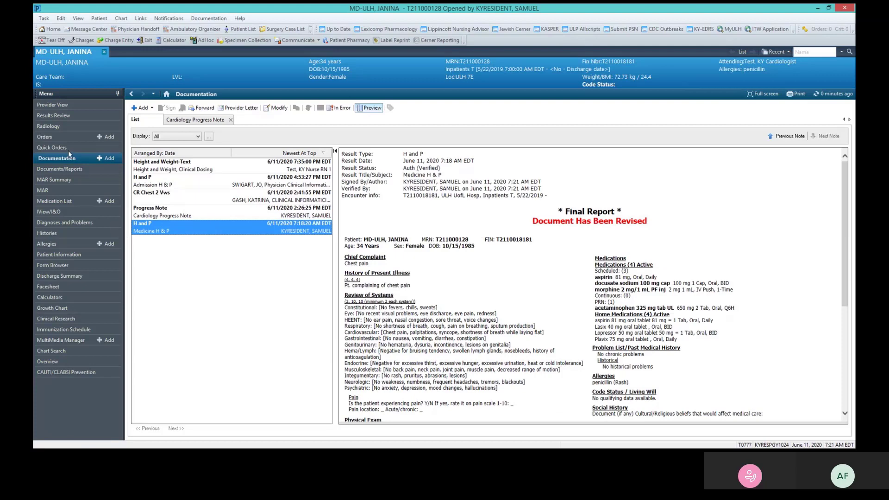
- Go to the patient's Orders and set the display filter to All Orders (All Statuses)
click(46, 137)
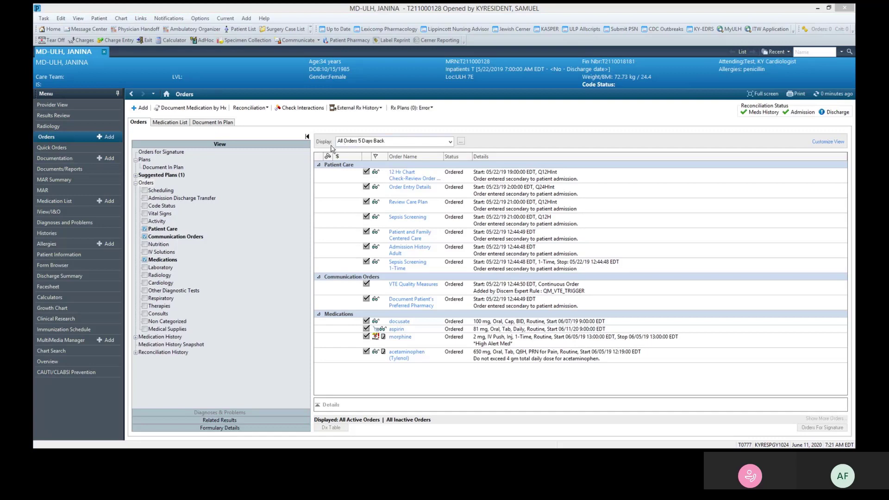
click(451, 142)
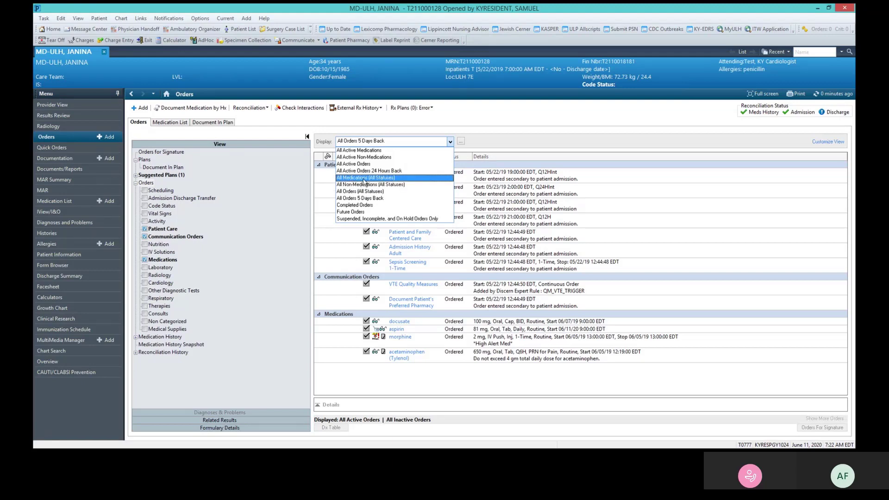
click(373, 191)
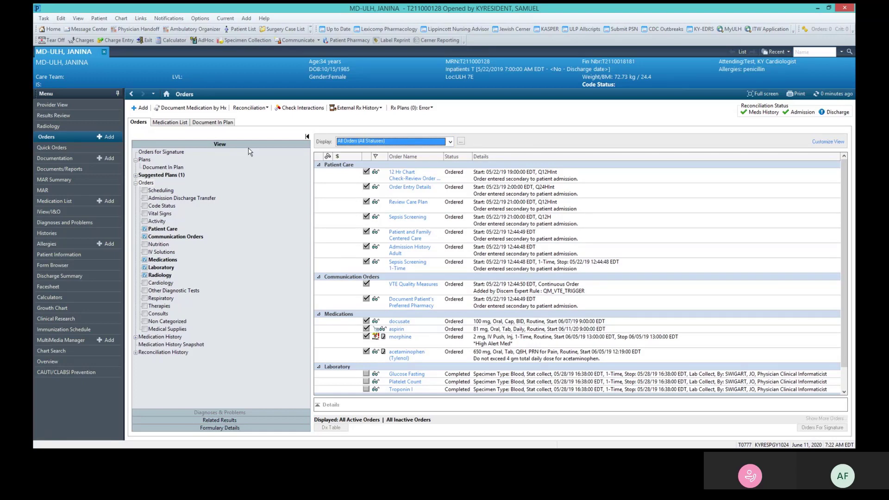
- Search the order catalog for "admit" and add the Admit Orders_ULH plan, accepting the prefilled supervising physician
click(141, 109)
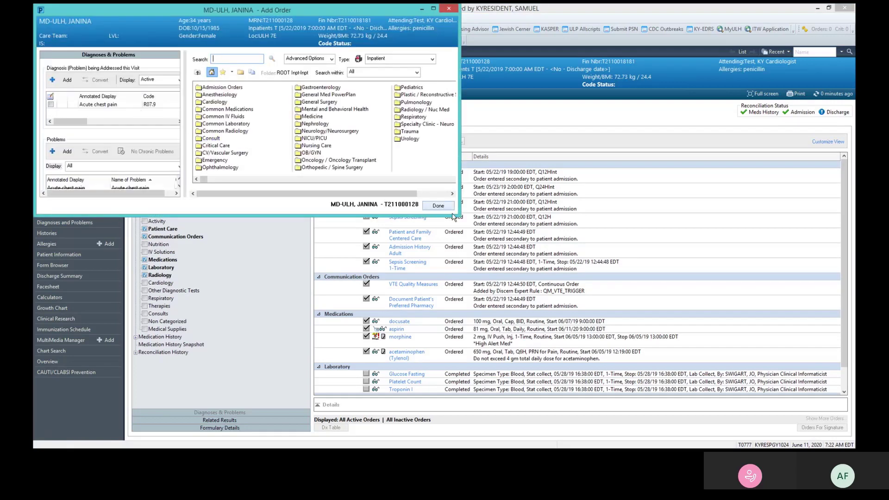
drag(459, 212, 694, 276)
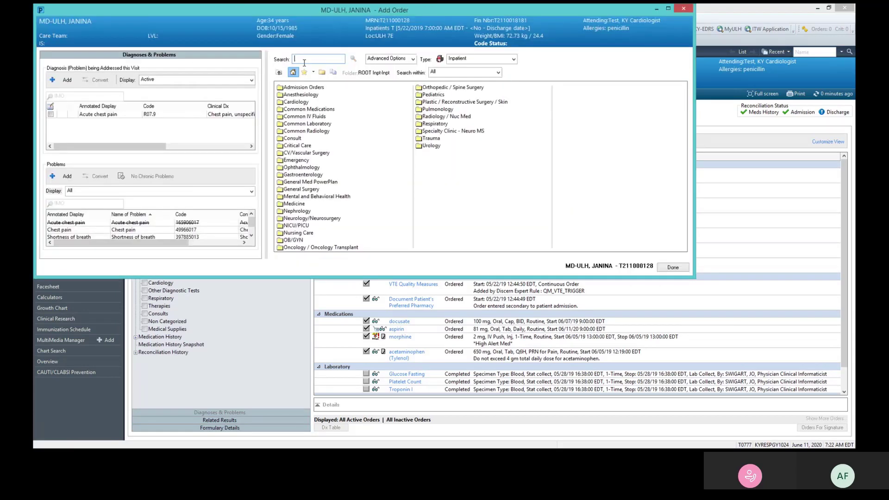
text(admit)
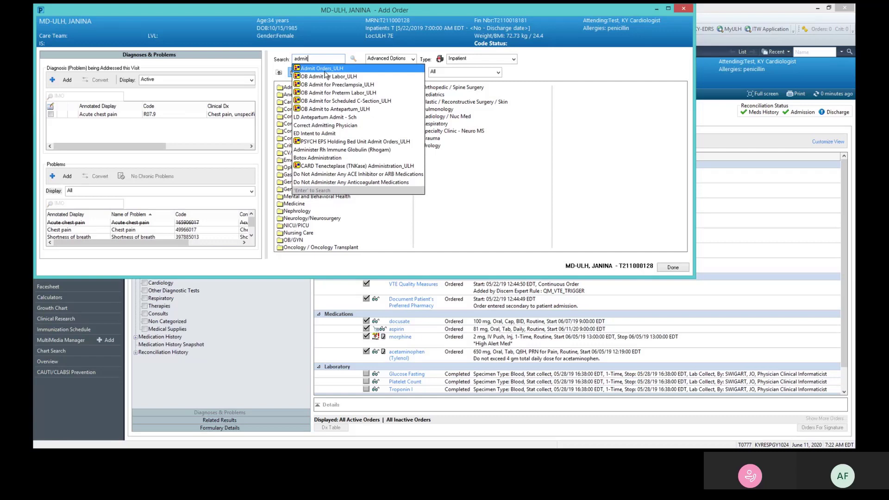
click(325, 72)
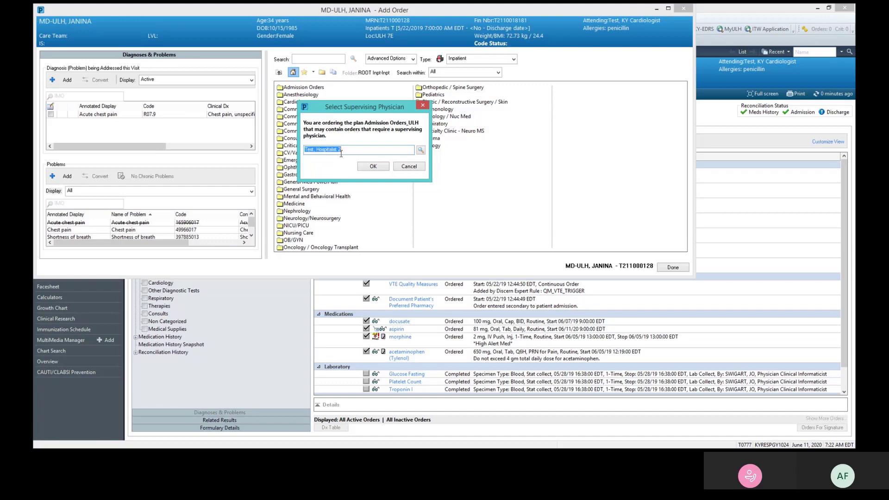
click(373, 168)
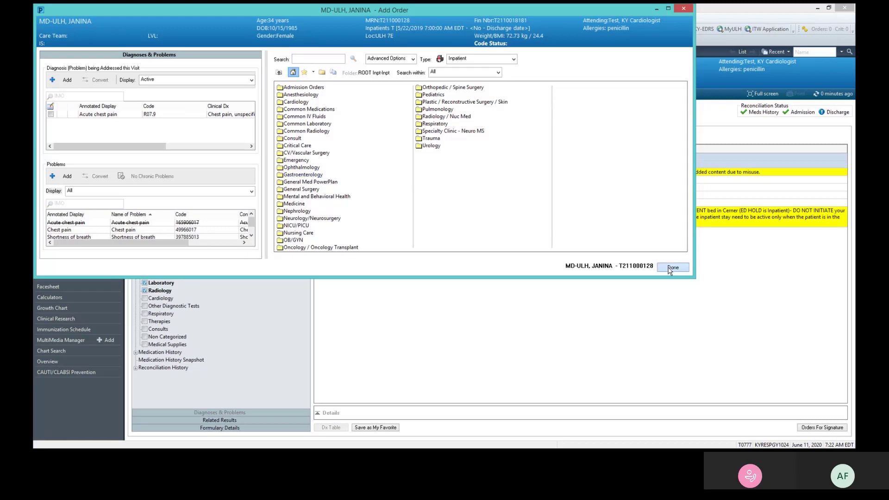
click(673, 268)
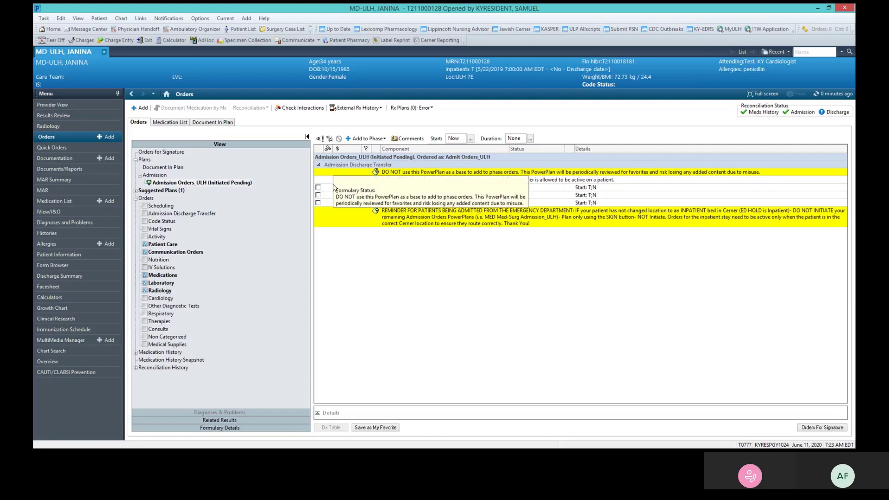
- Select Admit to Inpatient ULH in the admission orders plan and open its order details for modification
click(318, 188)
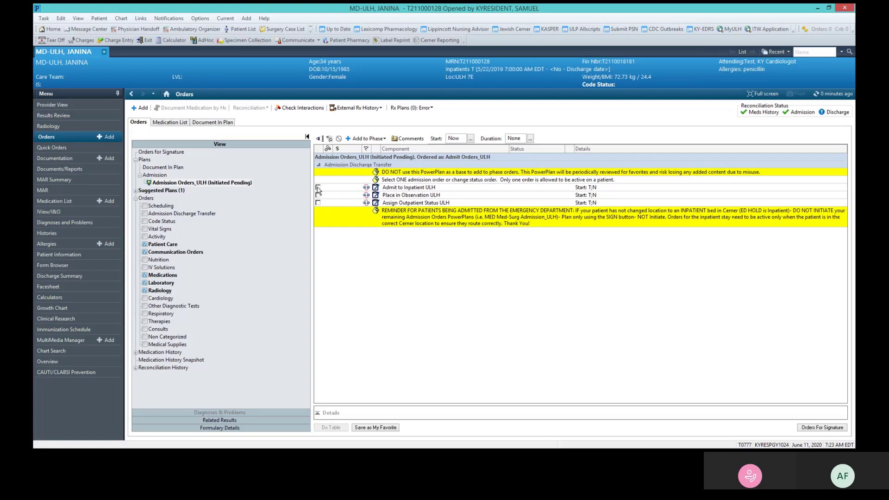
mouse_move(367, 190)
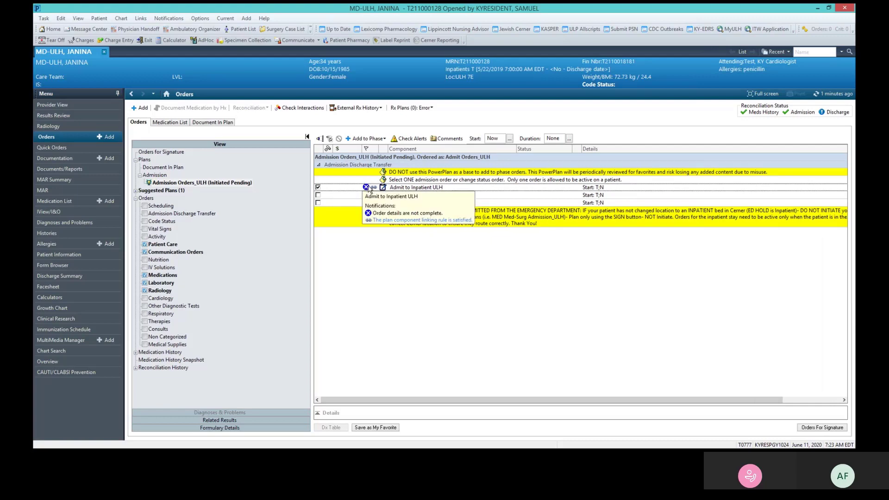
click(369, 189)
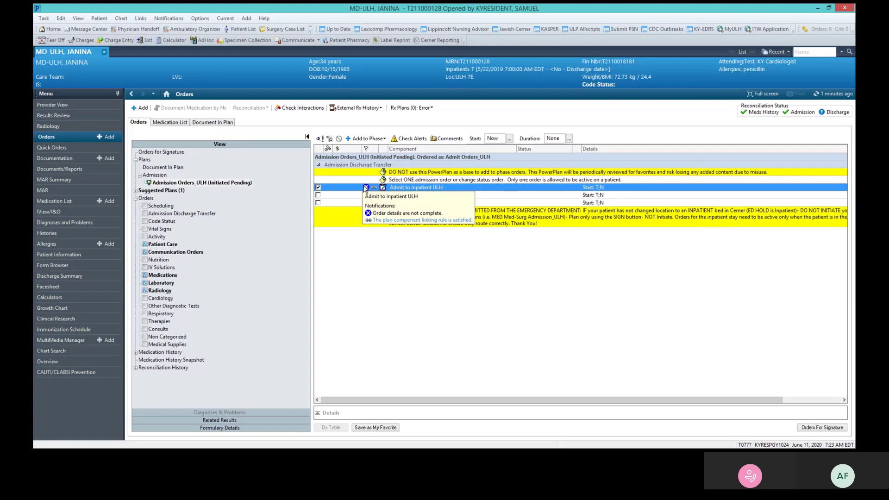
click(366, 188)
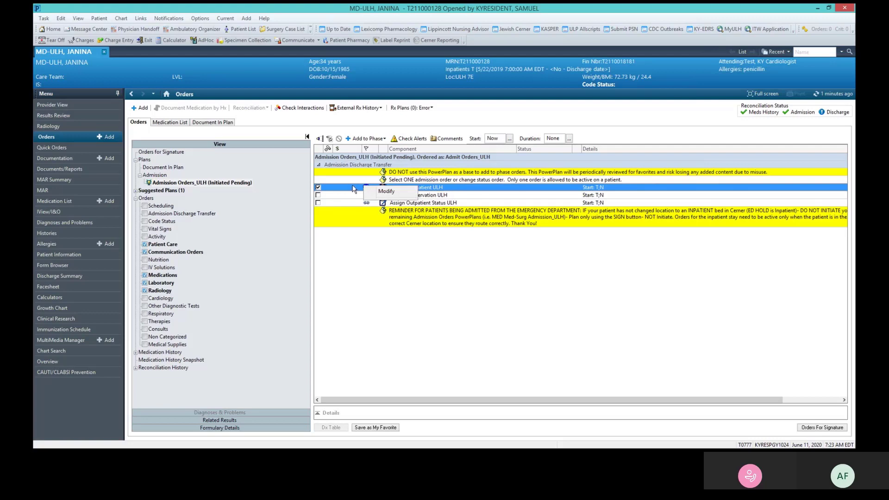
click(382, 191)
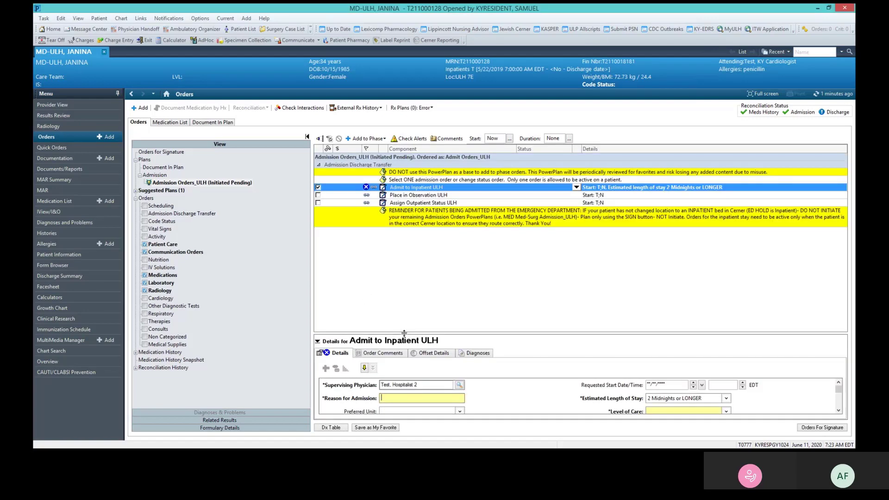
- Set the Admit to Inpatient order's reason for admission to "Chest pain" and its team to Cardiology
drag(404, 336, 405, 285)
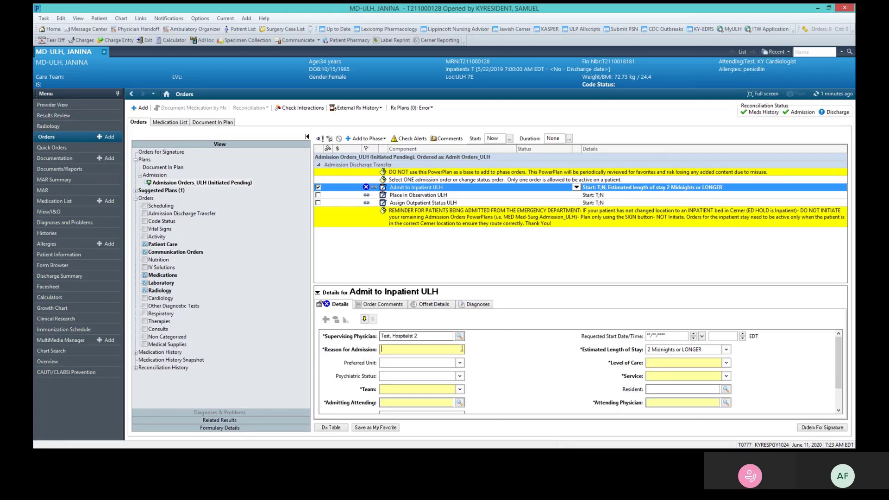
text(Chest pain)
click(460, 389)
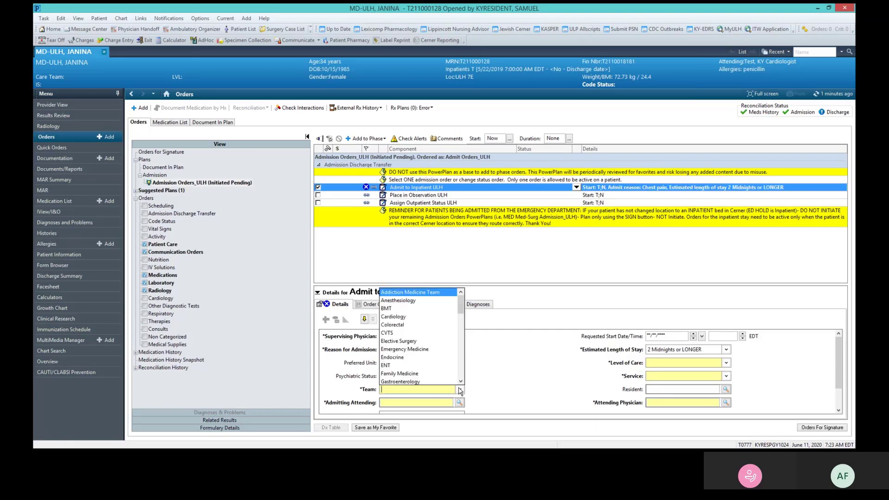
click(404, 317)
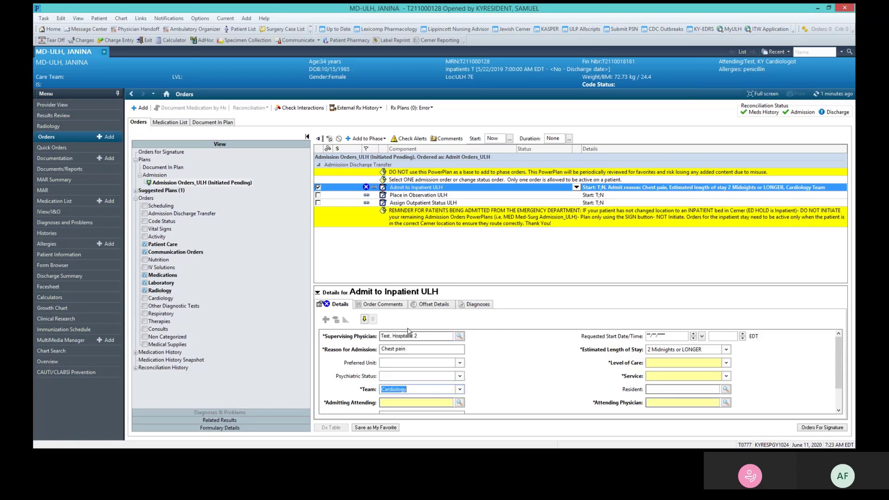
- Search the providers for "test, hos" and set the second test hospitalist as the order's admitting attending
click(442, 402)
text(test, hos)
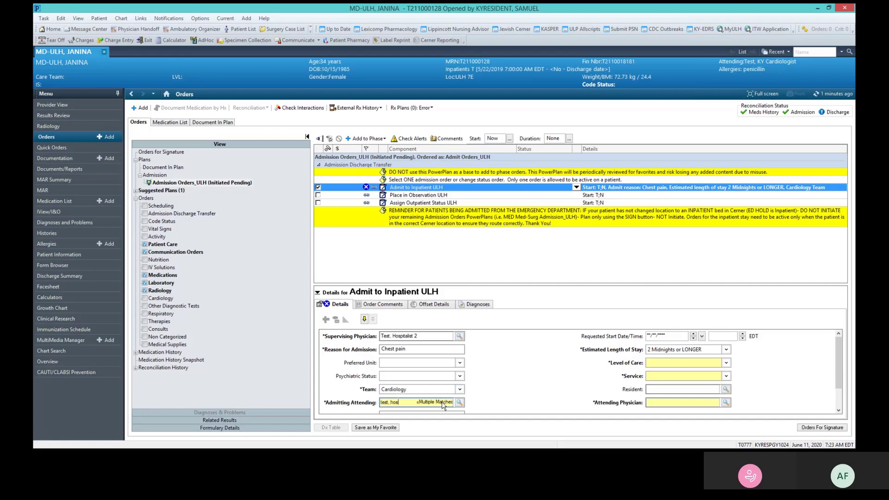
click(460, 403)
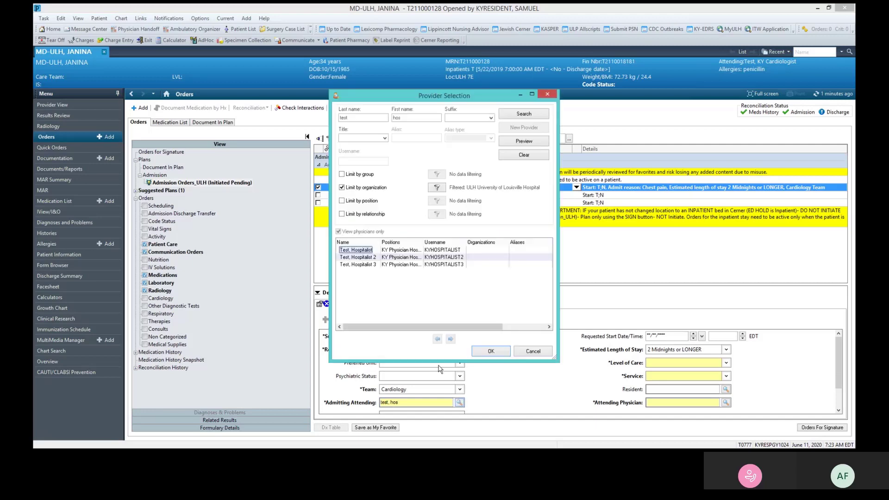
click(369, 257)
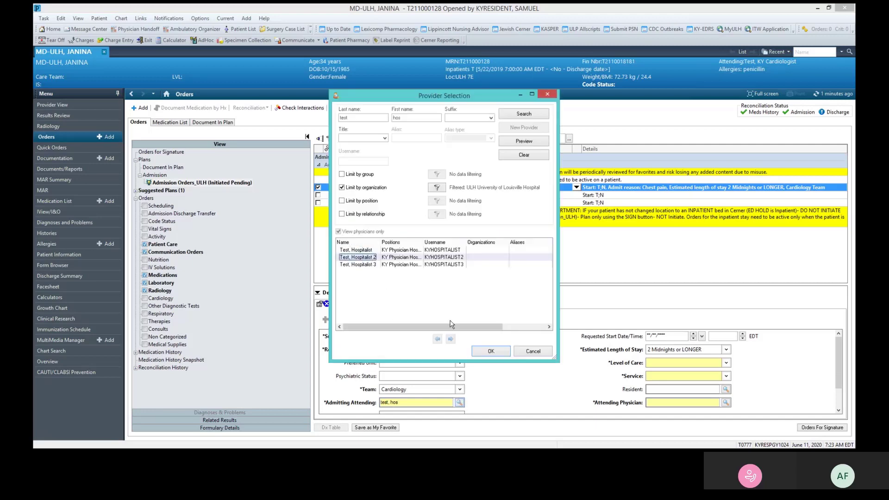
click(491, 352)
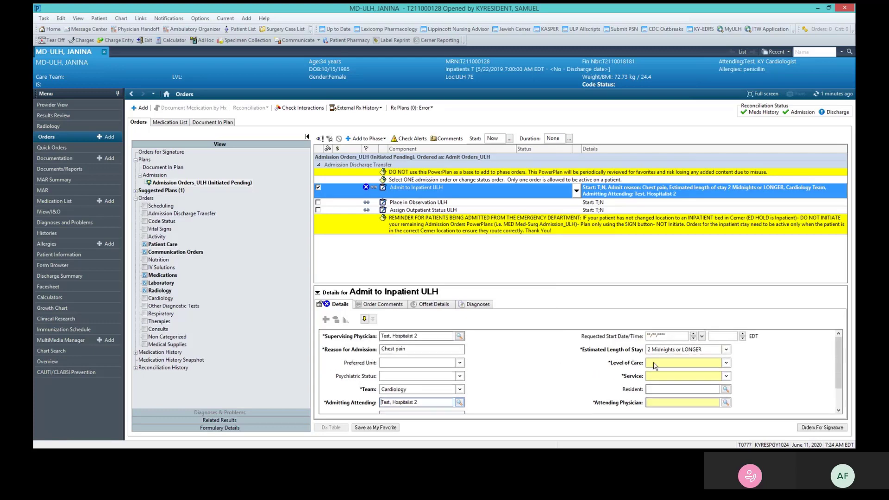
- Set the admission order's level of care to Med-Surg and its service to Cardiology
click(727, 364)
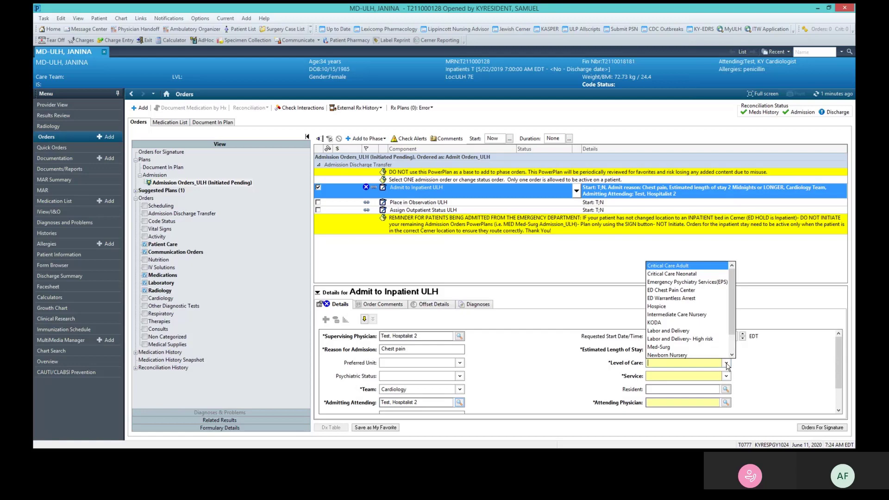
click(662, 347)
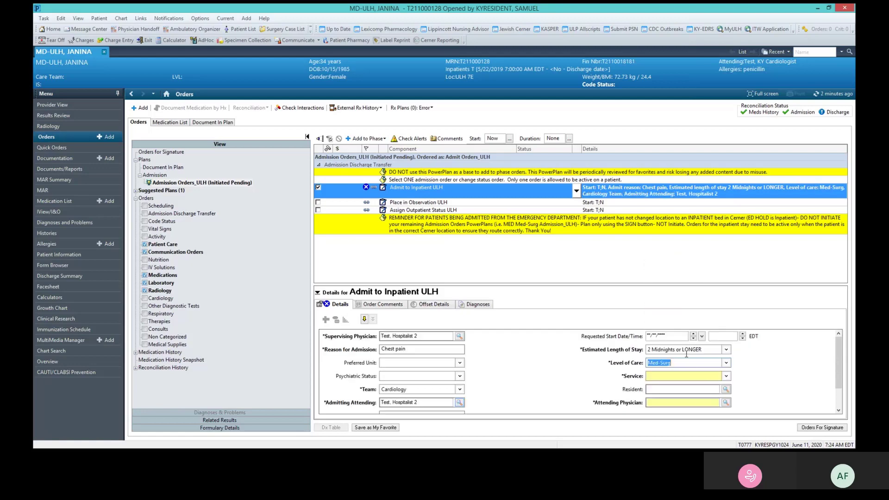
click(726, 377)
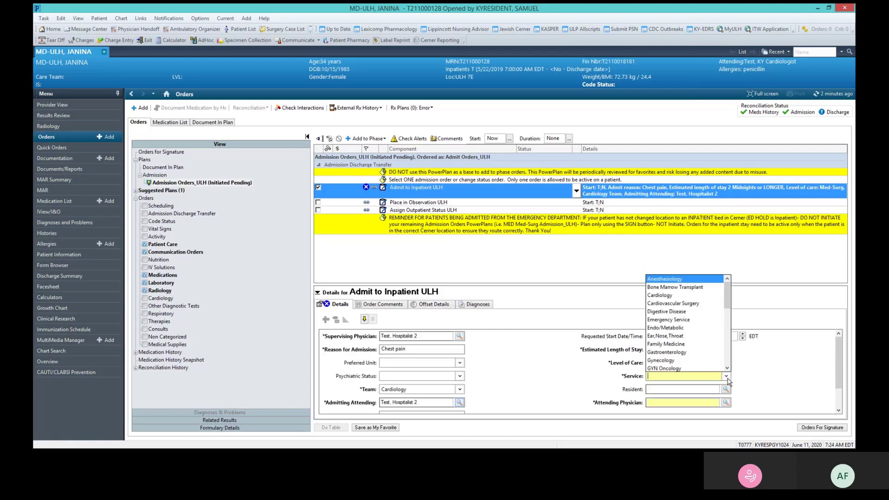
click(667, 296)
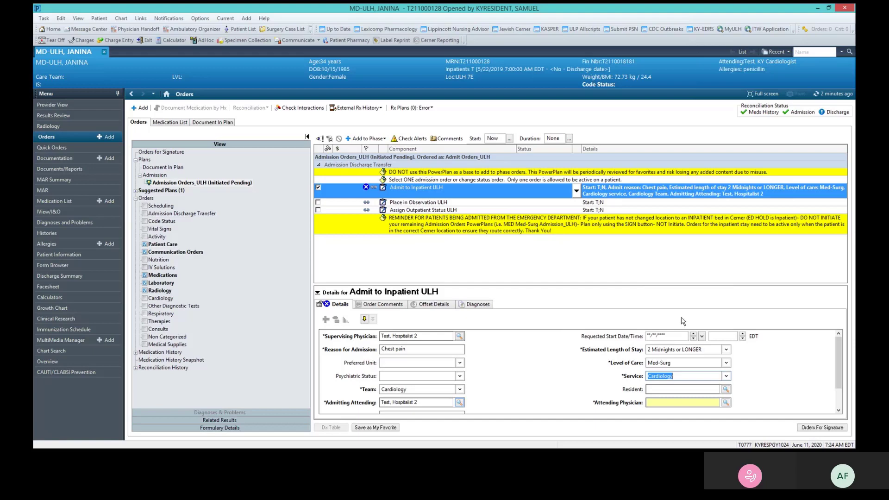
- Search the providers for "test, hosp" and set the second test hospitalist as the order's attending physician
click(713, 402)
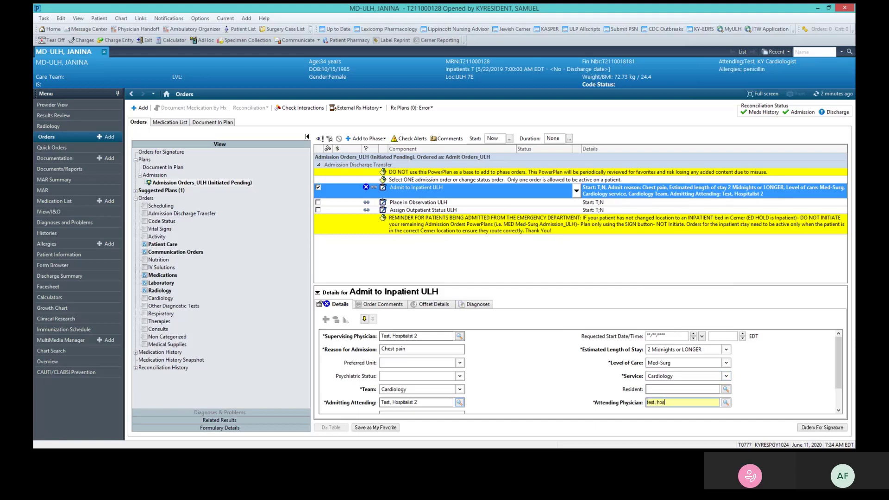
click(726, 403)
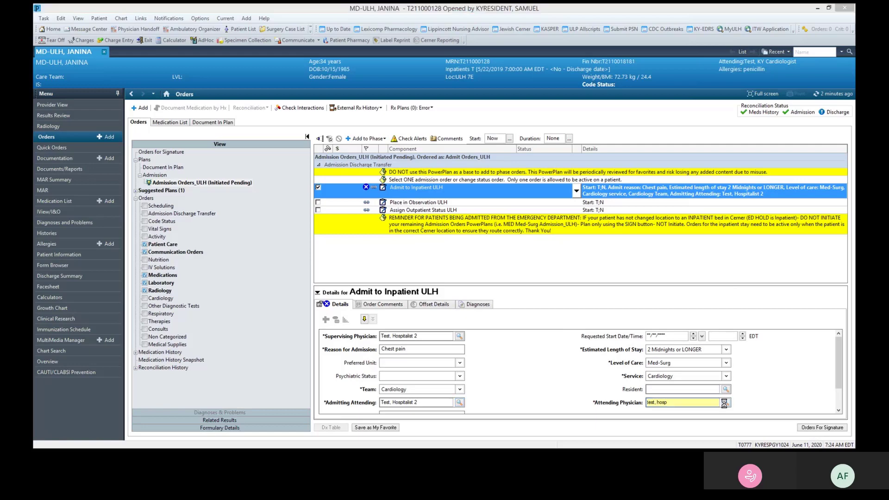
click(368, 258)
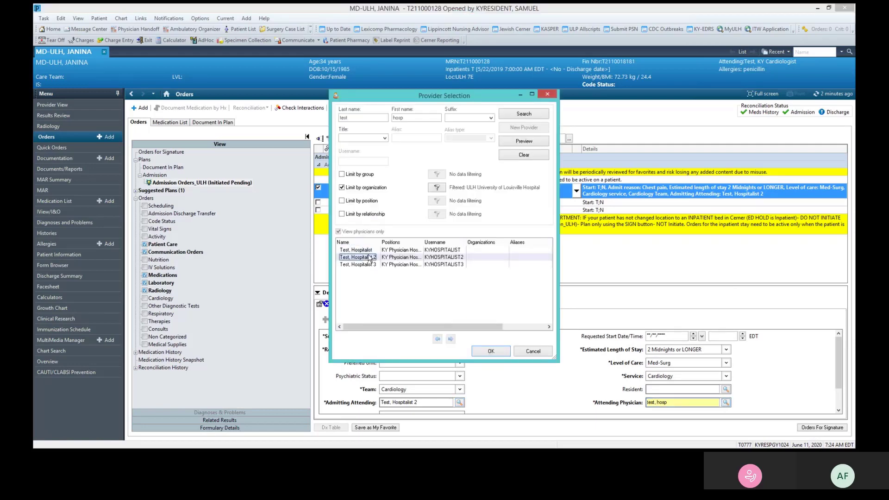
click(490, 351)
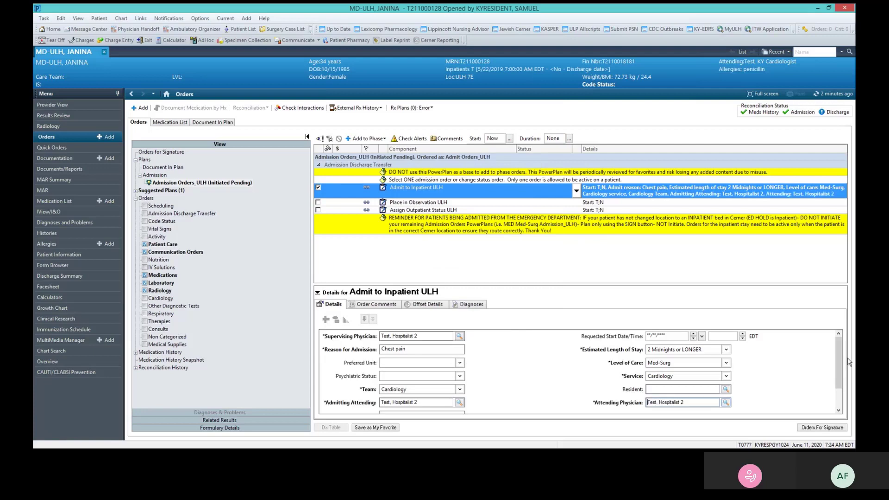
- Sign the Admit to Inpatient order, dismiss the VTE Prophylaxis alert without adding VTE Advisor, and refresh the orders
drag(842, 366, 842, 343)
click(820, 428)
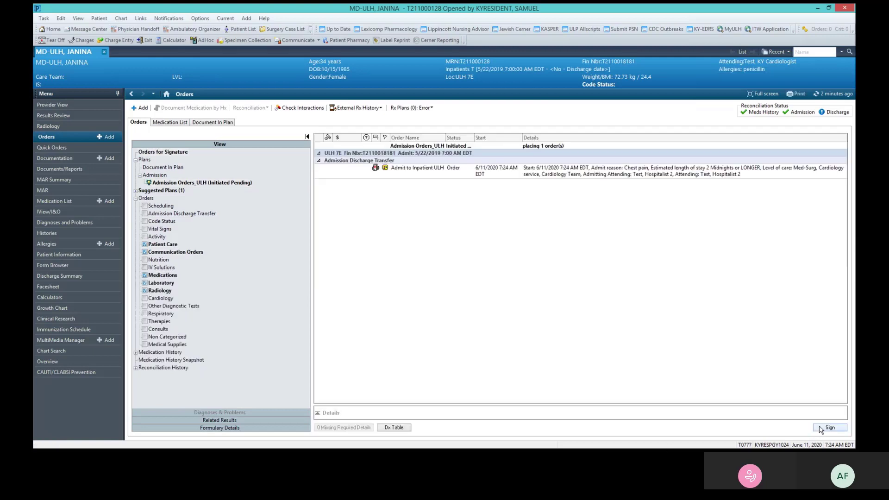
click(821, 428)
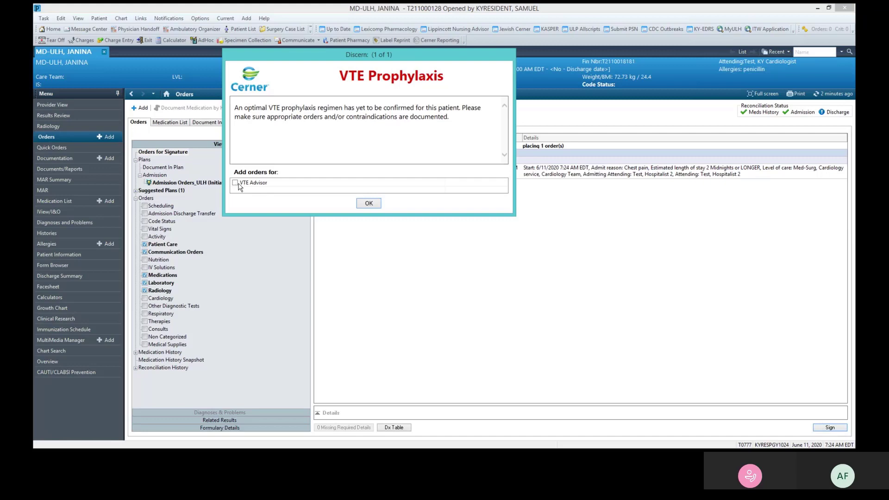
click(375, 206)
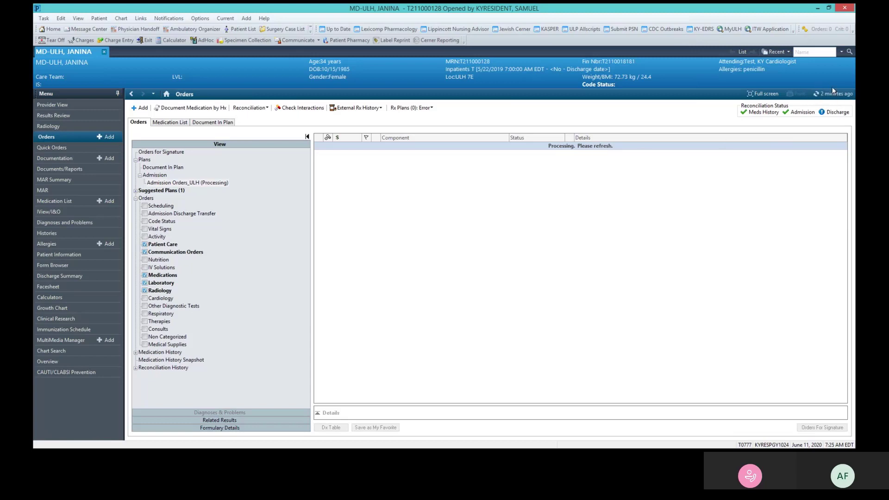
click(818, 94)
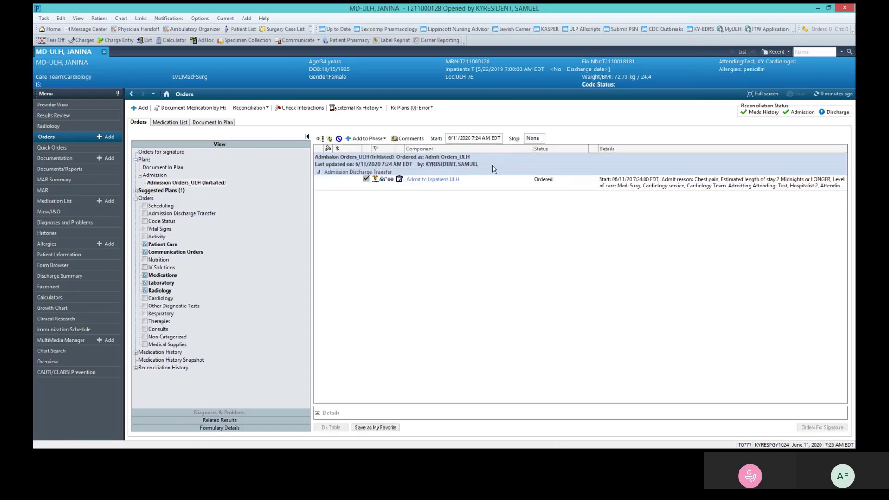
- Search the order catalog for "med med surg" and add the MED Med-Surg Admission_ULH plan, accepting the prefilled supervising physician
click(141, 108)
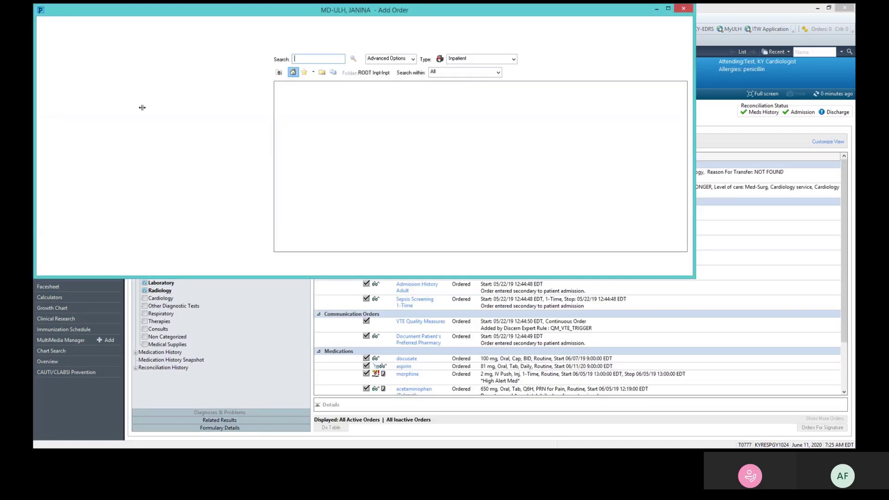
text(med)
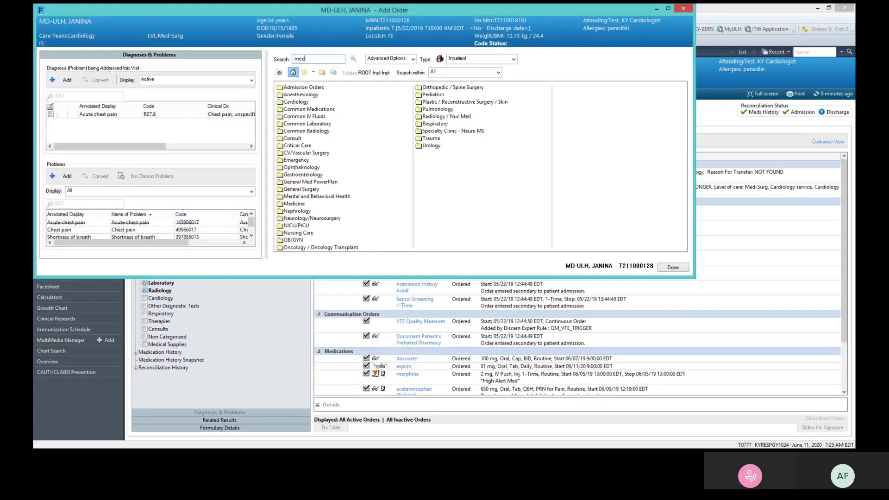
text( med surge)
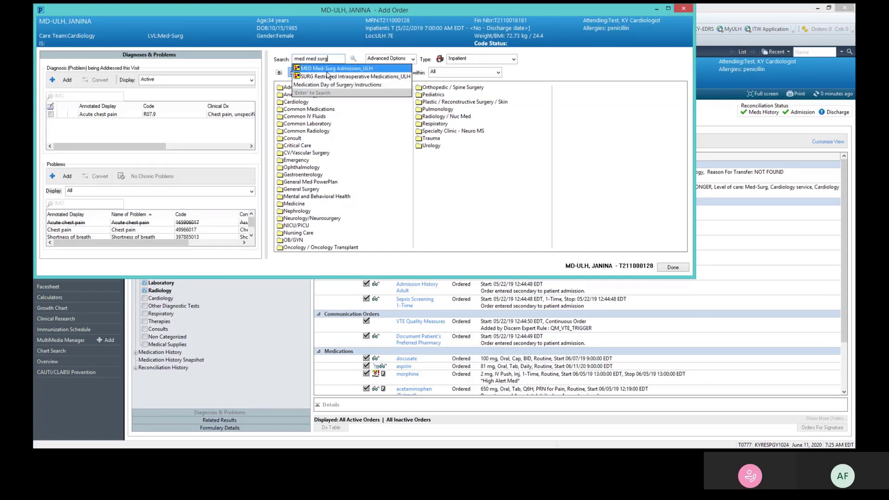
click(327, 70)
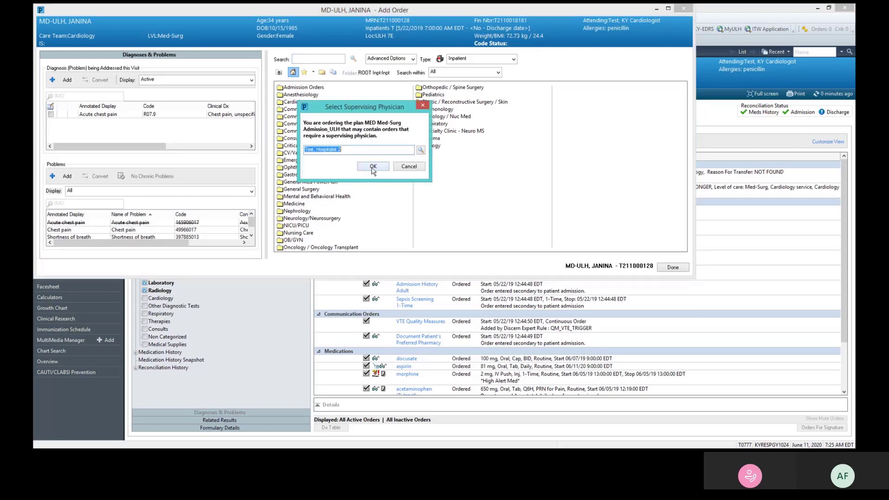
click(373, 167)
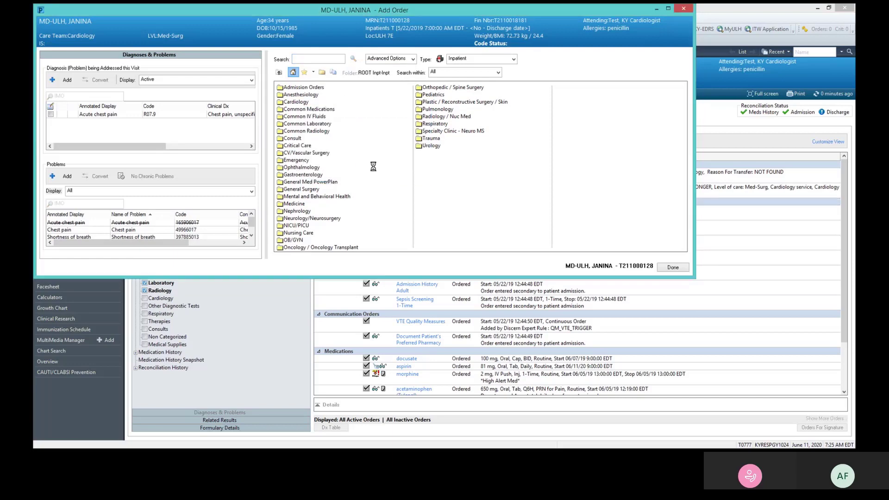
click(673, 268)
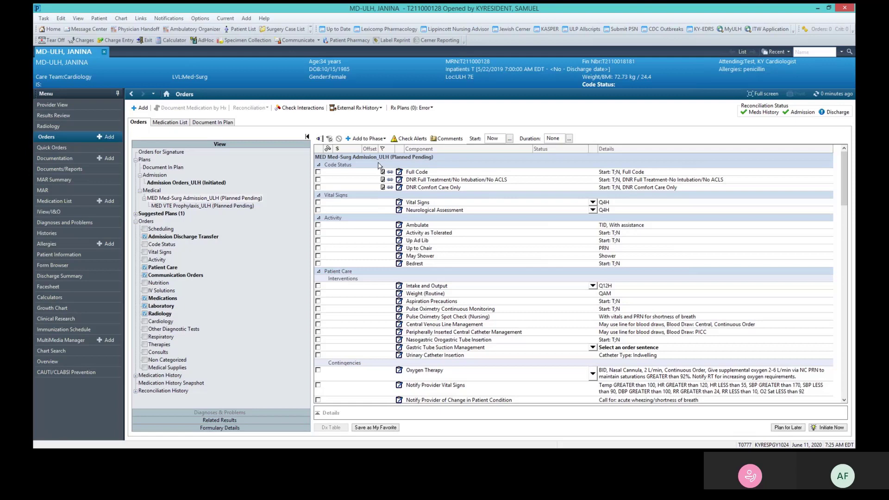
- Turn on Merge View for the Med-Surg admission plan and select the 12 Hr Chart Check-Review Order Profile among the existing Patient Care orders
click(330, 139)
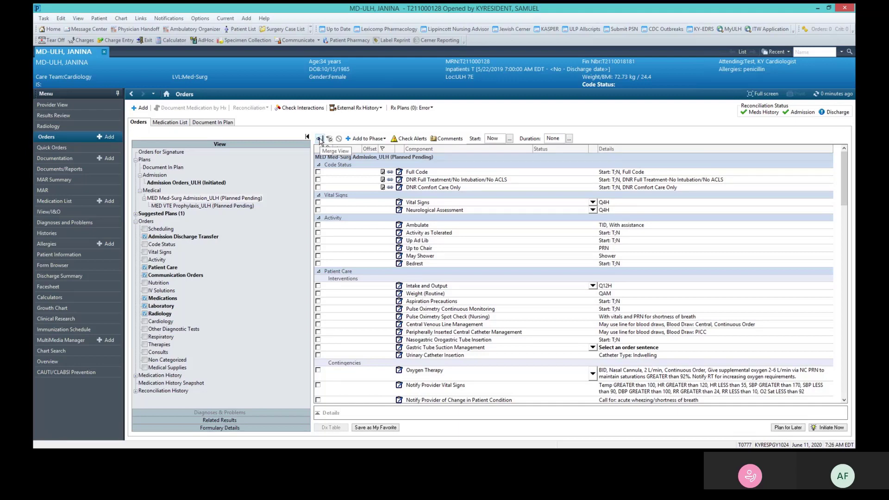
click(320, 140)
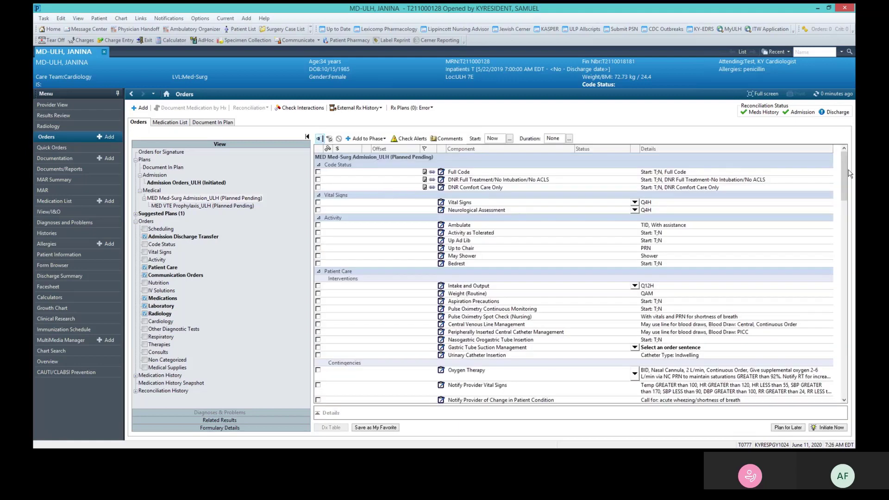
drag(844, 173, 845, 214)
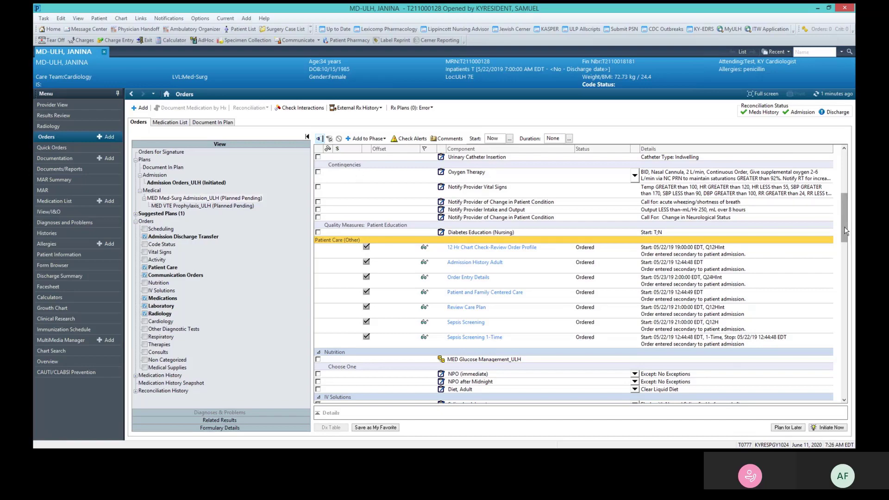
mouse_move(843, 226)
mouse_down()
mouse_move(844, 313)
mouse_move(852, 185)
mouse_move(845, 220)
mouse_up()
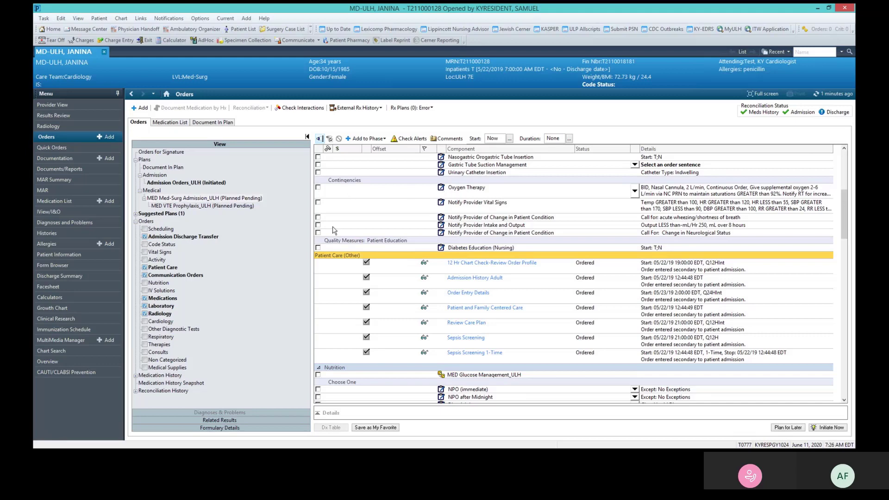
click(368, 263)
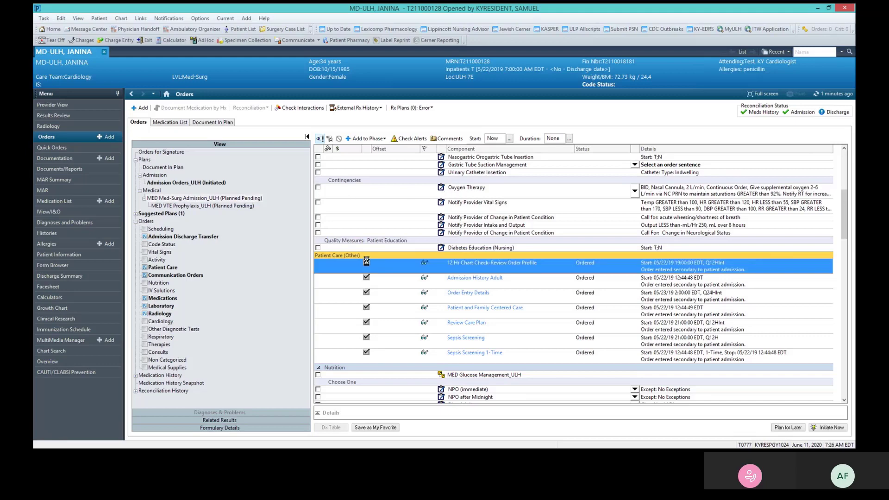
- Deselect the existing 12 Hr Chart Check-Review Order Profile in the merged plan so that it is cancelled, keeping the prefilled supervising physician
click(366, 262)
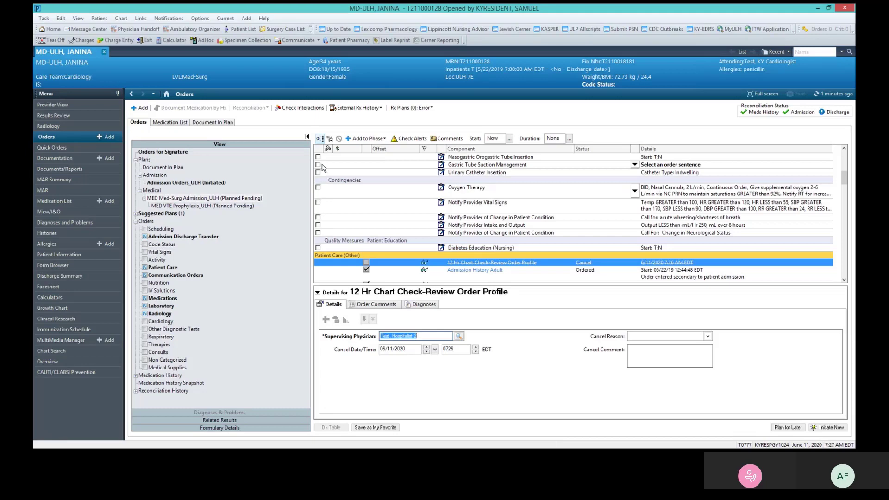
click(318, 293)
click(366, 264)
drag(844, 186, 845, 157)
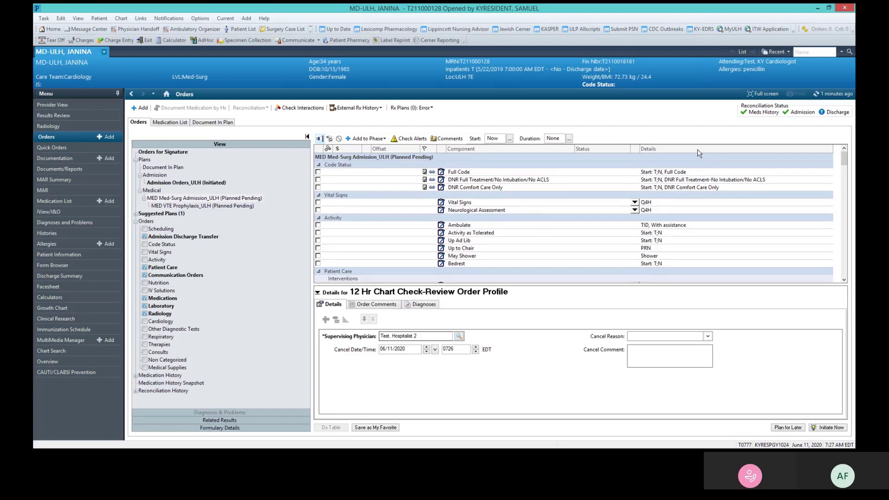
- Include Full Code, Vital Signs Q4H and Bedrest in the Med-Surg admission plan
click(317, 172)
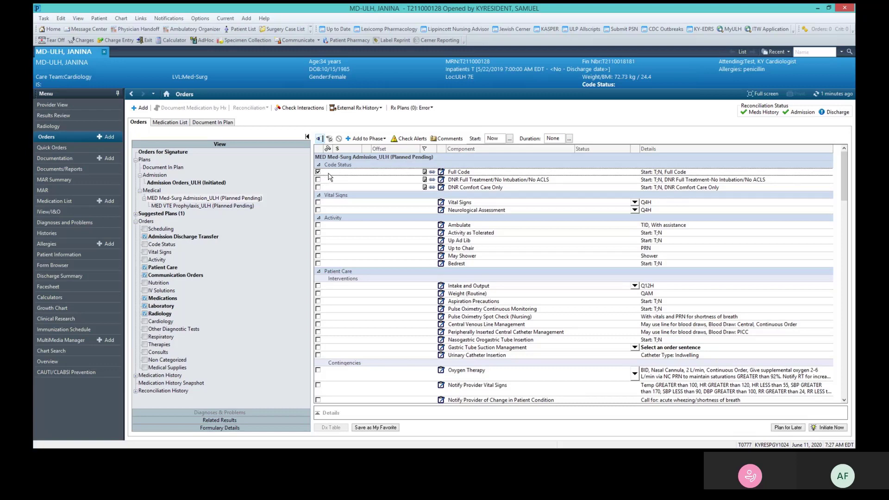
click(319, 202)
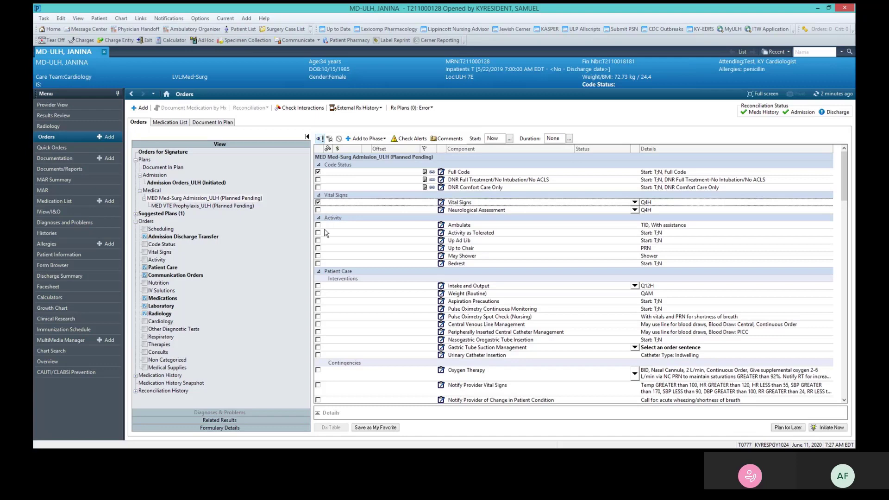
click(319, 264)
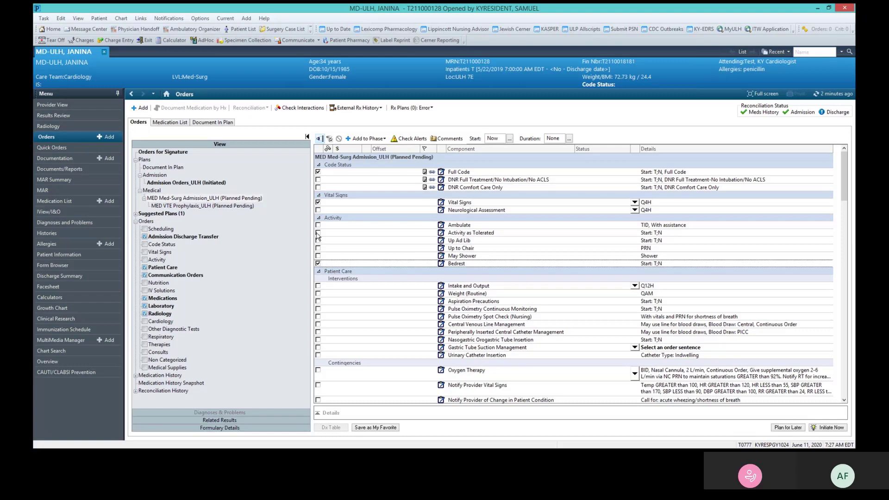
- Review only the plan's selected components, turning off Merge View before restoring the full component list
click(330, 138)
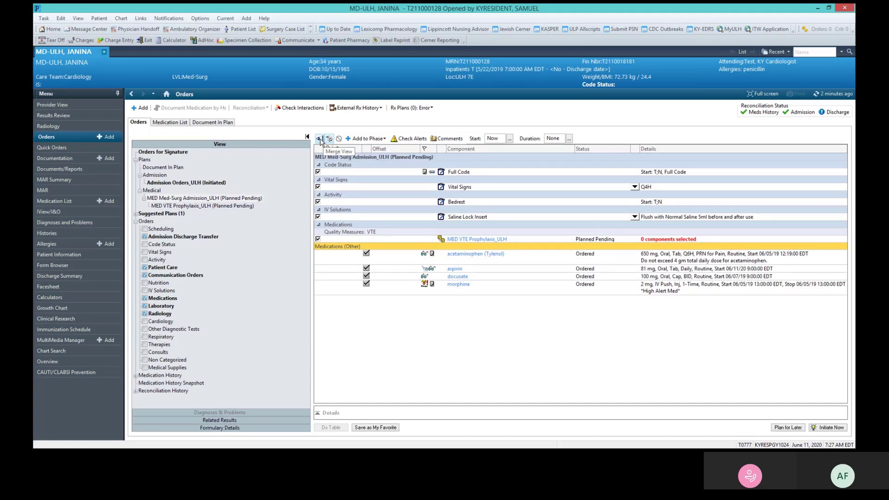
click(329, 139)
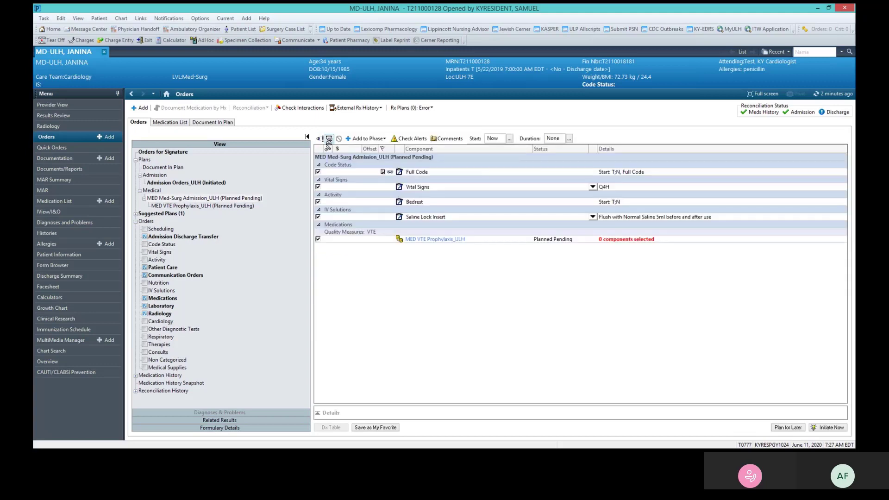
click(329, 139)
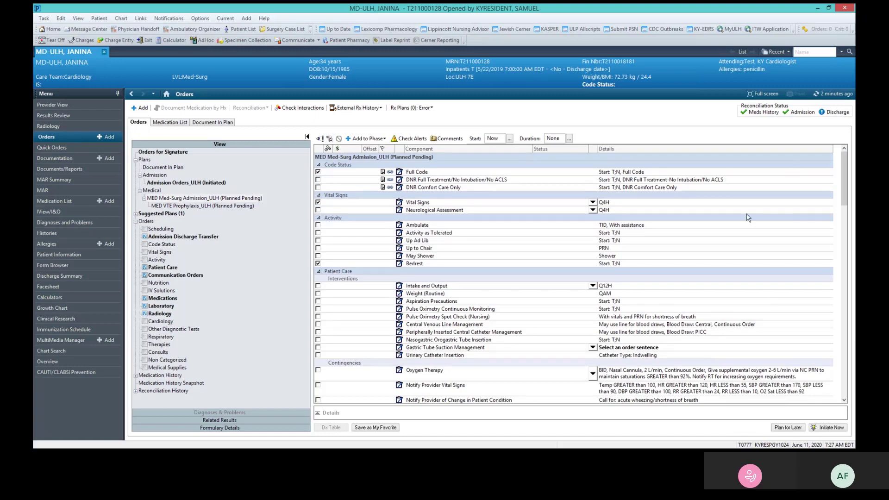
- Search for "tropon" and add a Troponin I order with Timed Study collection to the Med-Surg admission phase
click(370, 139)
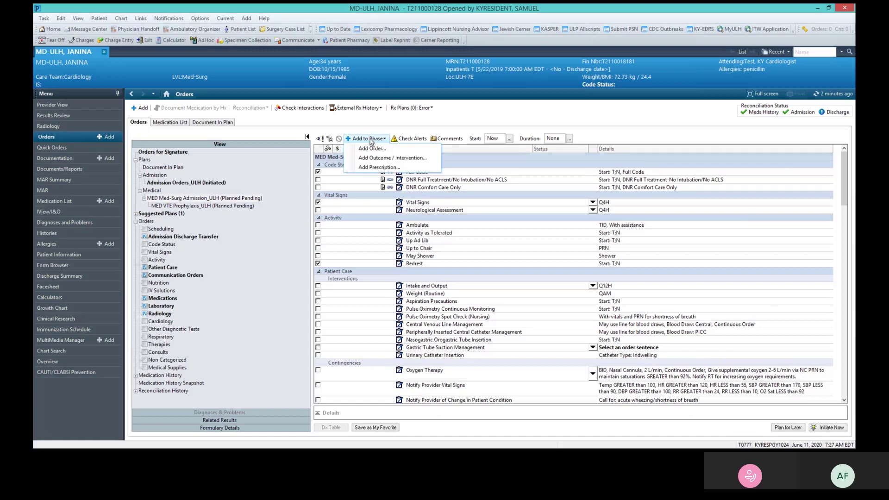
click(370, 149)
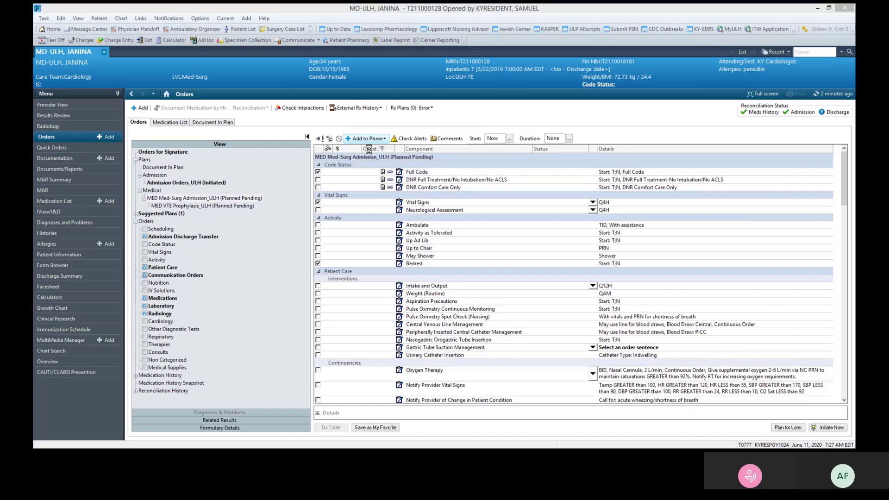
text(t)
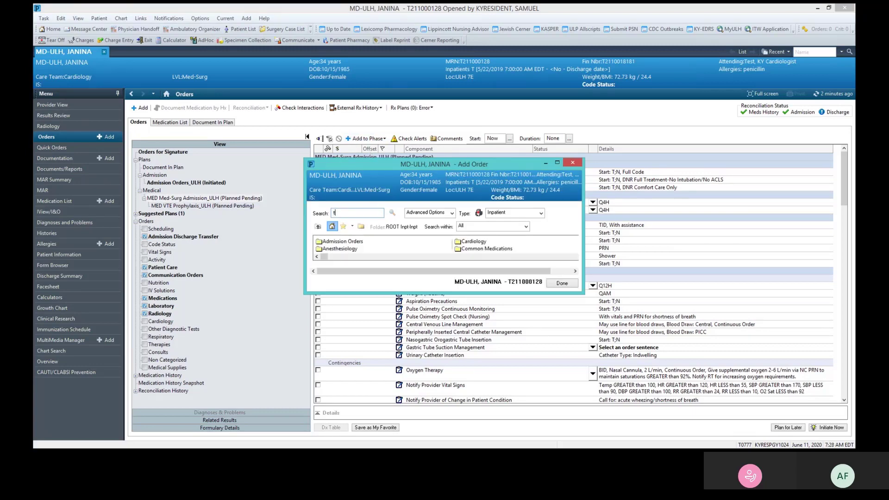
text(ropon)
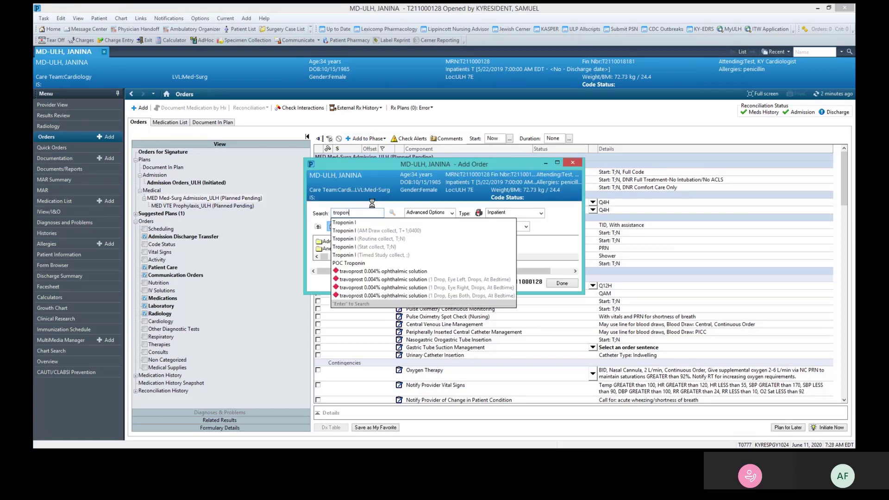
click(351, 256)
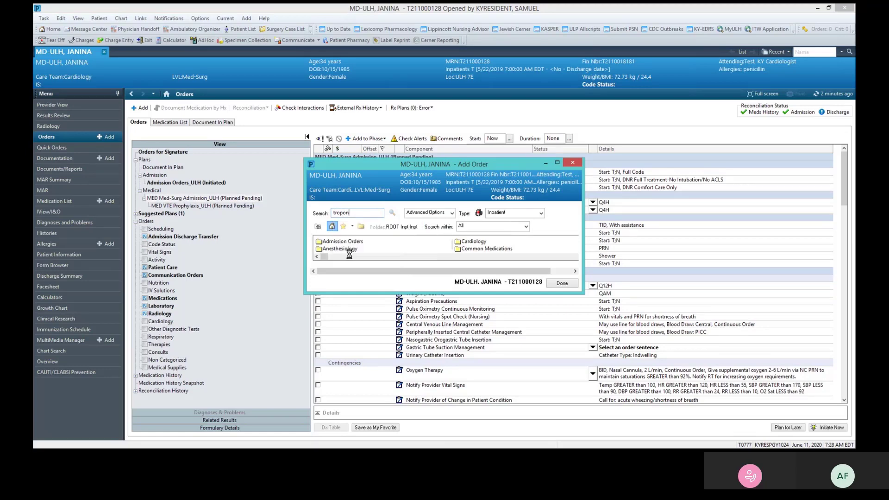
click(562, 282)
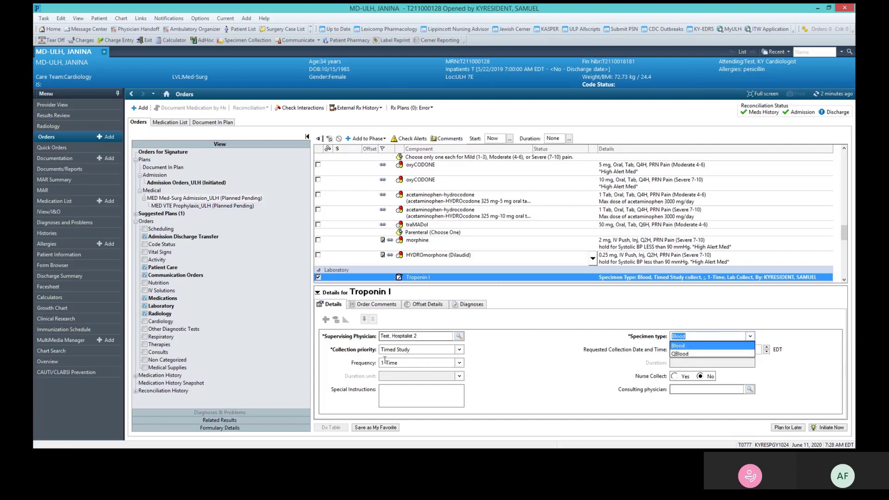
- Keep Blood as the Troponin I specimen type and set the requested collection to 06/11/2020 at 2100
click(634, 365)
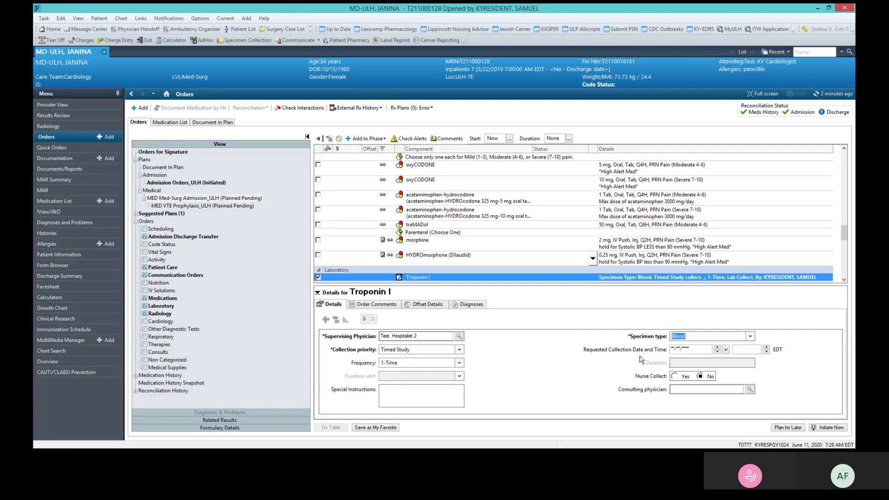
click(690, 350)
key(t)
key(Tab)
text(2)
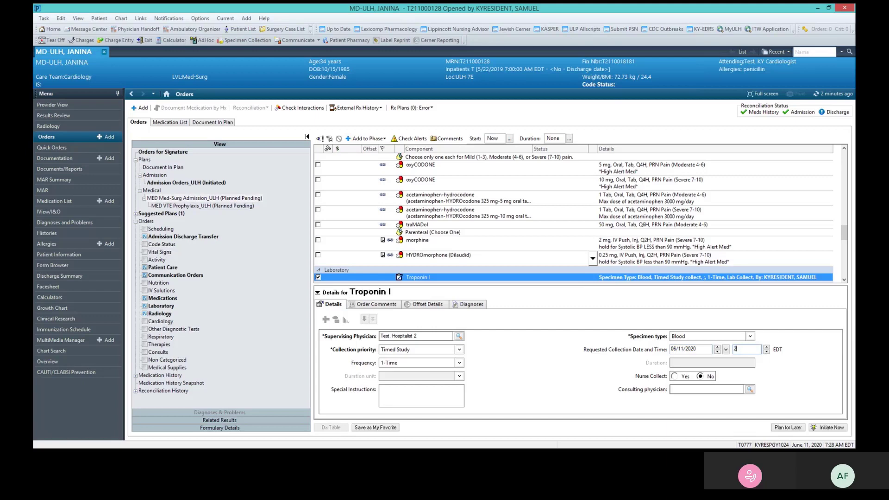
text(100)
click(318, 293)
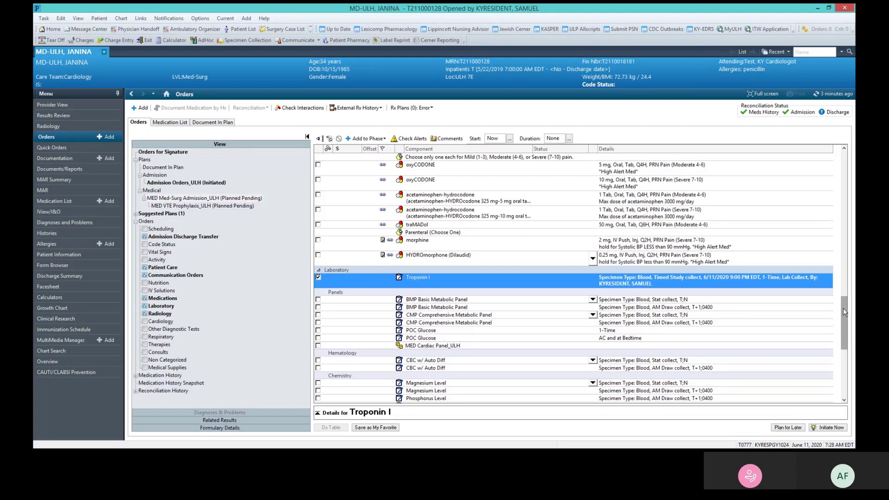
- Select Sequential Compression Device and Foot Pump in the MED VTE Prophylaxis_ULH subplan, and return to the Med-Surg admission plan
drag(845, 313, 841, 284)
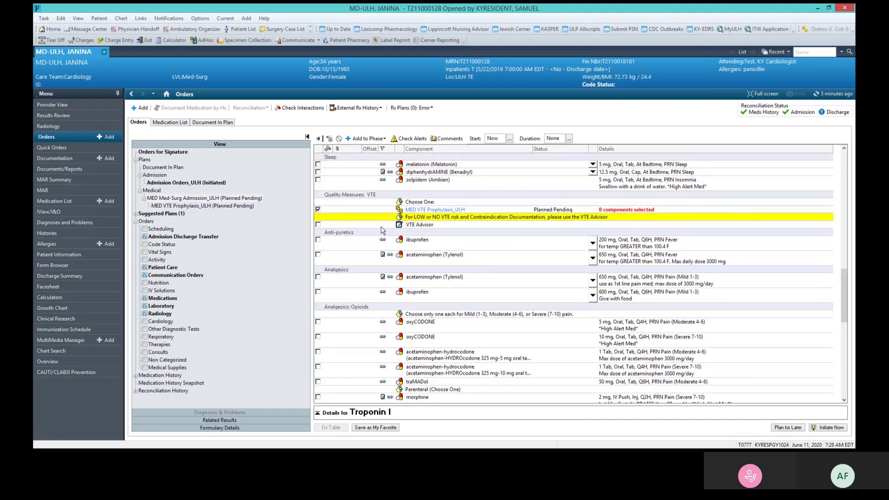
click(317, 210)
click(412, 211)
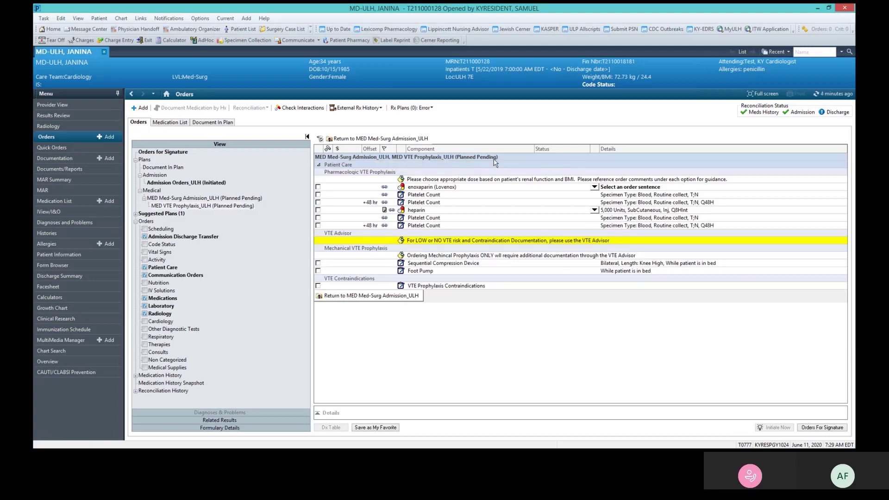
click(359, 295)
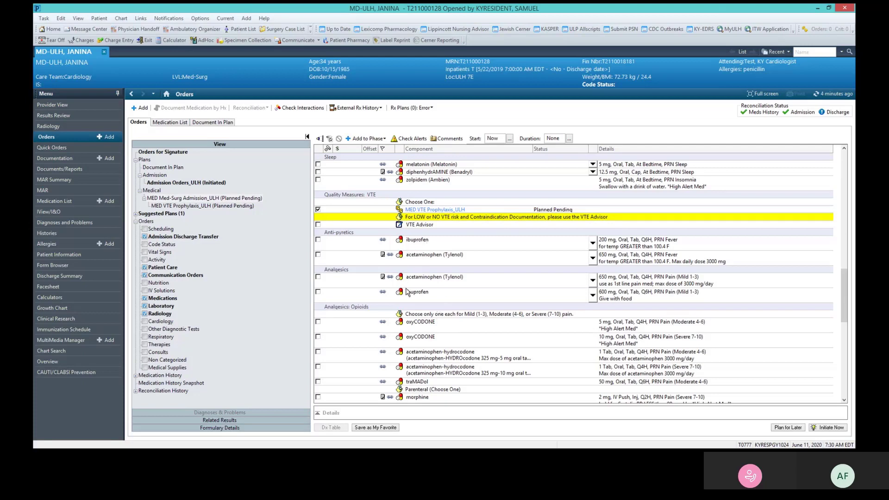
- Save the customized plan as a favorite, appending an underscore and the provider's surname to MED Med-Surg Admission_ULH
click(375, 427)
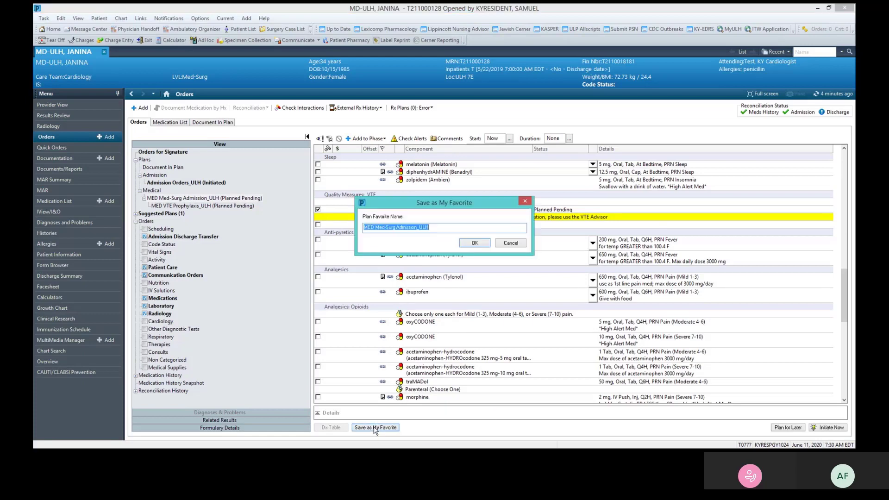
click(432, 228)
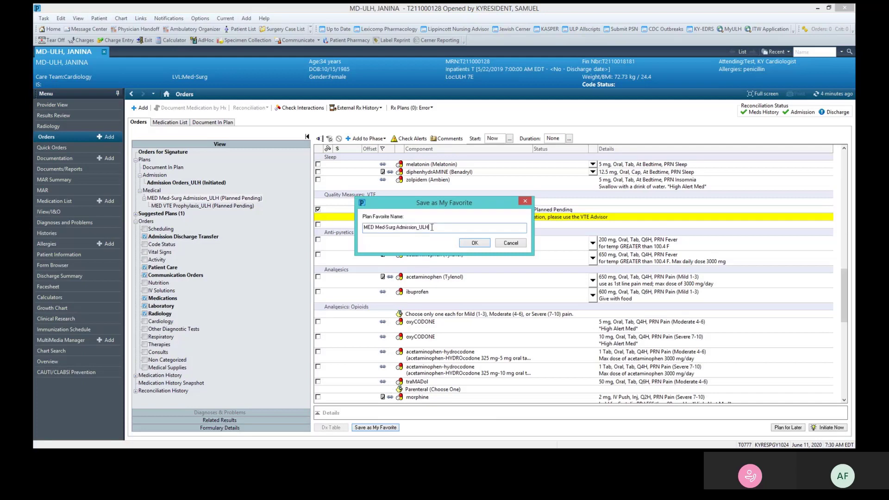
text(_Farris)
click(471, 243)
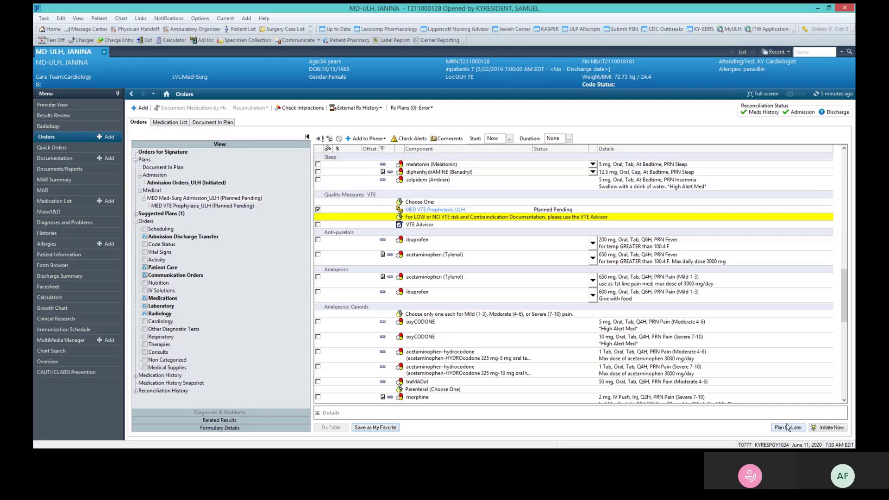
- Add the comment "Nurse to initiate once pt. arrives to the unit" to the Med-Surg admission plan
click(443, 140)
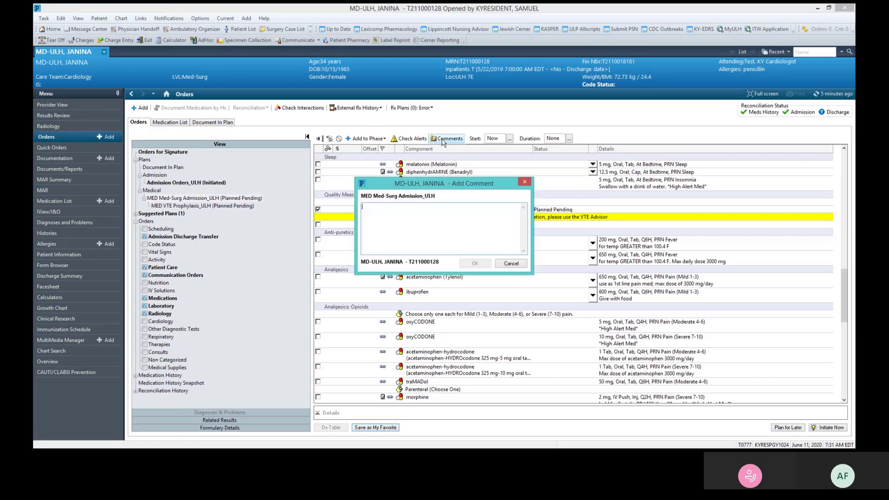
text(Nurse to initiate once pt. arrives to th)
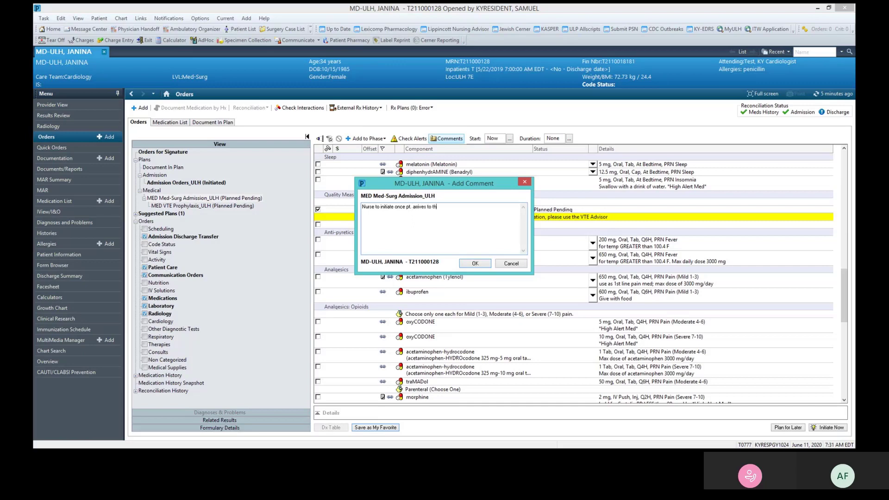
text(e unit)
click(468, 263)
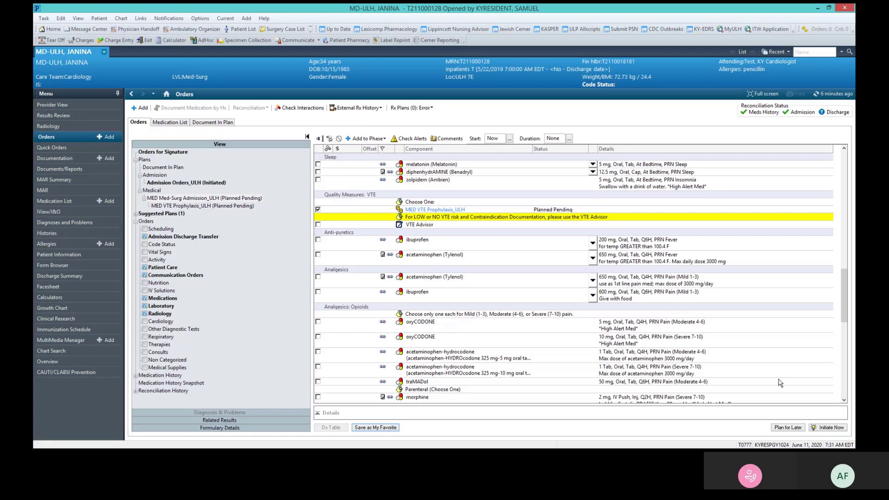
- Initiate the Med-Surg admission plan immediately, sign its orders, and refresh the chart
click(830, 428)
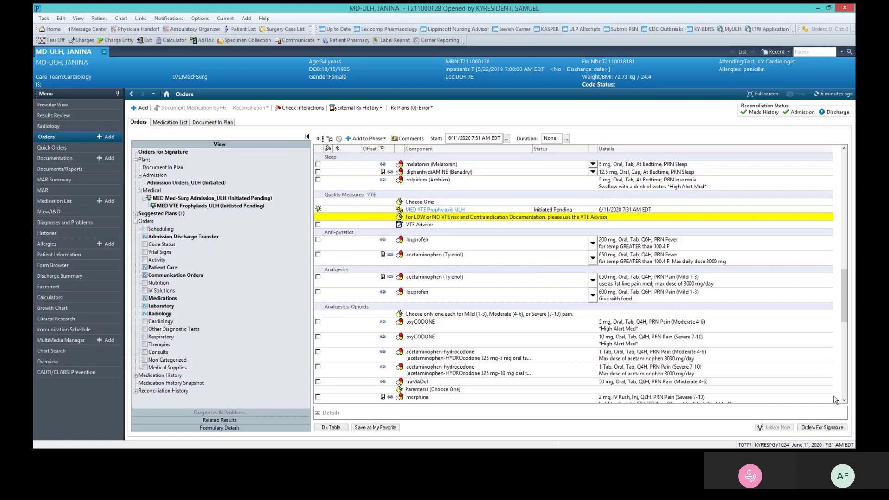
click(833, 428)
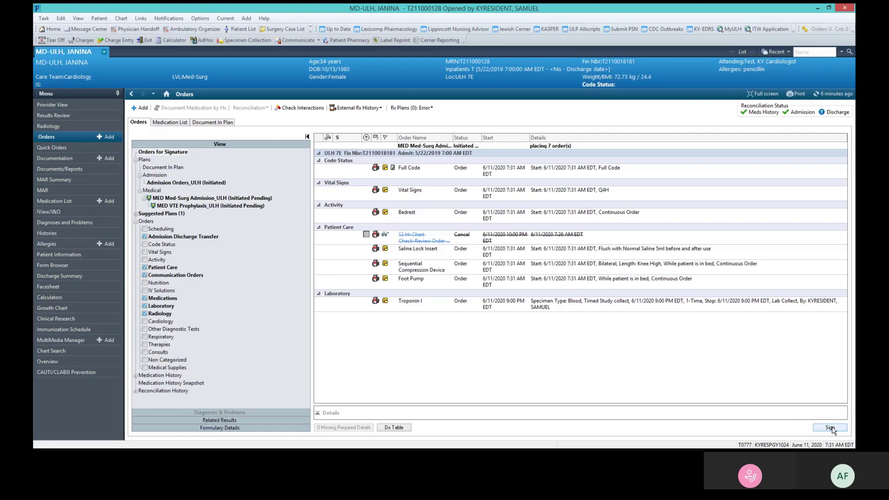
click(830, 428)
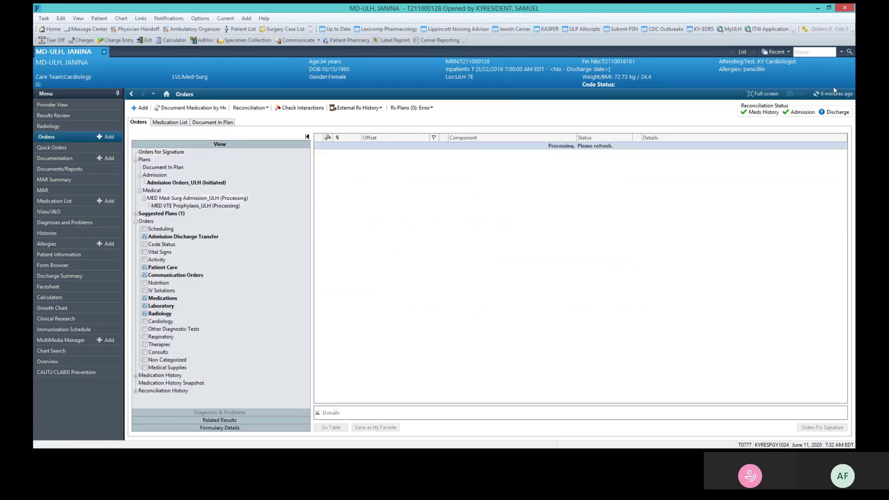
click(820, 94)
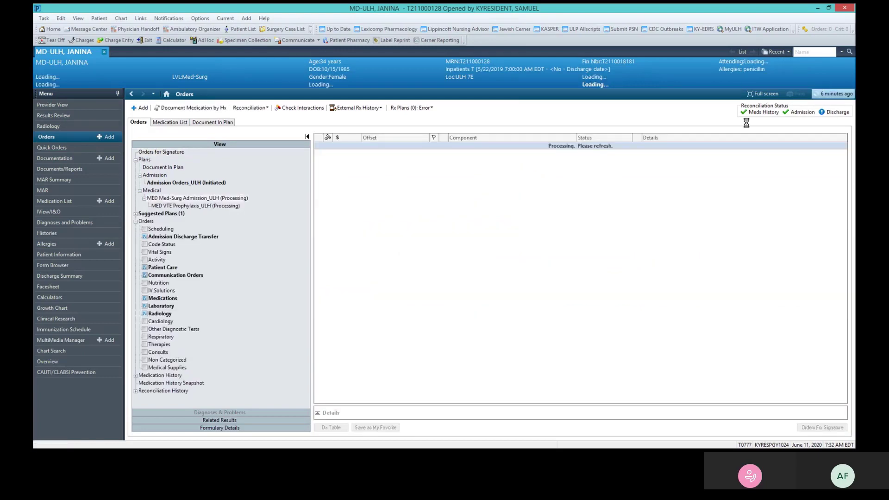